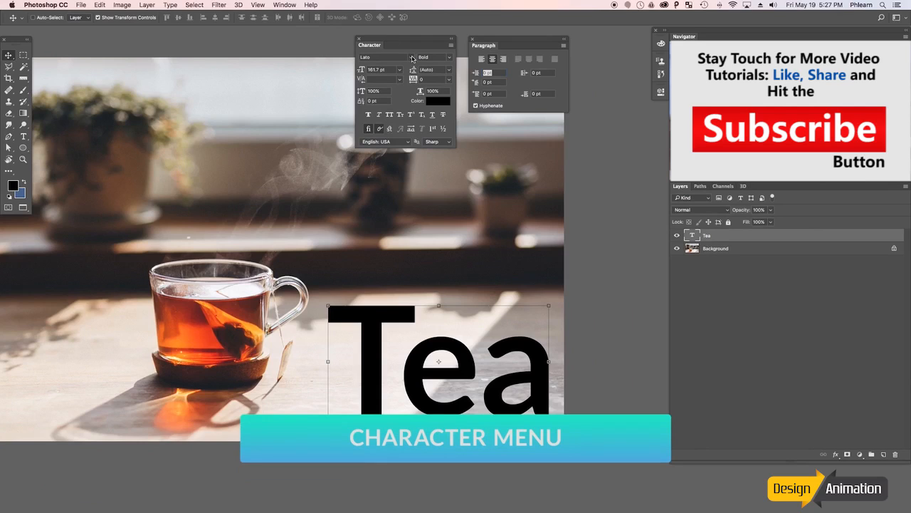
- Preview various typefaces from the font list on the Tea text, keeping its current font
click(412, 58)
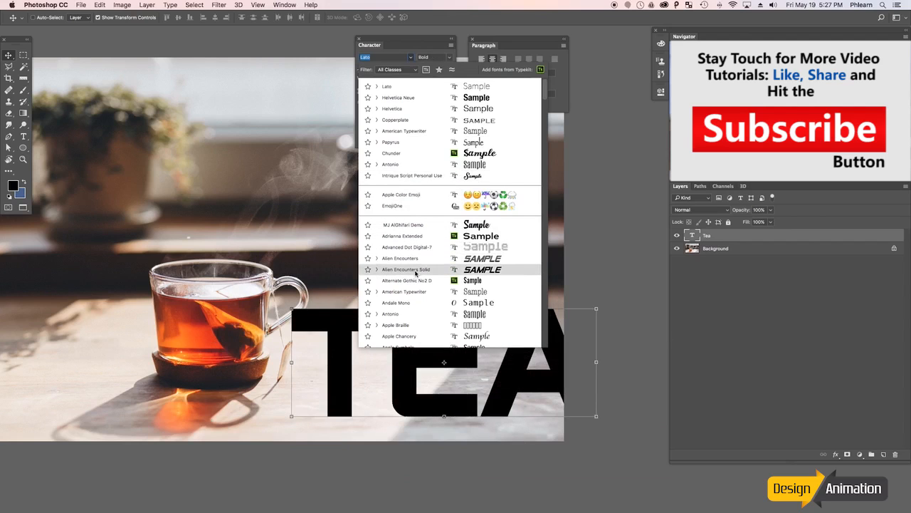
scroll(417, 277, down, 10)
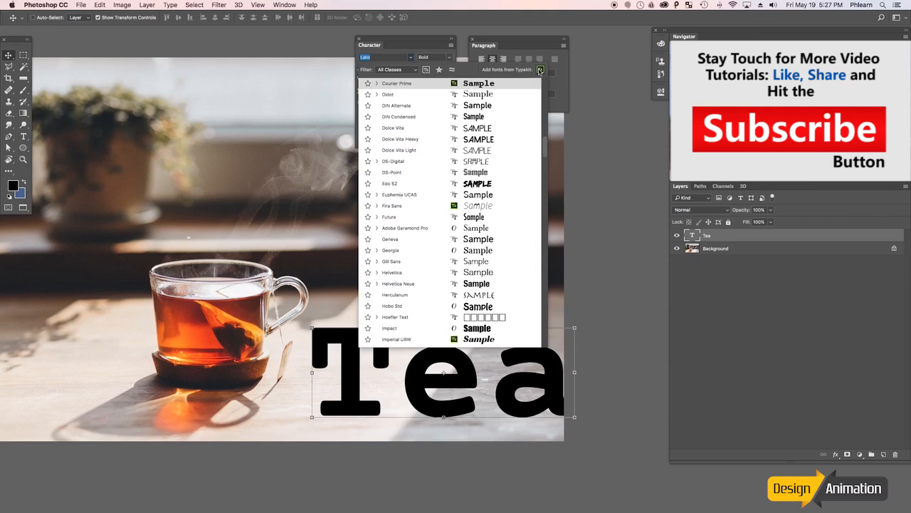
key(Down)
key(Down)
key(Down)
key(Down)
key(Down)
key(Down)
key(Down)
key(Down)
key(Down)
key(Down)
key(Down)
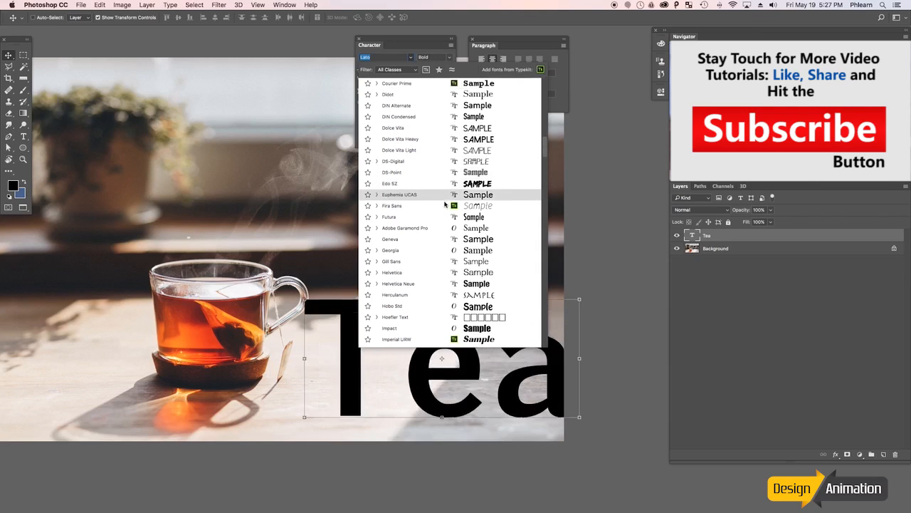
scroll(435, 187, down, 10)
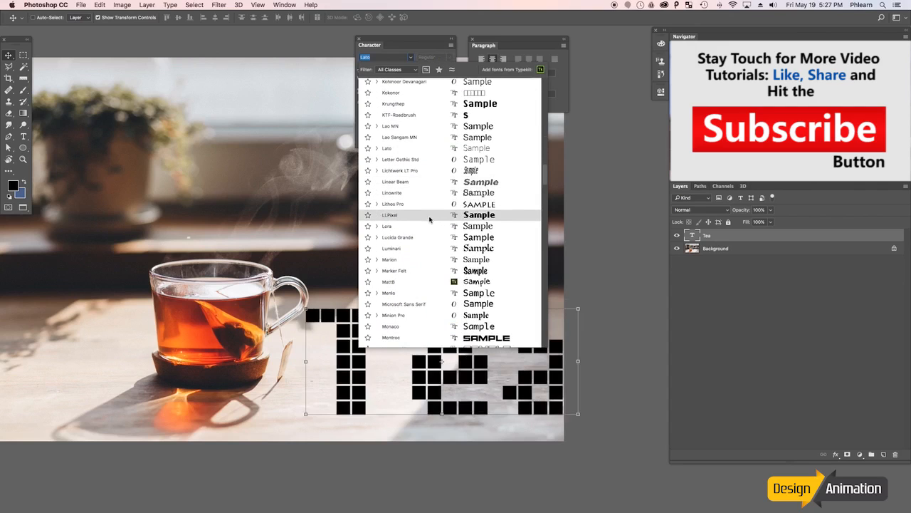
key(Escape)
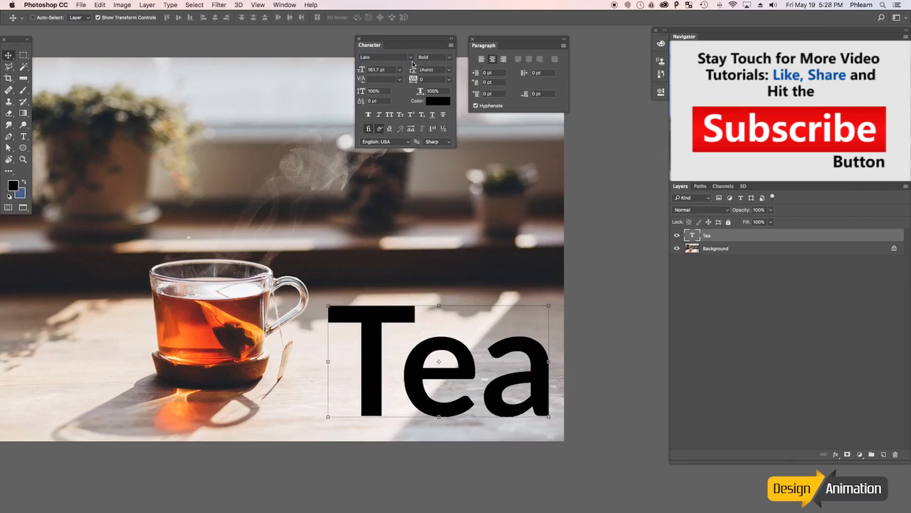
- Try the Thin and Hairline font styles on the Tea text
click(449, 59)
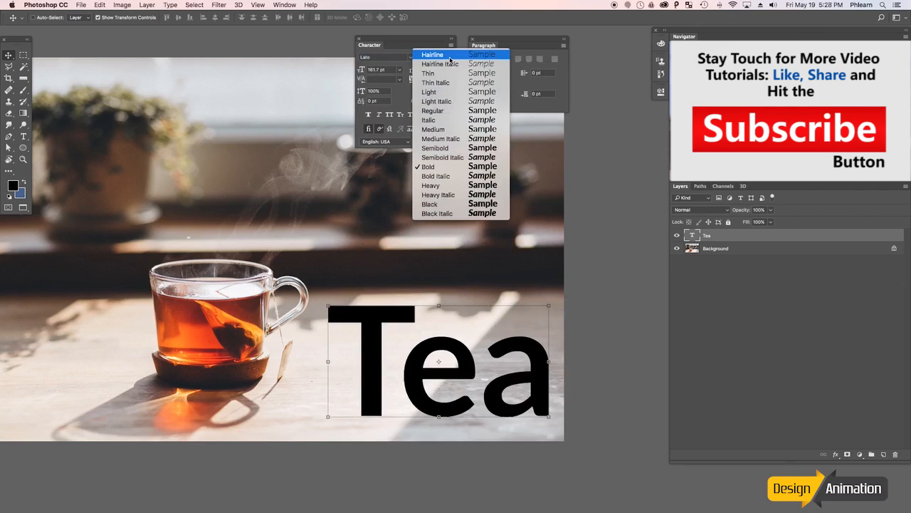
click(450, 74)
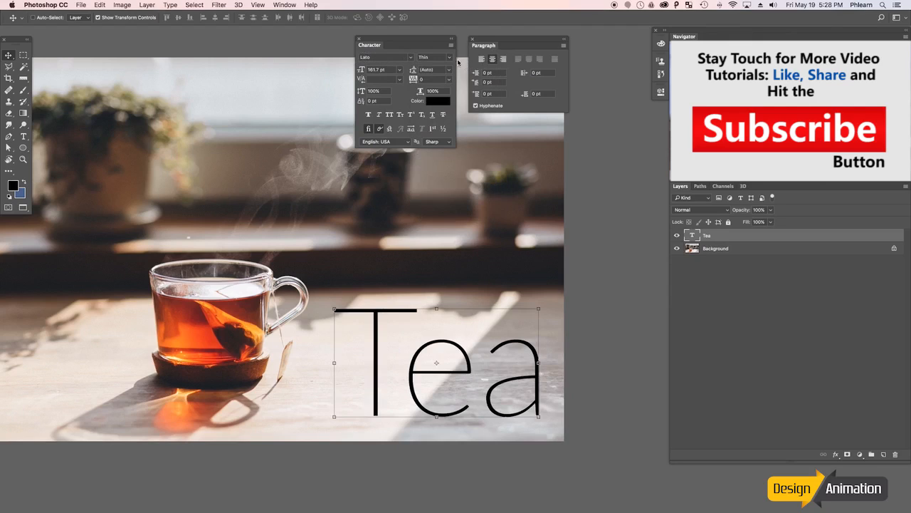
click(450, 60)
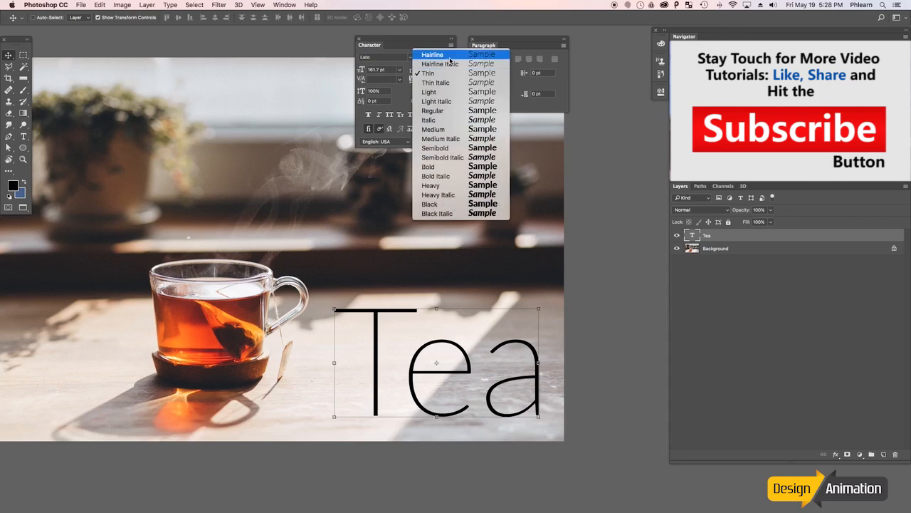
click(450, 65)
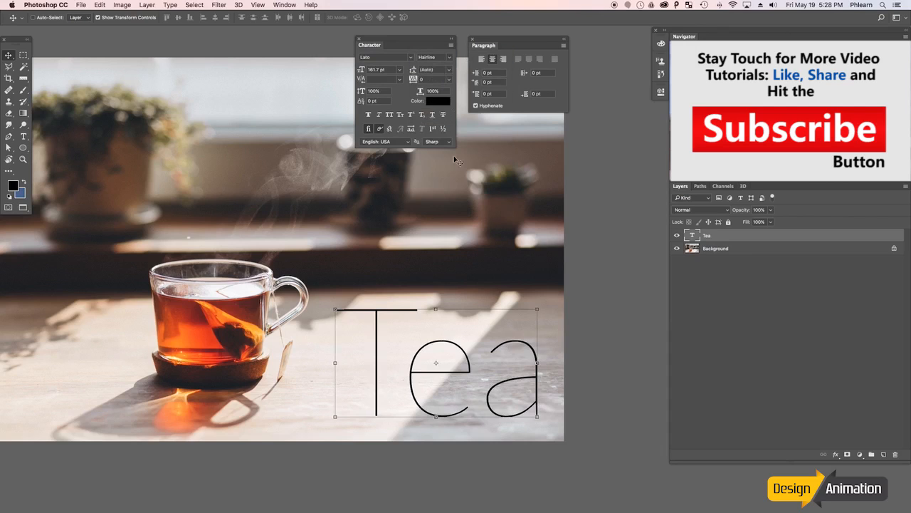
- Set the Tea text's font style to Black and move the word slightly up and toward the cup
click(452, 58)
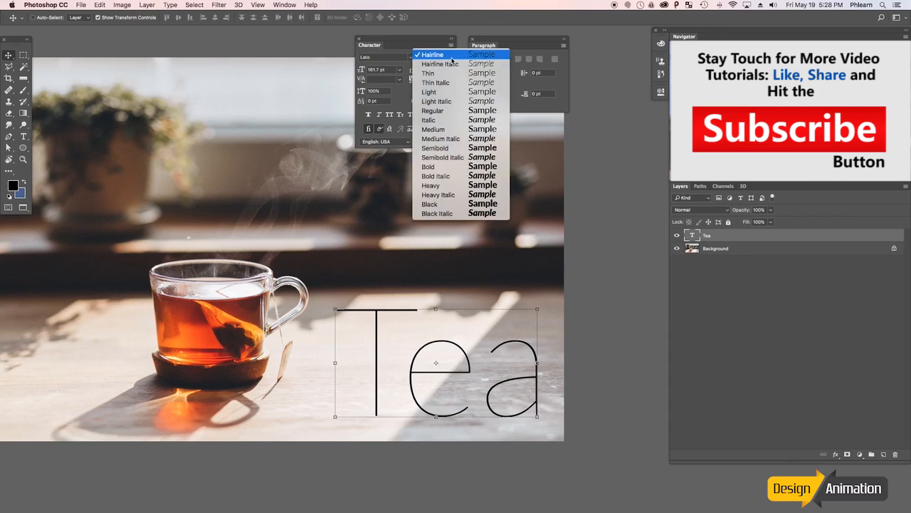
click(437, 205)
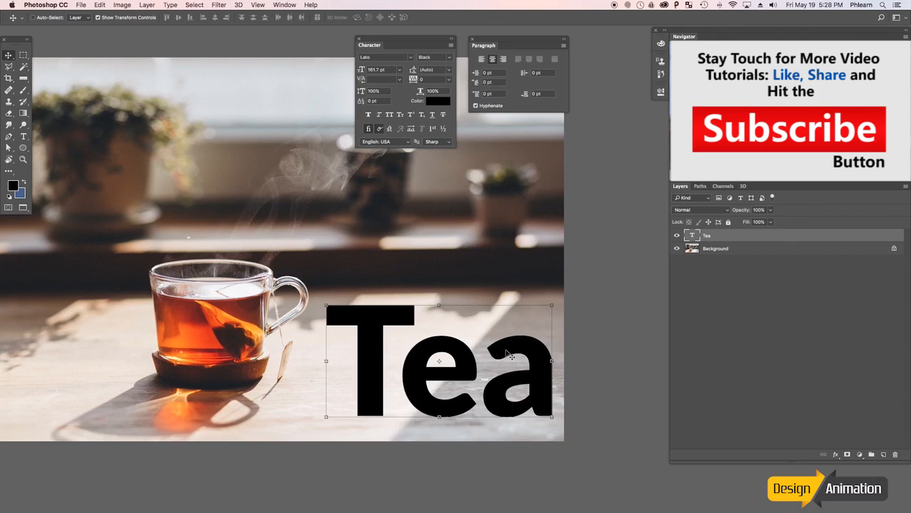
drag(504, 350, 492, 303)
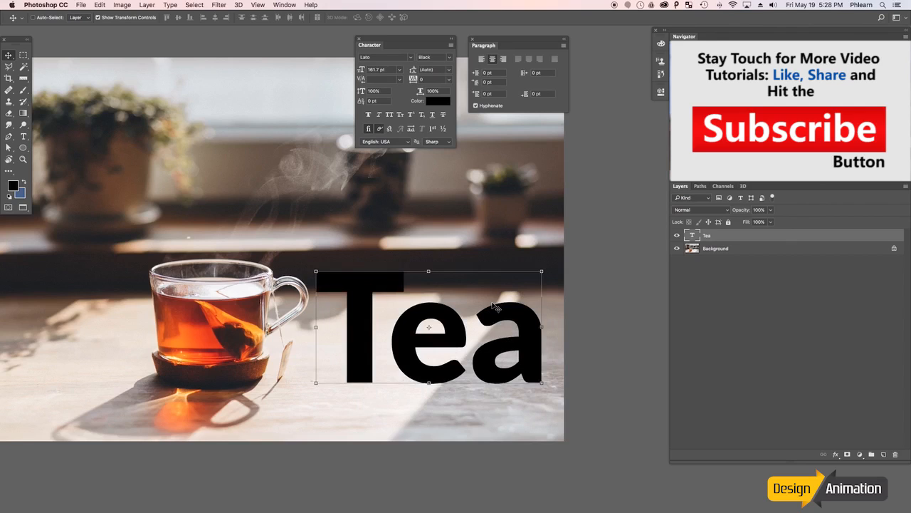
drag(457, 329, 450, 339)
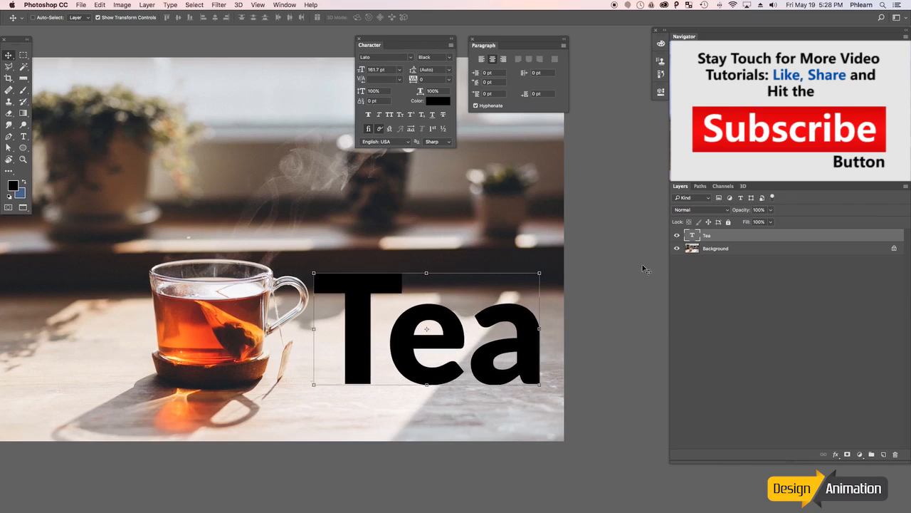
- Duplicate the Tea text layer and replace the copy's text with "One Cup A Day"
key(super+j)
double_click(692, 236)
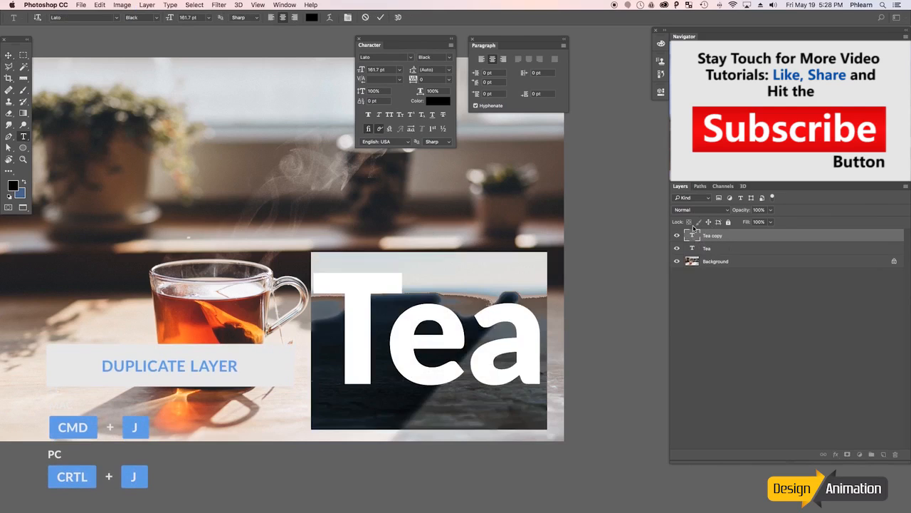
text(One C)
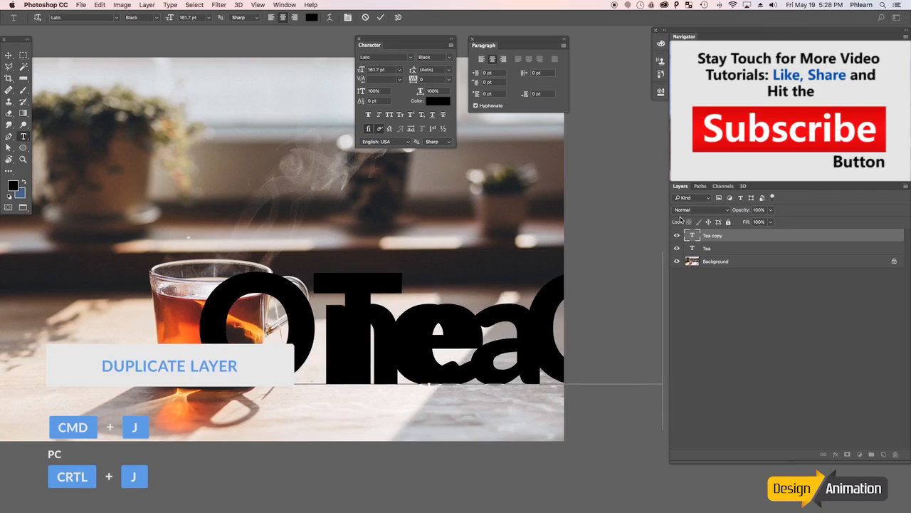
key(BackSpace)
text(up A Day)
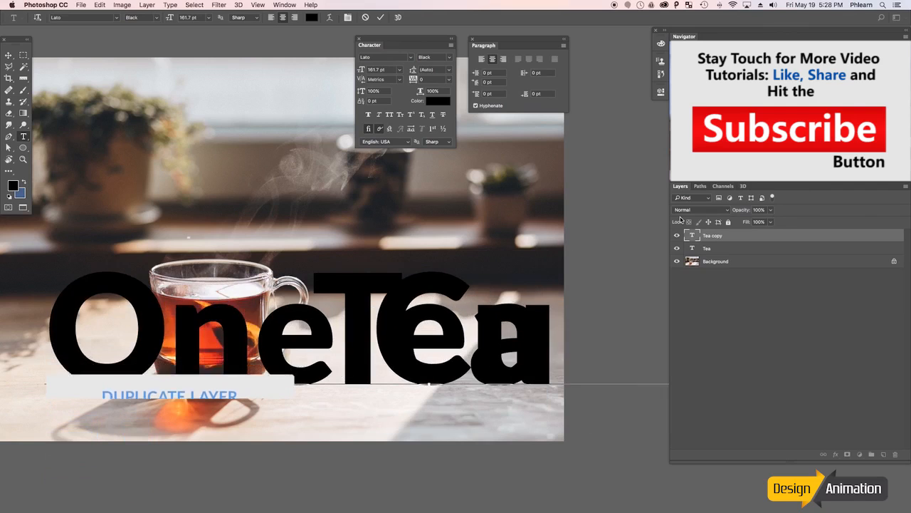
key(super+Return)
key(v)
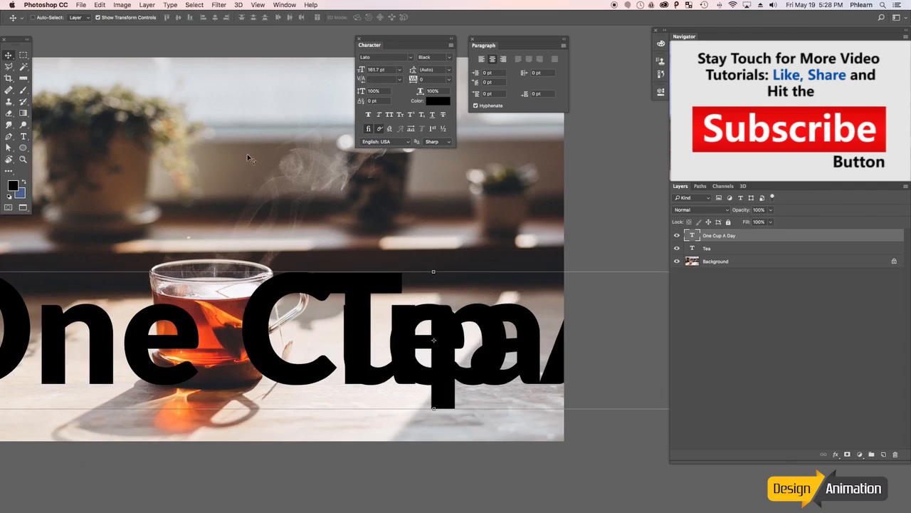
- Reduce the font size of the One Cup A Day text to 37.7 pt
key(super+minus)
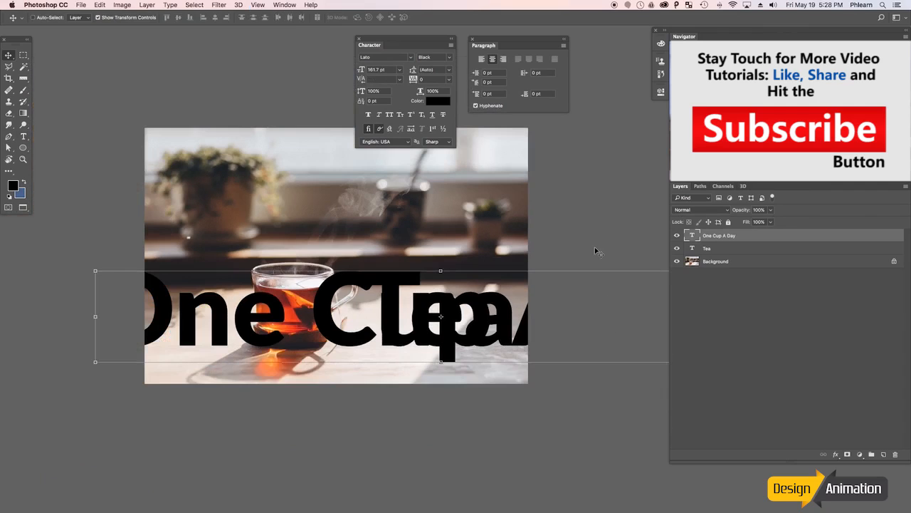
drag(385, 268, 352, 273)
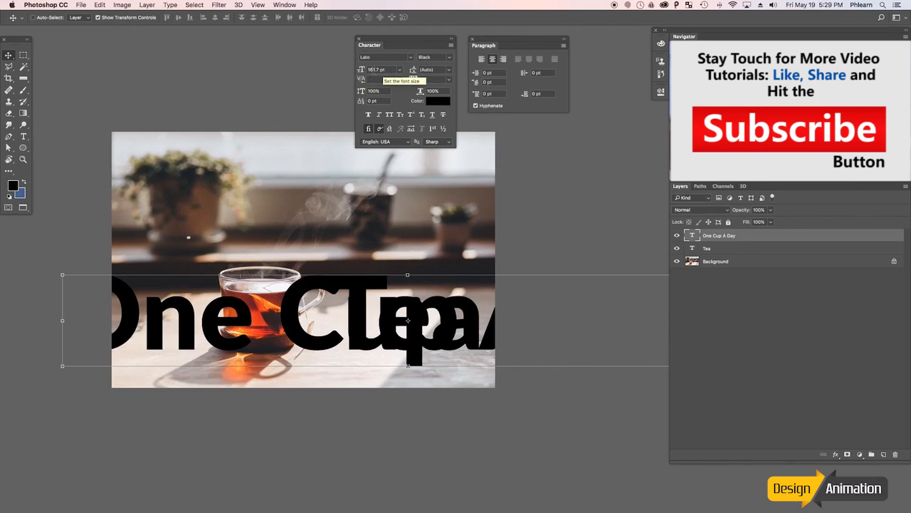
click(400, 69)
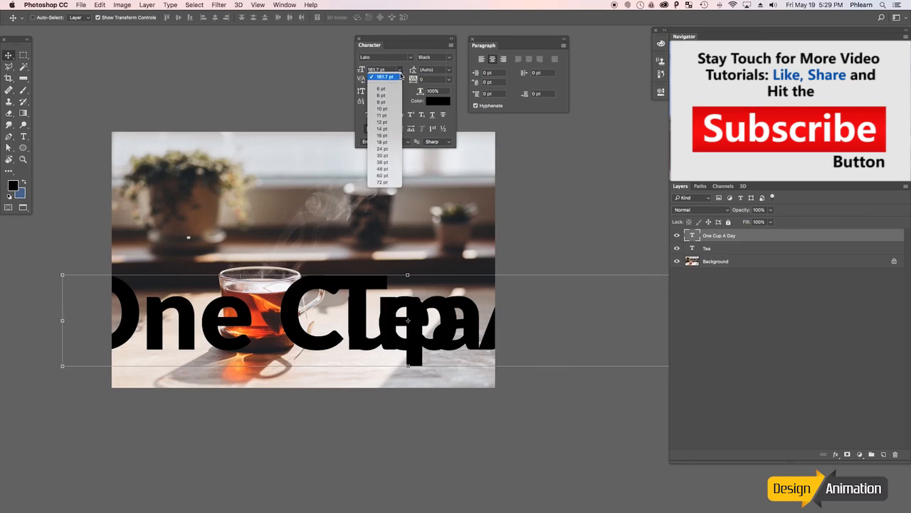
click(399, 71)
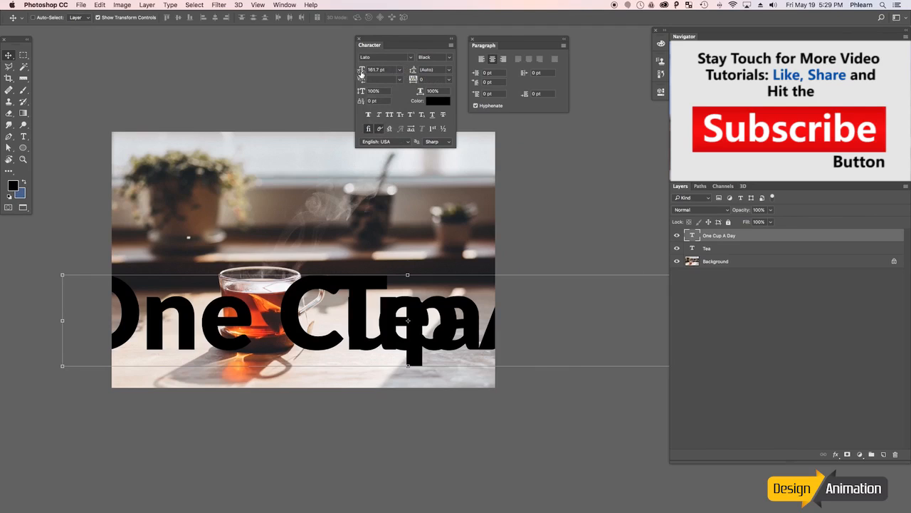
mouse_move(361, 72)
mouse_down()
mouse_move(339, 76)
mouse_move(355, 74)
mouse_up()
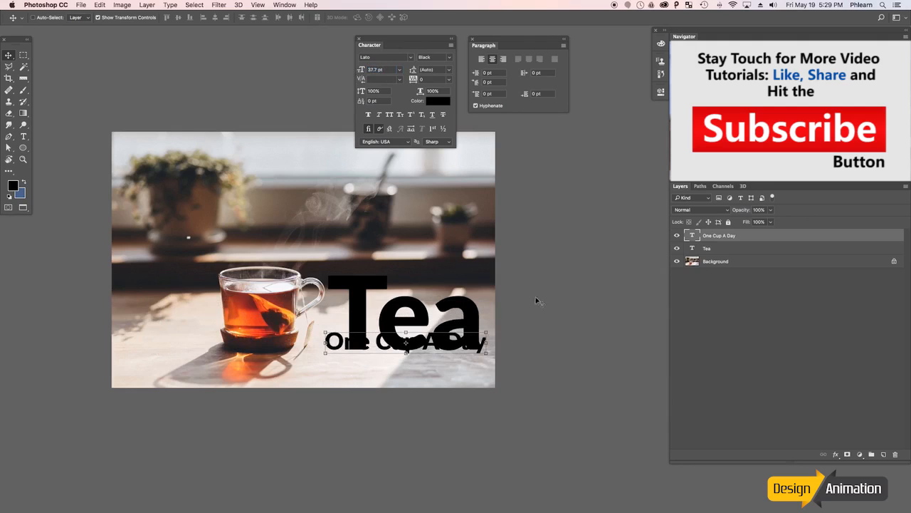
- Scale the One Cup A Day text down to about 28.73 pt and place it directly below the word Tea
drag(487, 332, 439, 280)
key(Return)
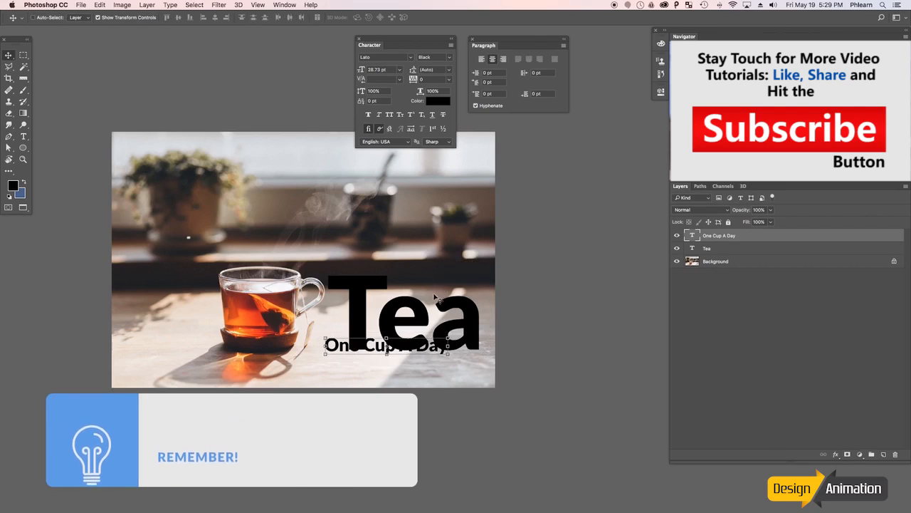
drag(430, 378, 457, 394)
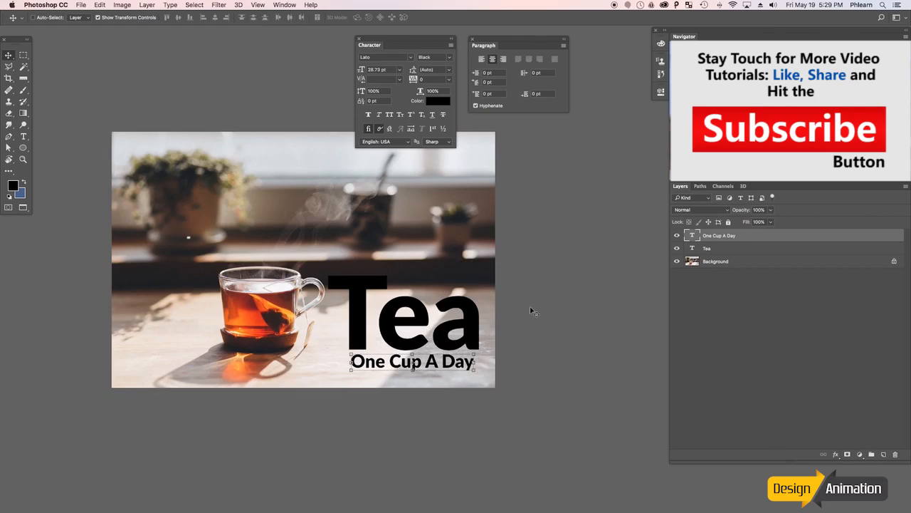
- Check which font style the Tea text layer uses
click(725, 249)
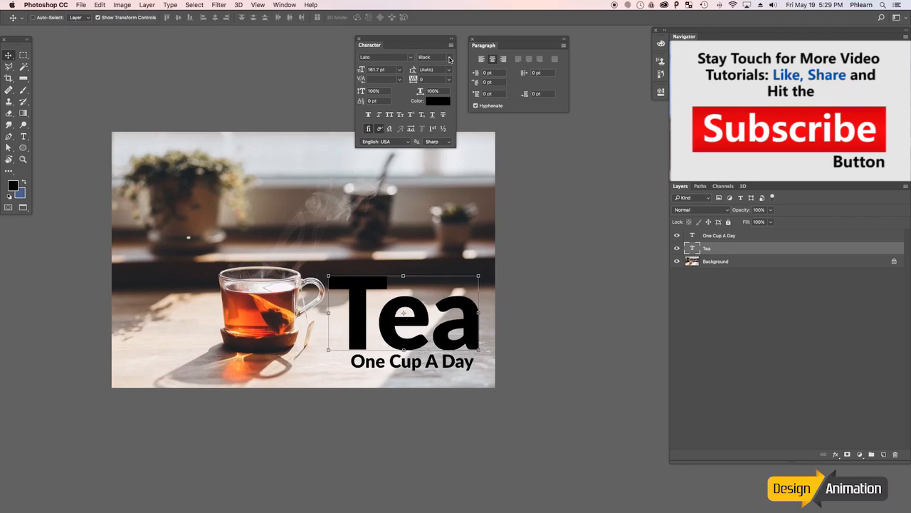
click(450, 59)
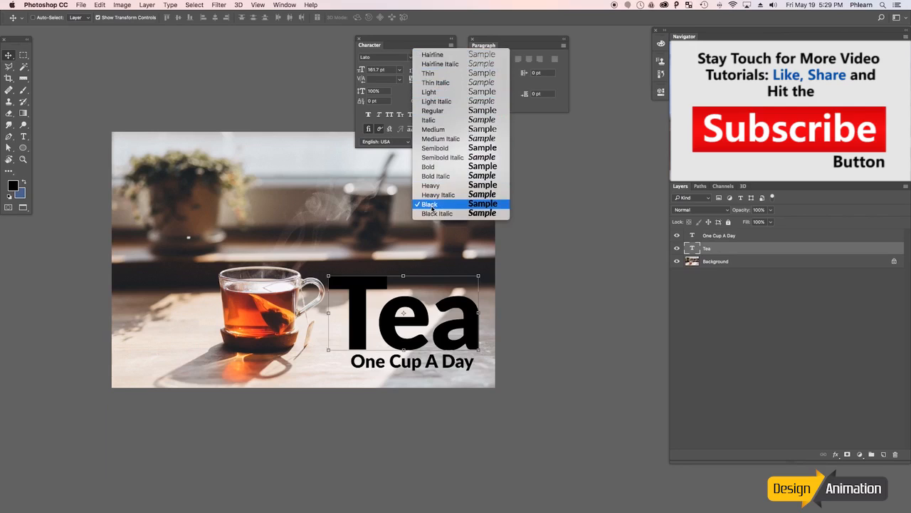
click(724, 245)
- Try Light Italic on the One Cup A Day text, and settle on the Regular font style
click(729, 238)
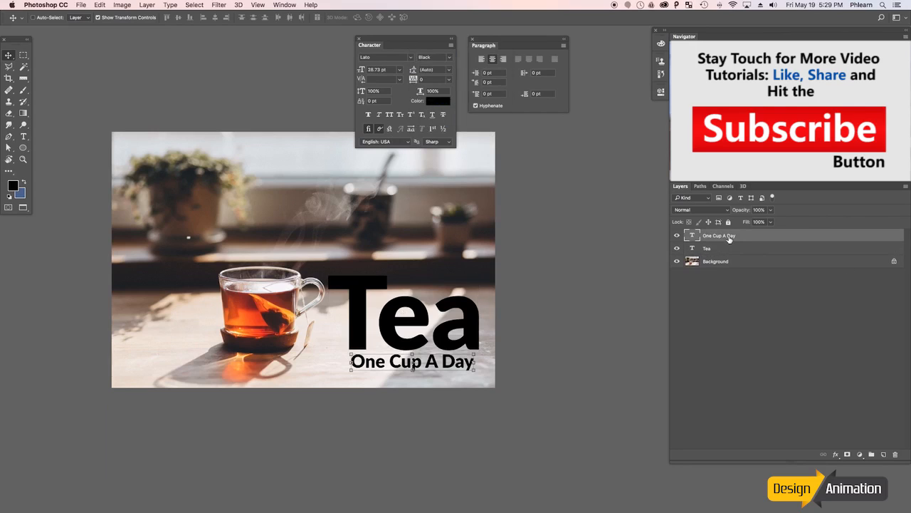
click(450, 57)
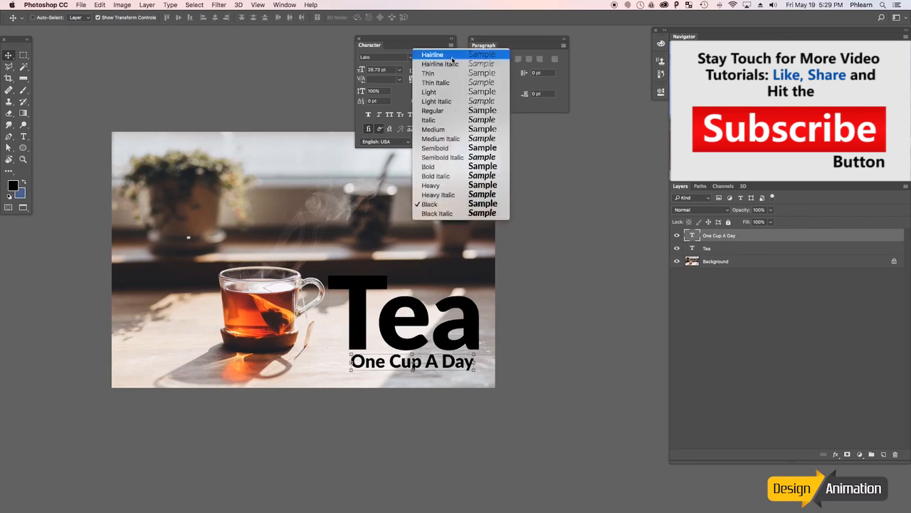
click(444, 101)
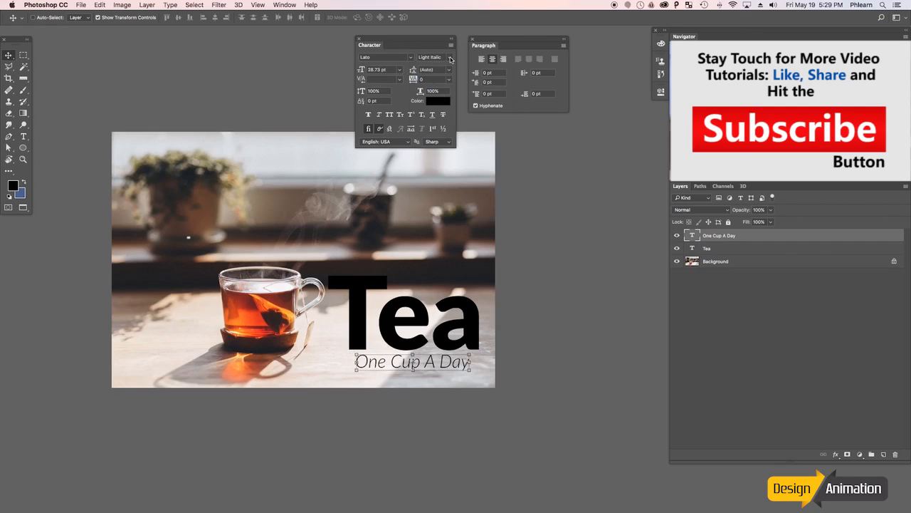
click(450, 59)
click(443, 112)
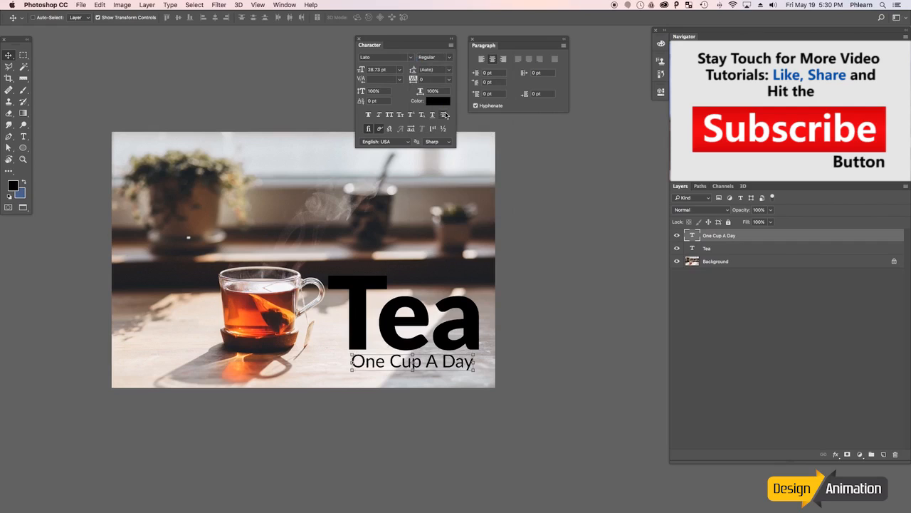
- Align the One Cup A Day text with the stem of the T and scale it to about 106.5% to end flush with Tea
key(b)
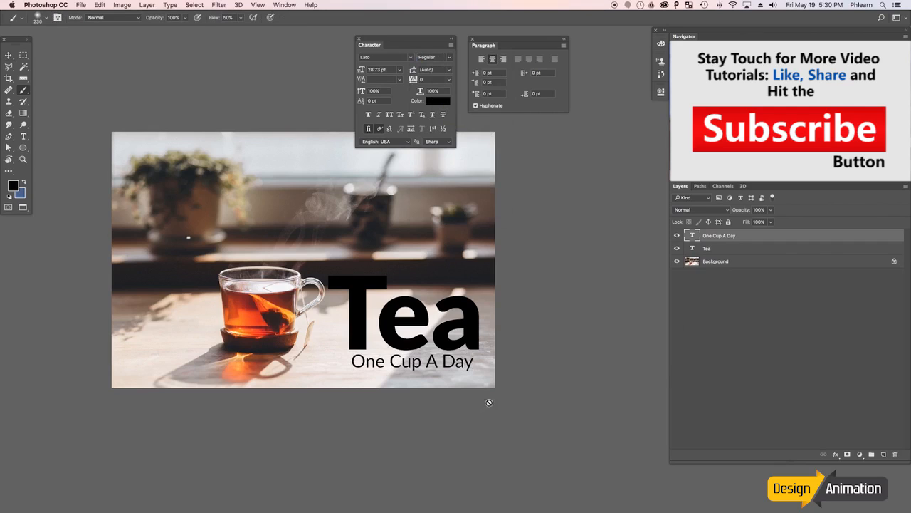
key(super+t)
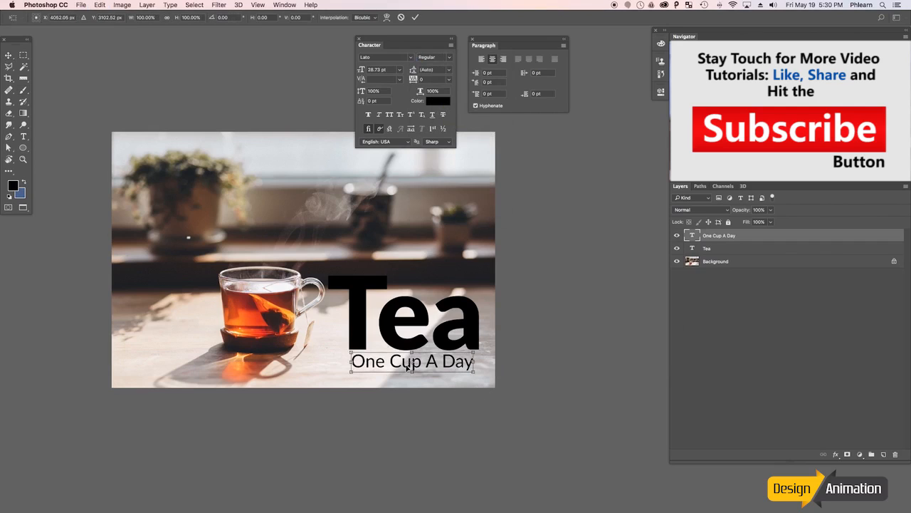
key(super+plus)
key(super+plus)
scroll(447, 390, down, 3)
drag(447, 390, 442, 388)
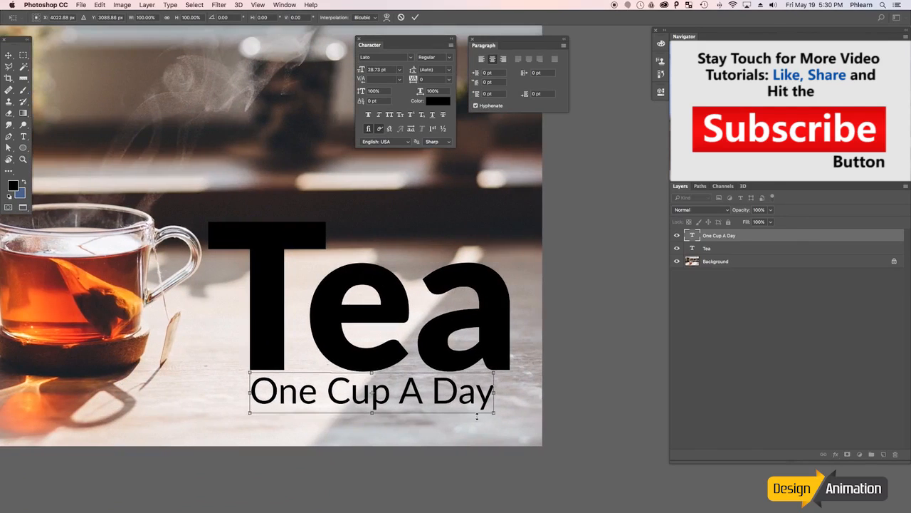
drag(495, 414, 512, 419)
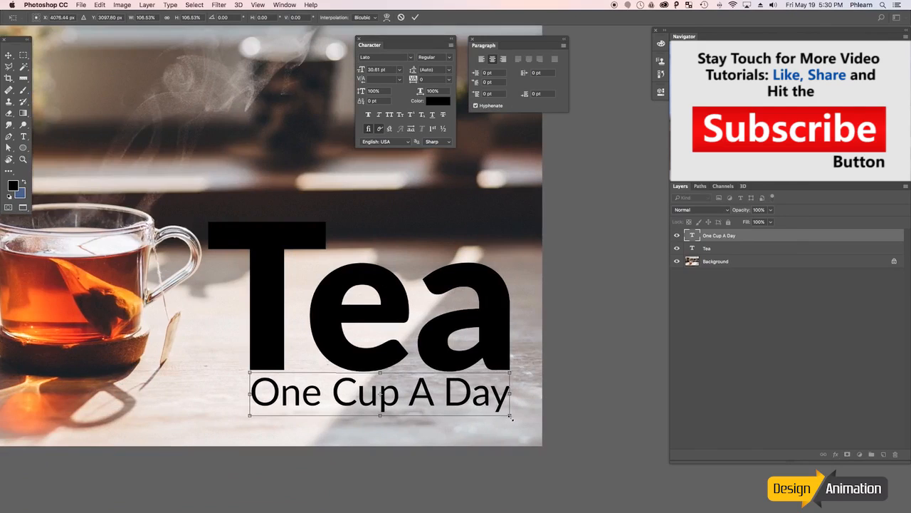
key(Return)
key(b)
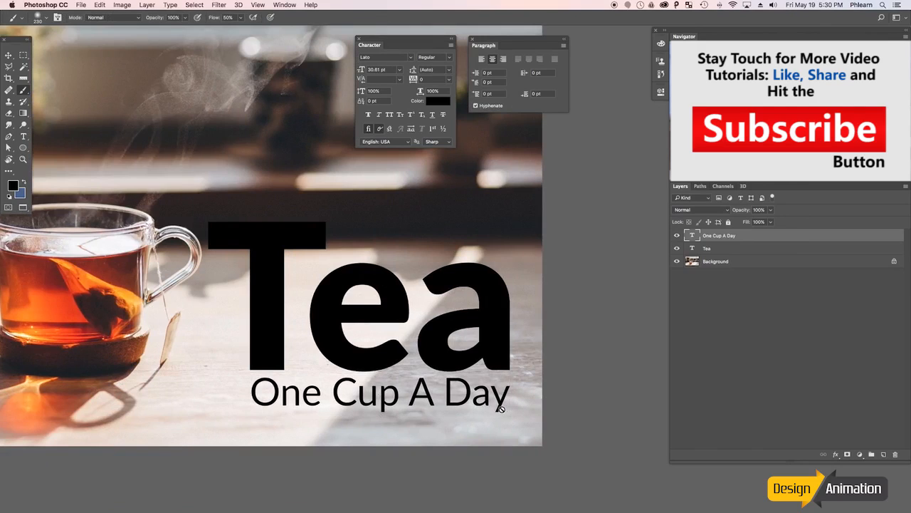
- Nudge the One Cup A Day text vertically to fine-tune its gap below the word Tea
key(super+Up)
key(super+Up)
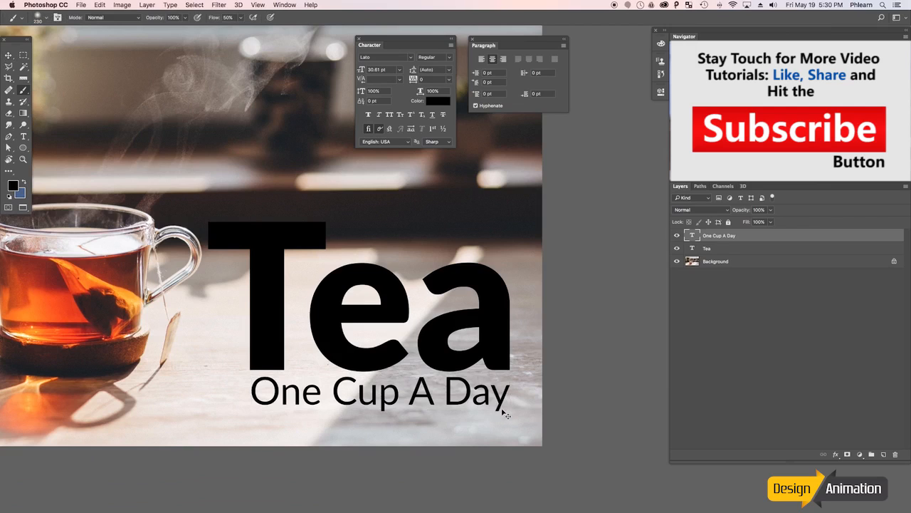
key(super+minus)
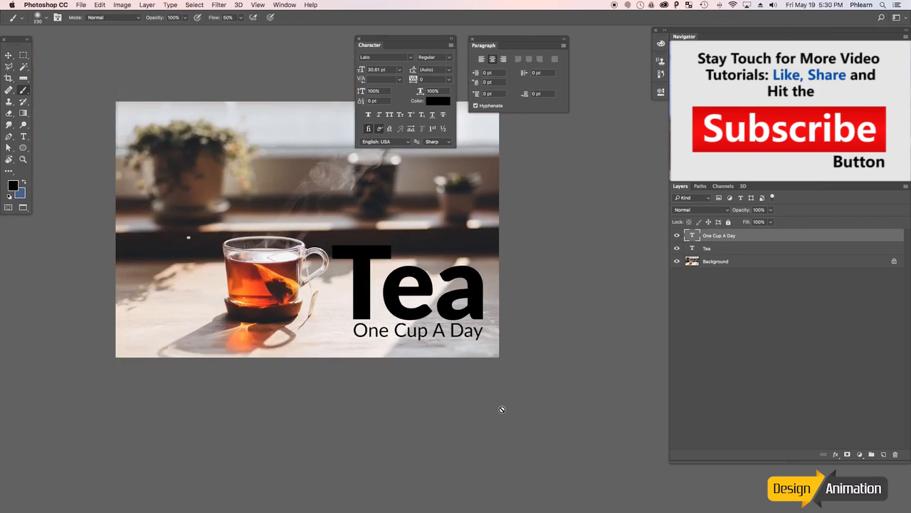
key(super+Down)
key(super+Down)
key(super+Down)
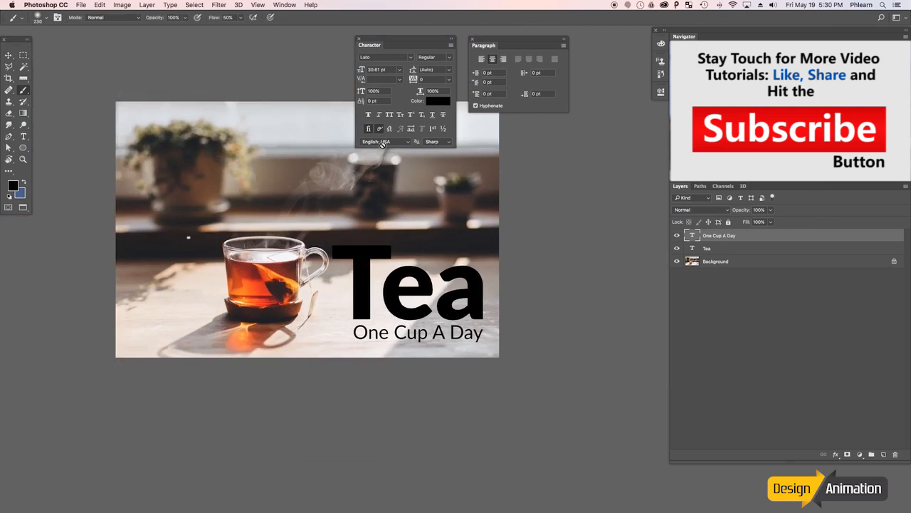
- Move the Tea and One Cup A Day text layers together up over the dark window-sill area of the photo
drag(452, 330, 482, 370)
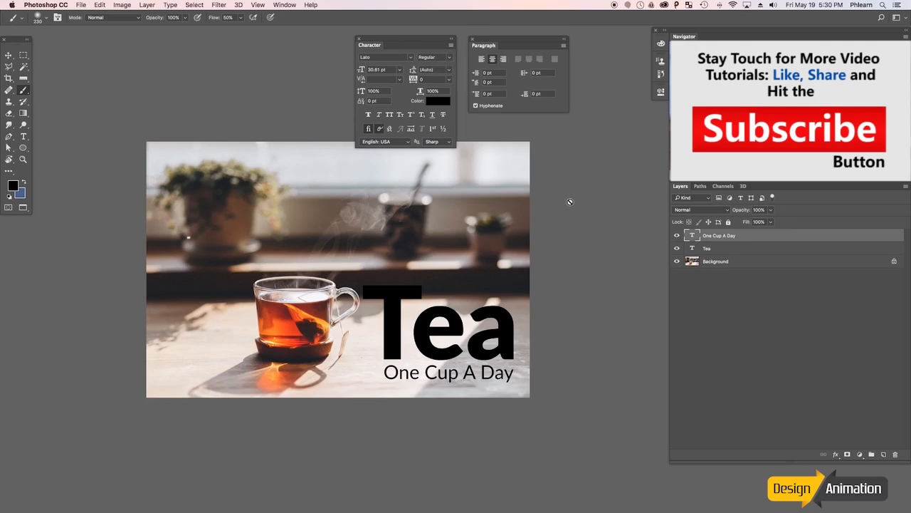
shift+click(737, 249)
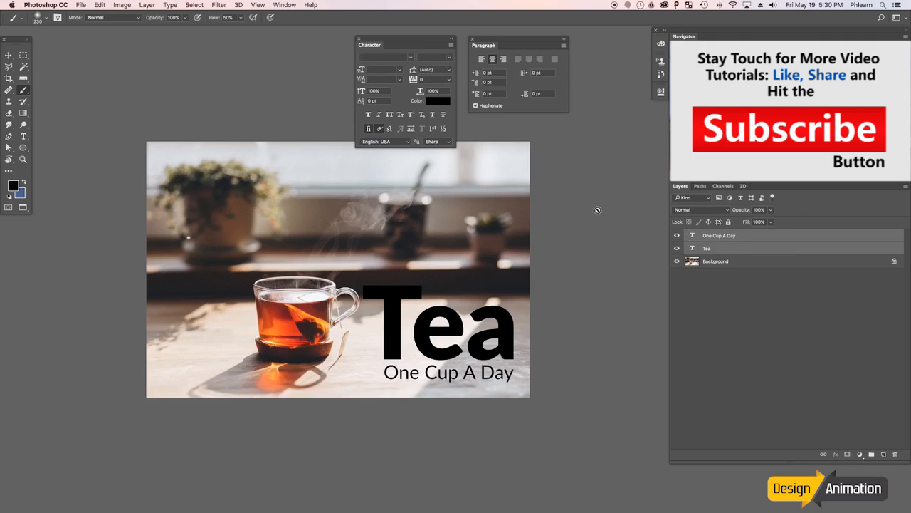
key(v)
drag(438, 322, 450, 247)
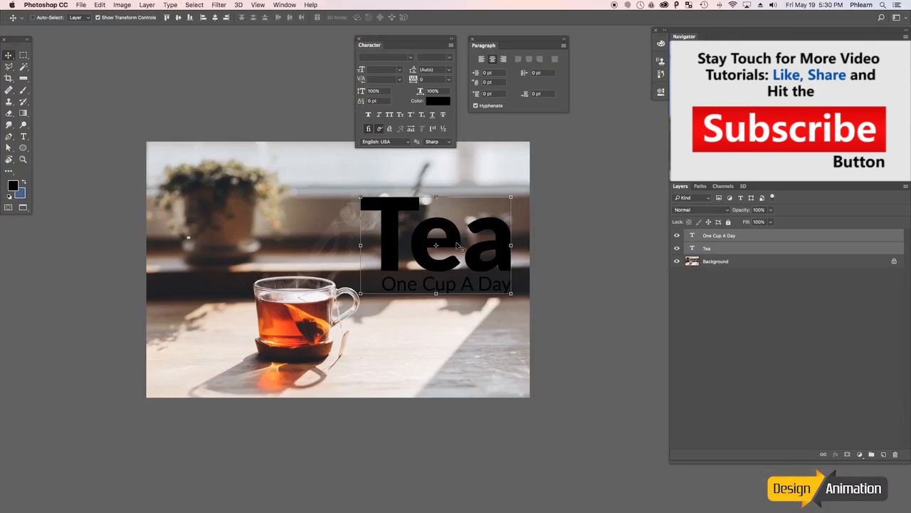
- Change the color of both text layers to white
click(439, 104)
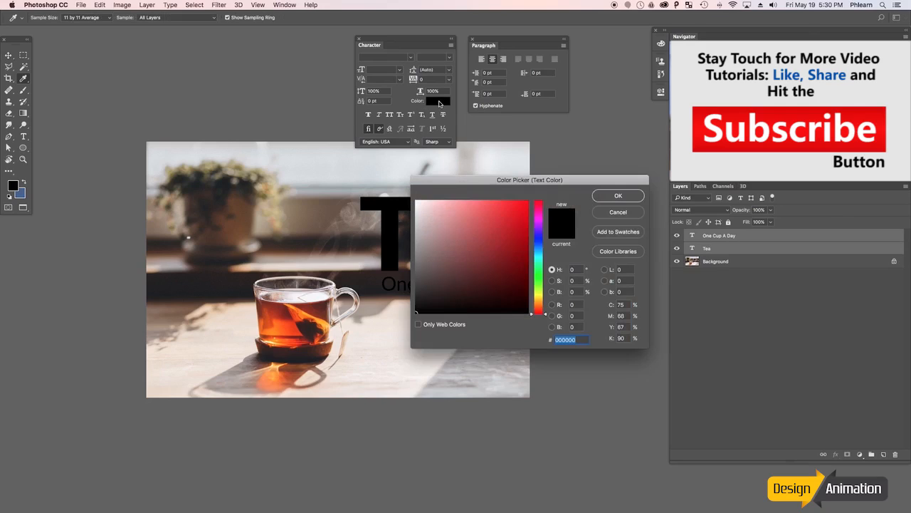
drag(447, 184, 458, 260)
drag(459, 337, 428, 277)
click(630, 272)
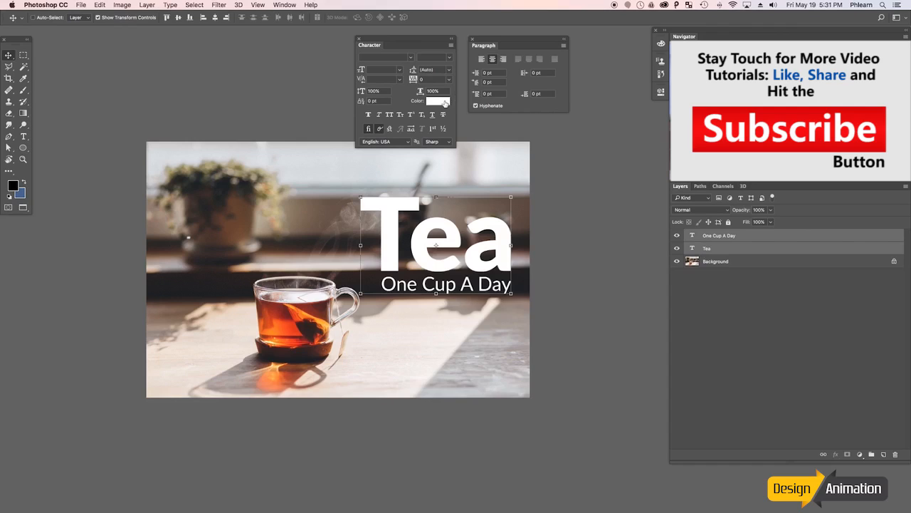
- Recolor both text layers with an orange sampled from the tea in the cup
click(443, 101)
click(515, 322)
drag(520, 309, 507, 295)
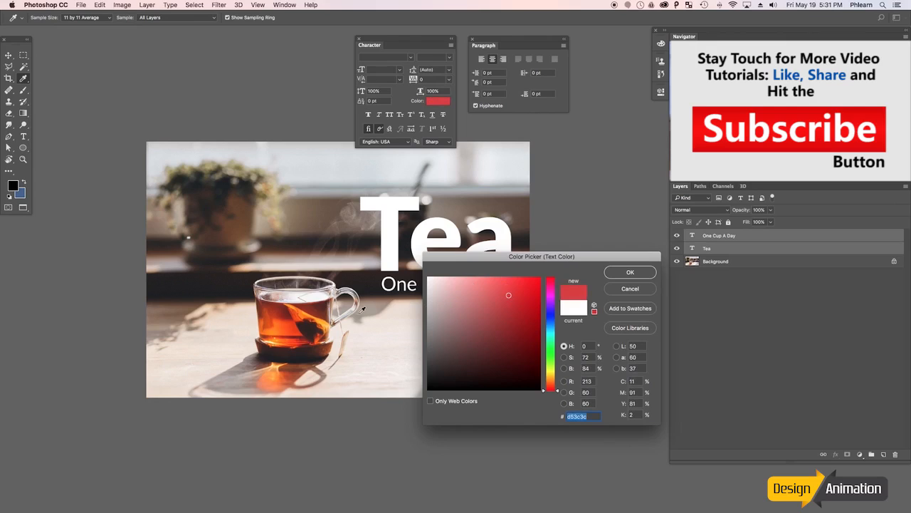
click(275, 329)
click(274, 340)
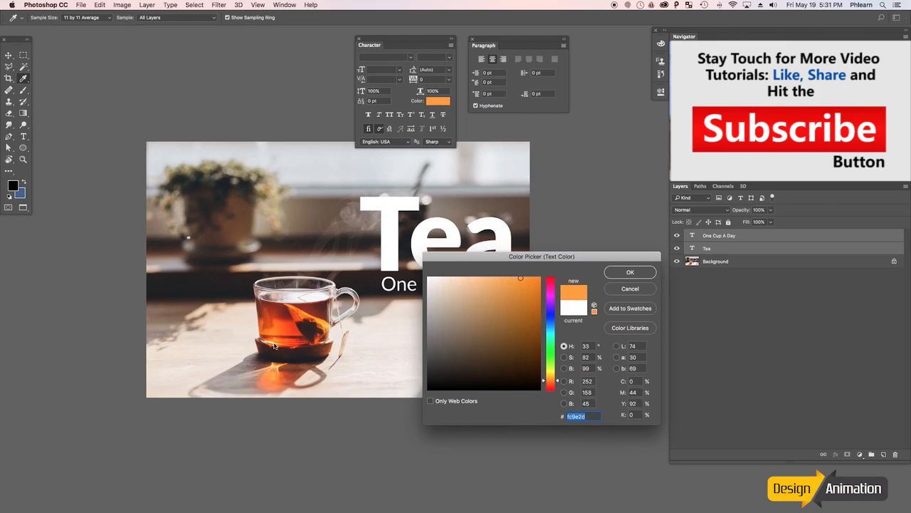
click(275, 345)
click(623, 273)
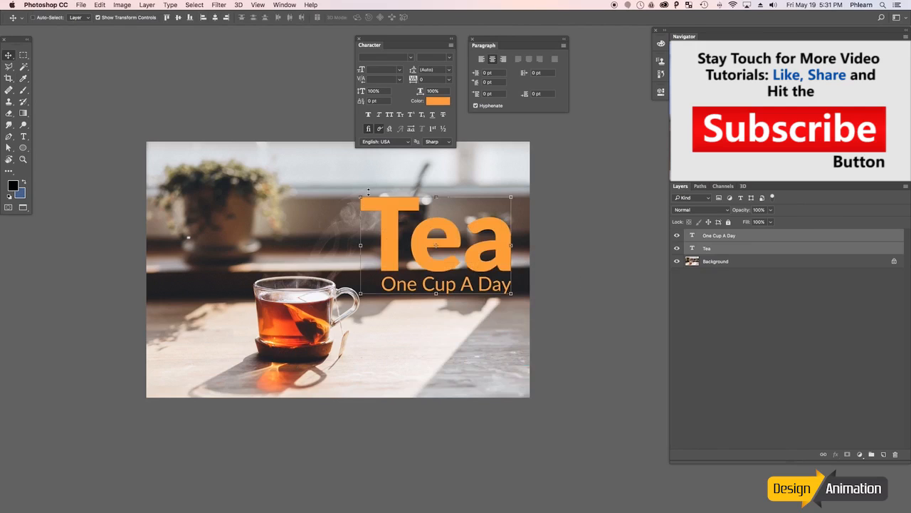
- Lighten the color of both text layers to a pale cream tint of the orange
click(435, 100)
click(437, 276)
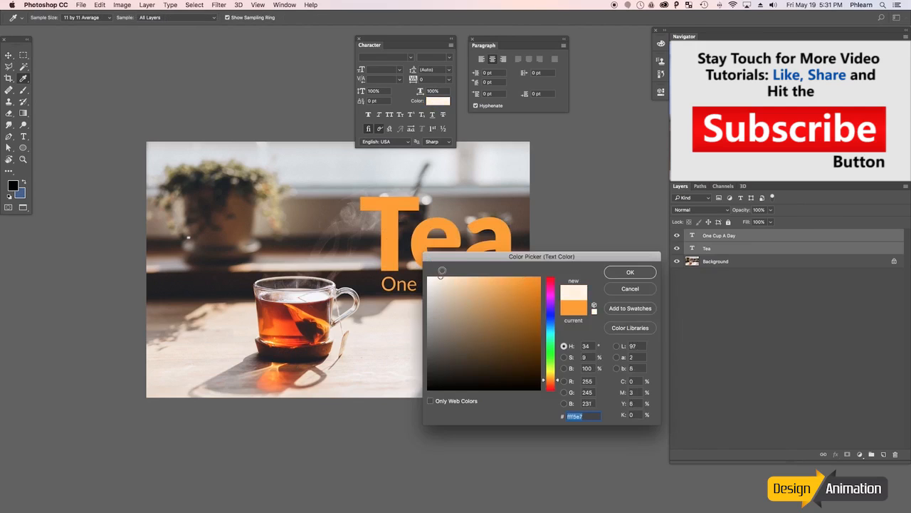
click(634, 276)
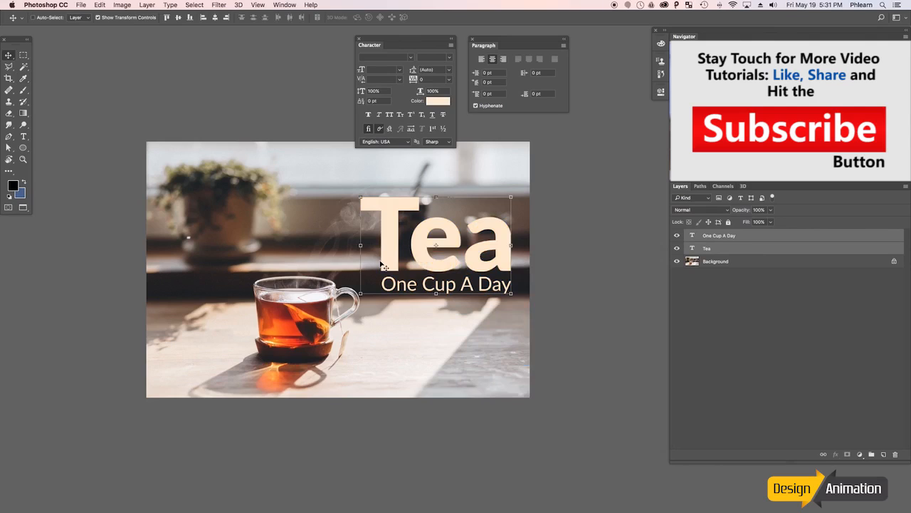
- Add a second line reading "keeps the doc away" to the One Cup A Day text
click(729, 250)
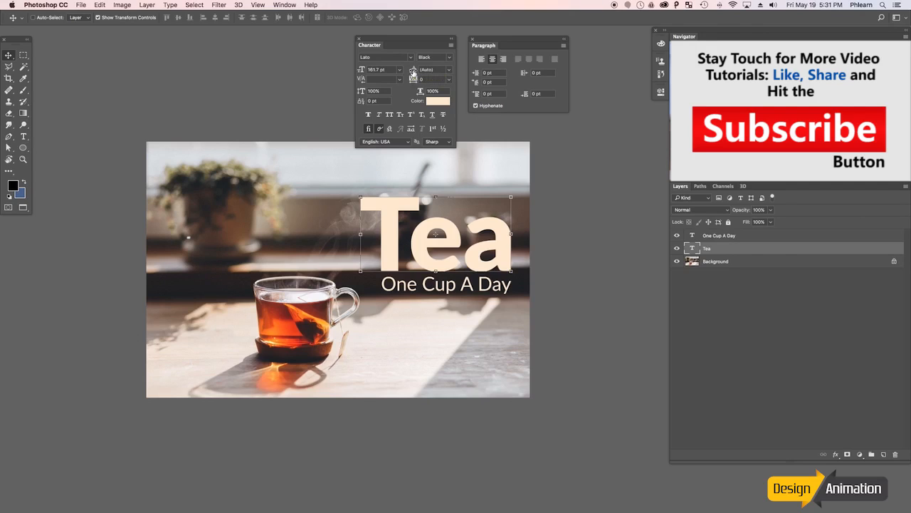
double_click(693, 236)
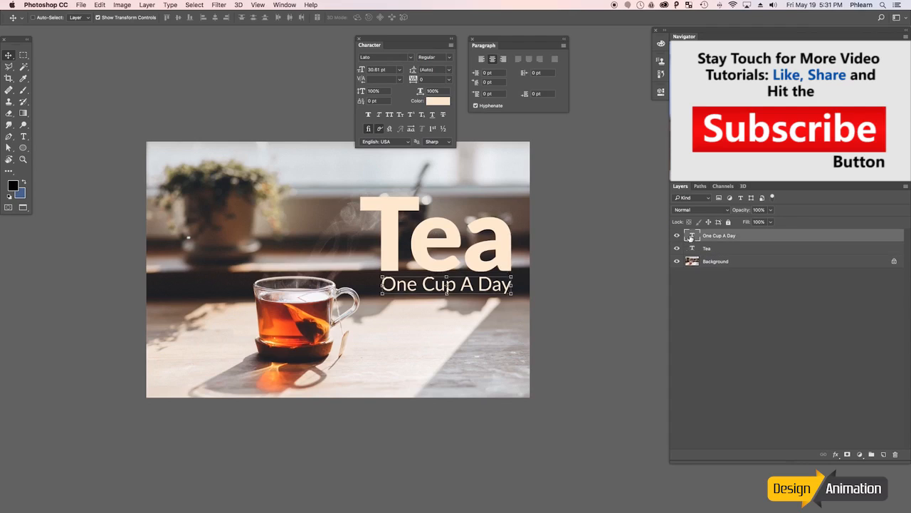
key(Right)
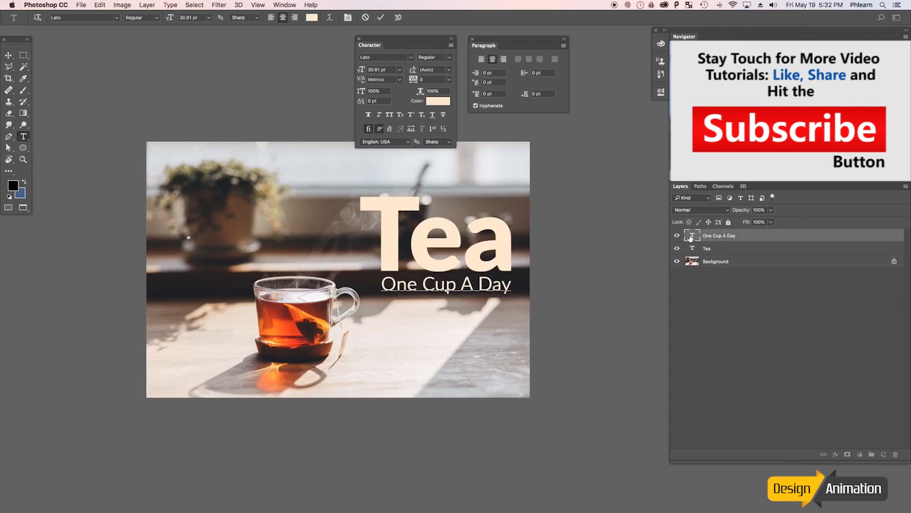
text(keeps ths)
key(BackSpace)
text(e doc away)
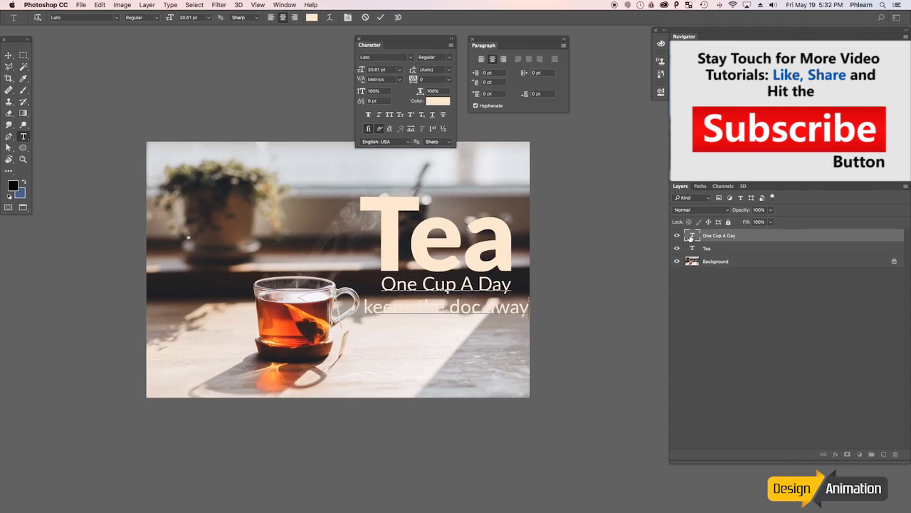
key(super+Return)
key(v)
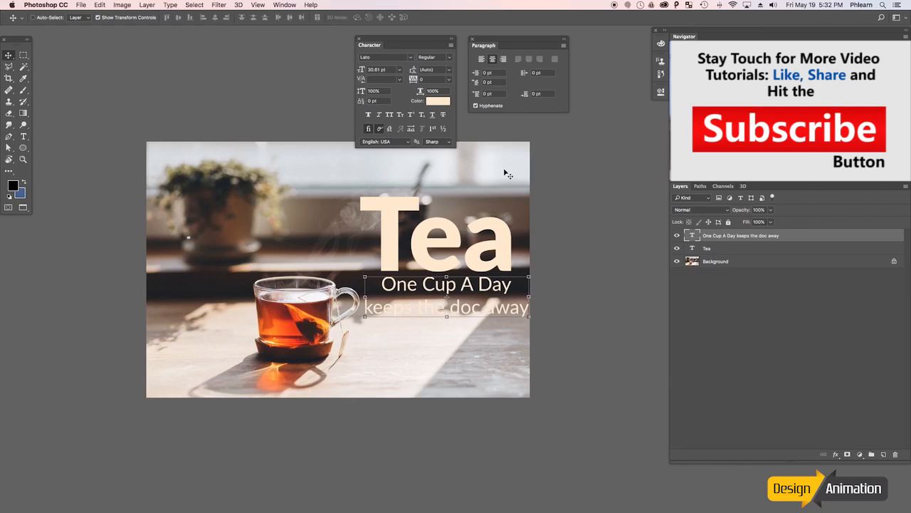
- Try leading values of 30 pt, 72 pt and 6 pt on the two-line tagline, and undo back to the single line One Cup A Day
click(449, 70)
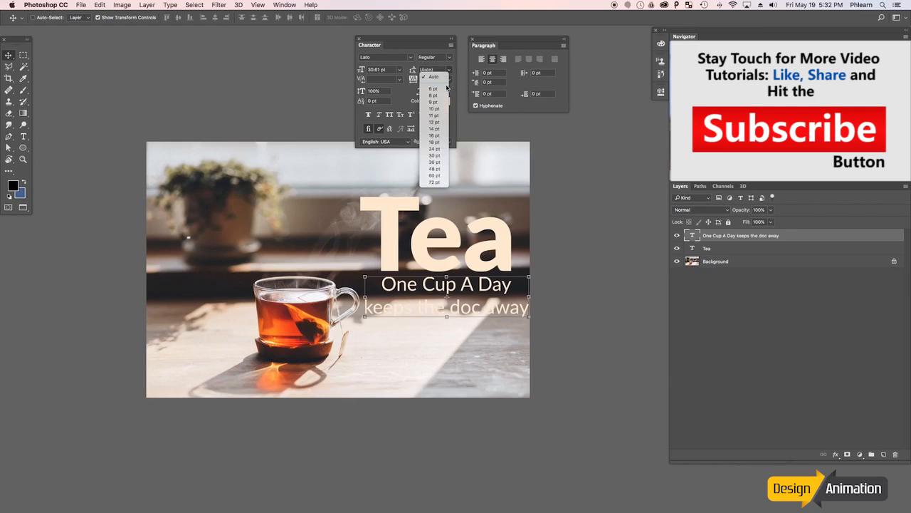
click(437, 156)
click(449, 71)
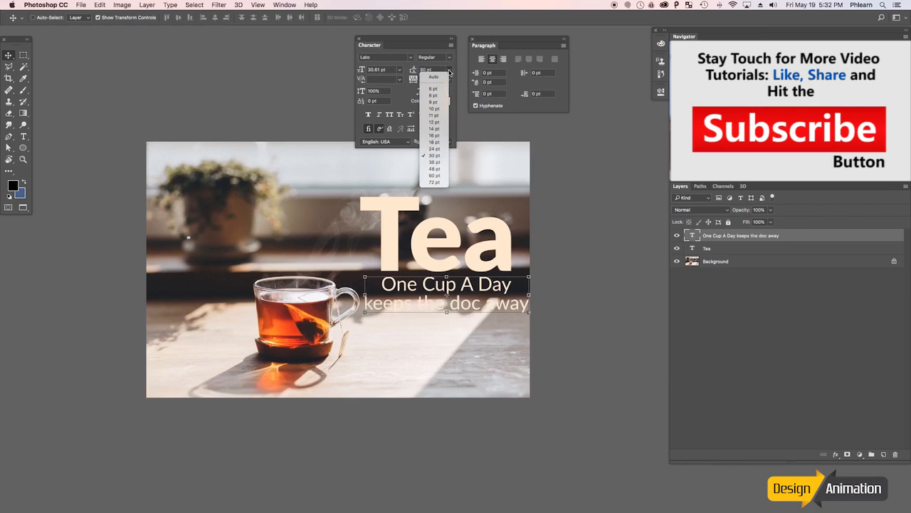
click(433, 183)
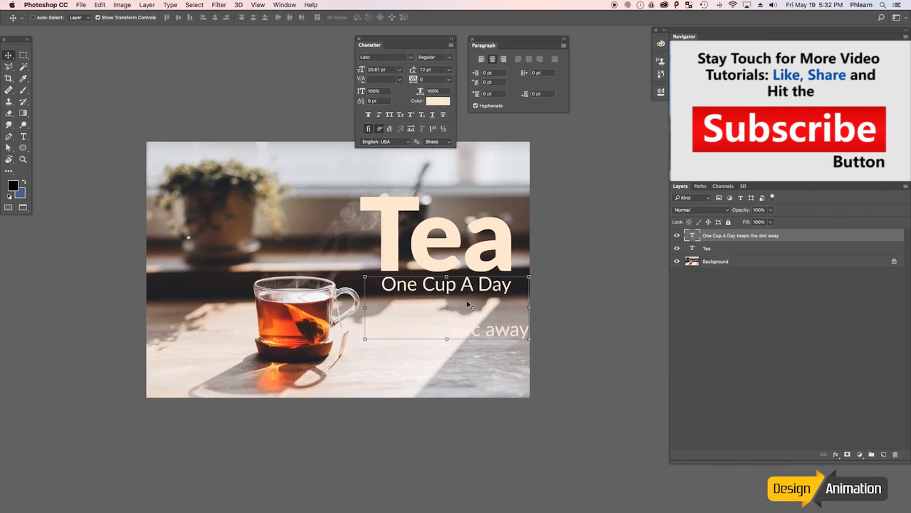
click(449, 71)
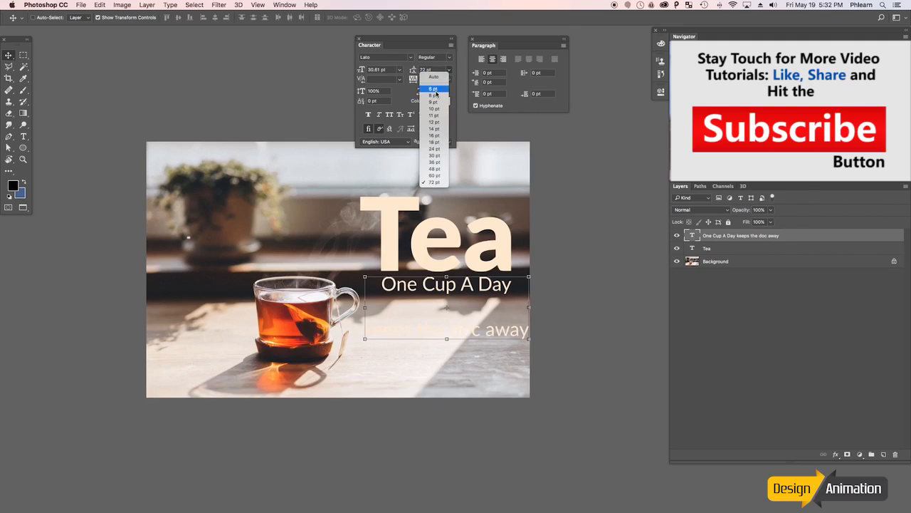
click(435, 93)
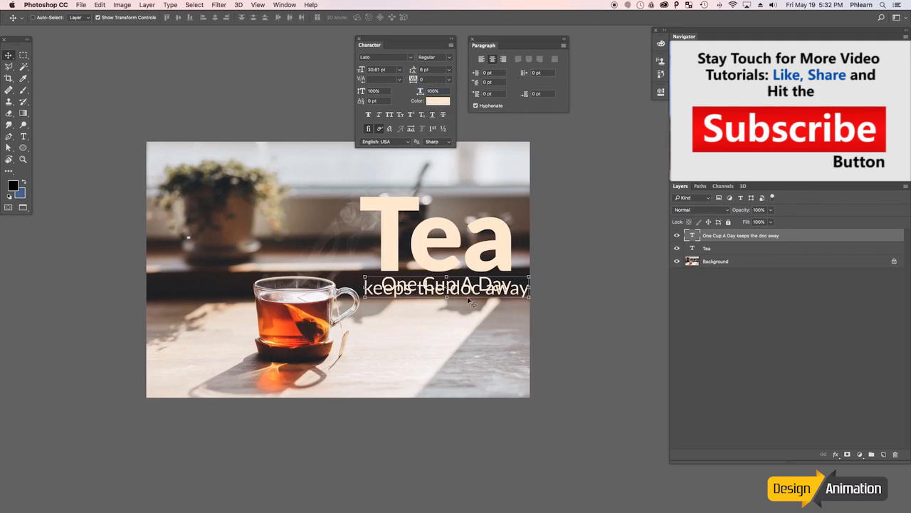
key(super+z)
key(super+z)
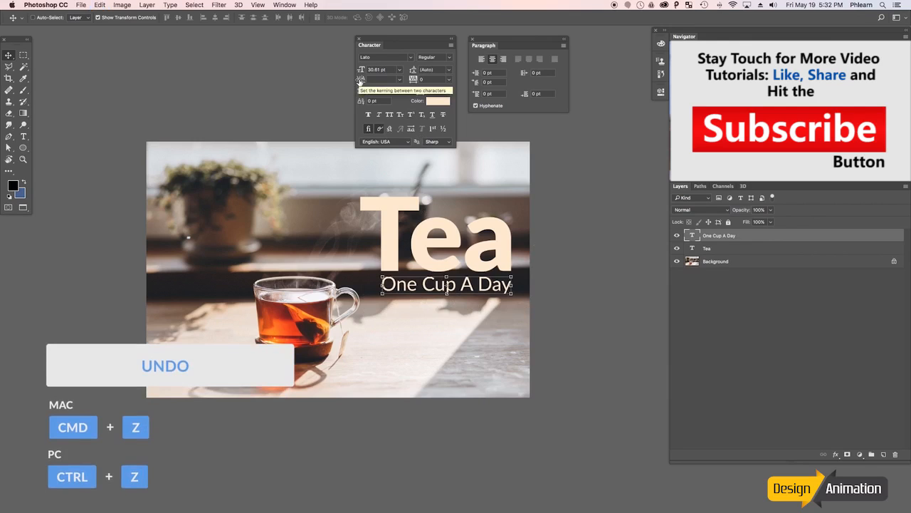
- Set the kerning of the One Cup A Day text to Optical
click(399, 80)
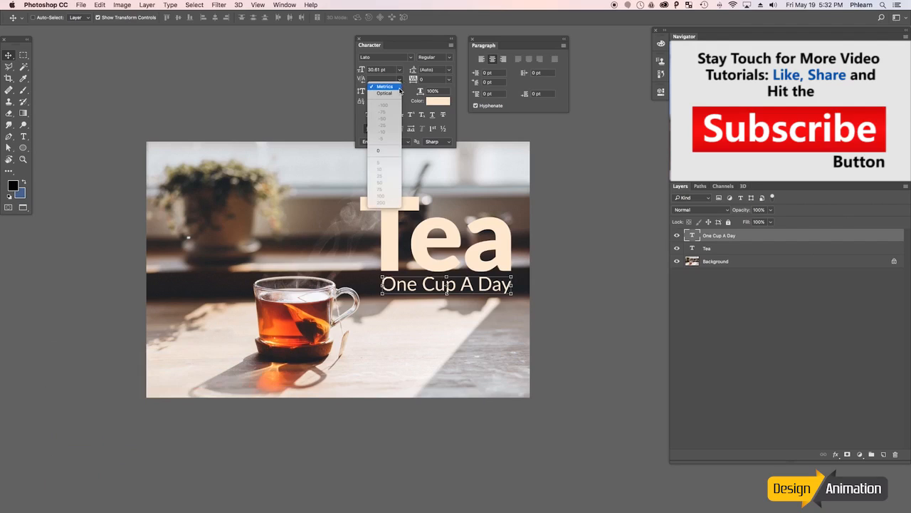
click(385, 94)
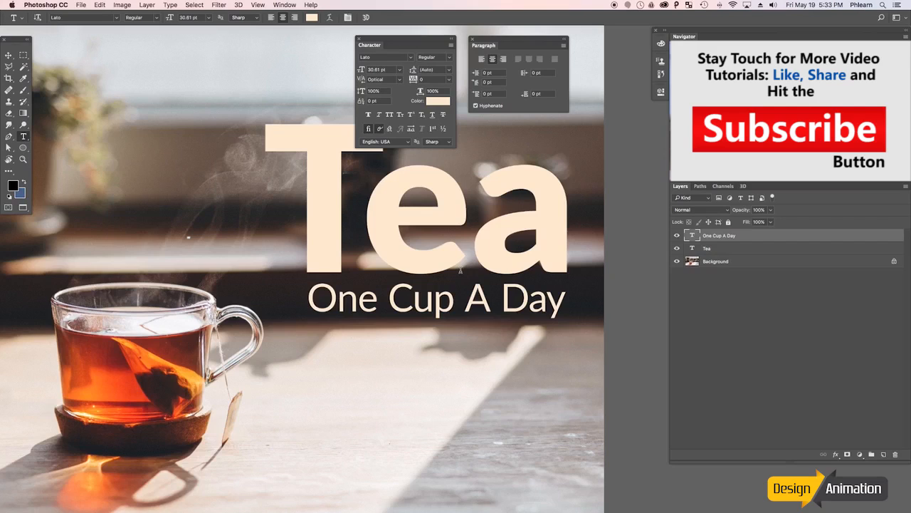
- Insert the filler letters "iusdhc" before the A in One Cup A Day, and delete them
click(436, 303)
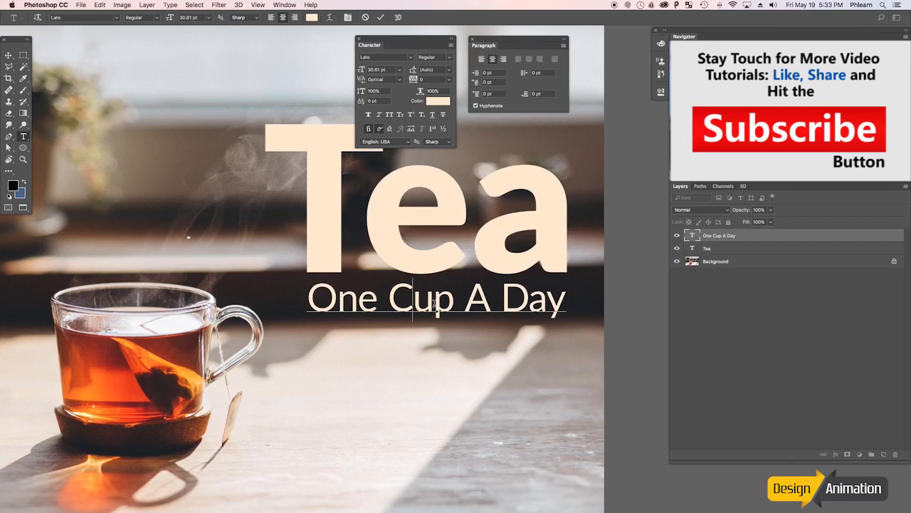
key(Right)
key(Right)
key(Right)
key(Right)
key(Left)
key(Left)
key(Left)
key(Right)
text(iusdhc)
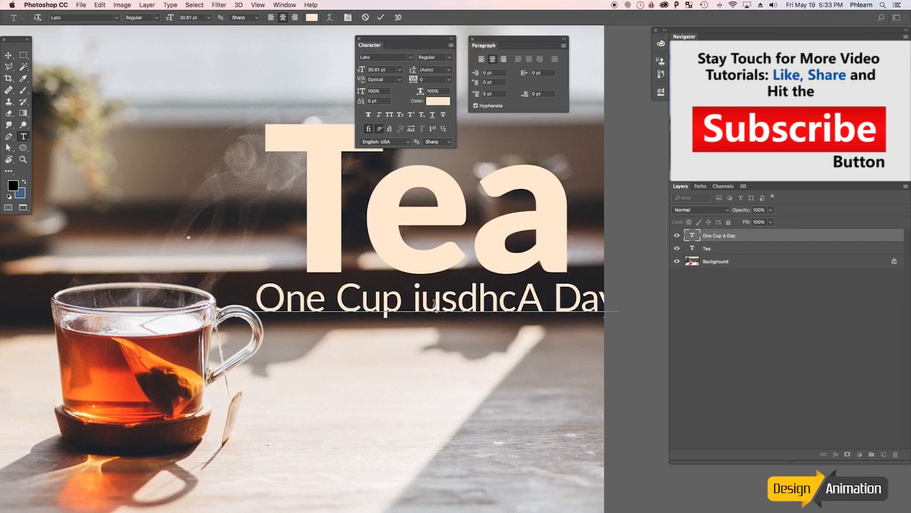
key(BackSpace)
key(BackSpace)
key(BackSpace)
key(BackSpace)
key(BackSpace)
key(BackSpace)
key(BackSpace)
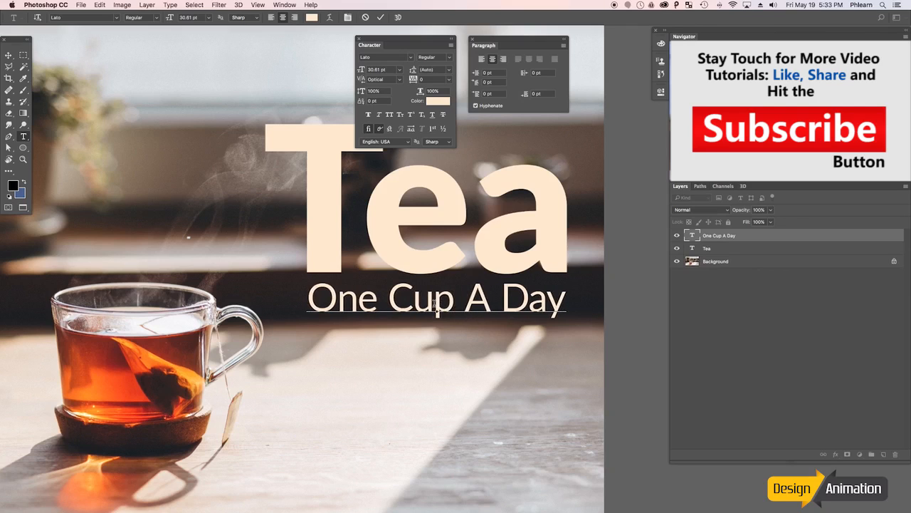
- Tighten the kerning between the O and the n of One in the tagline
key(Left)
key(Left)
key(Left)
key(Left)
key(super+equal)
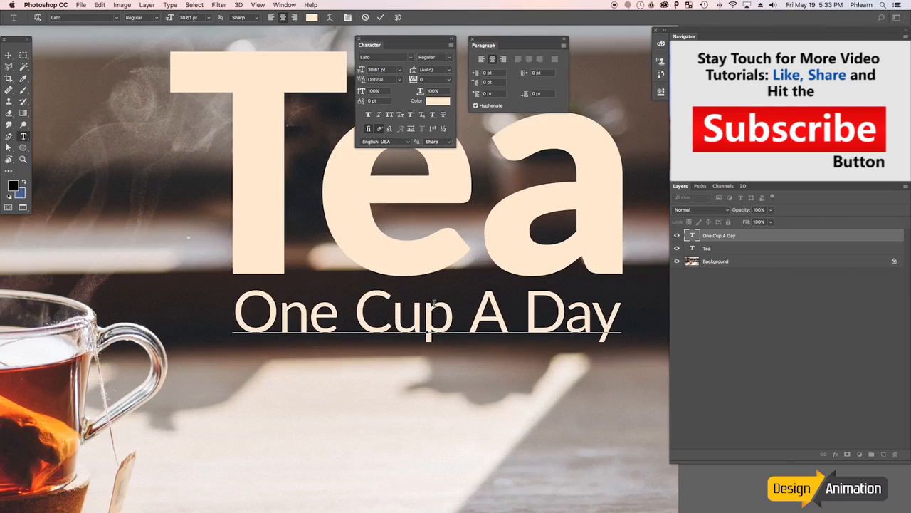
key(alt+Left)
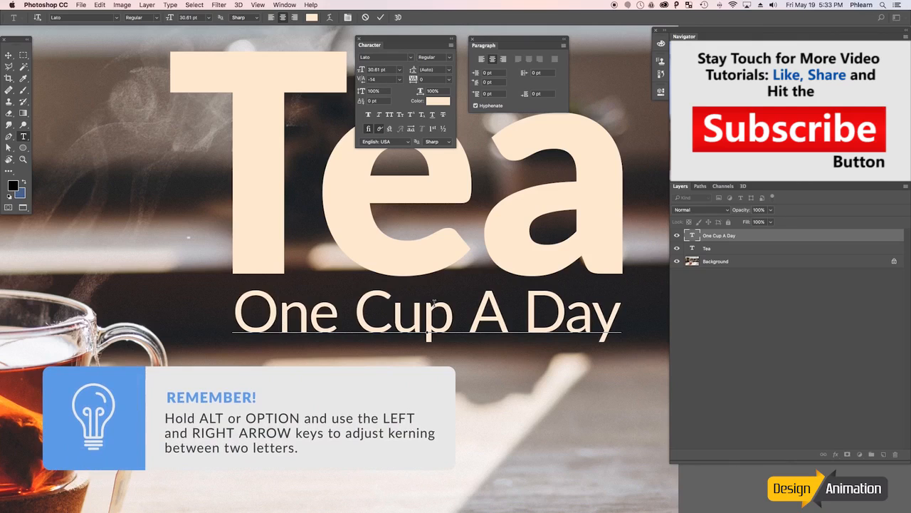
key(alt+Left)
key(alt+Left)
key(alt+Left)
key(alt+Left)
key(alt+Left)
key(alt+Left)
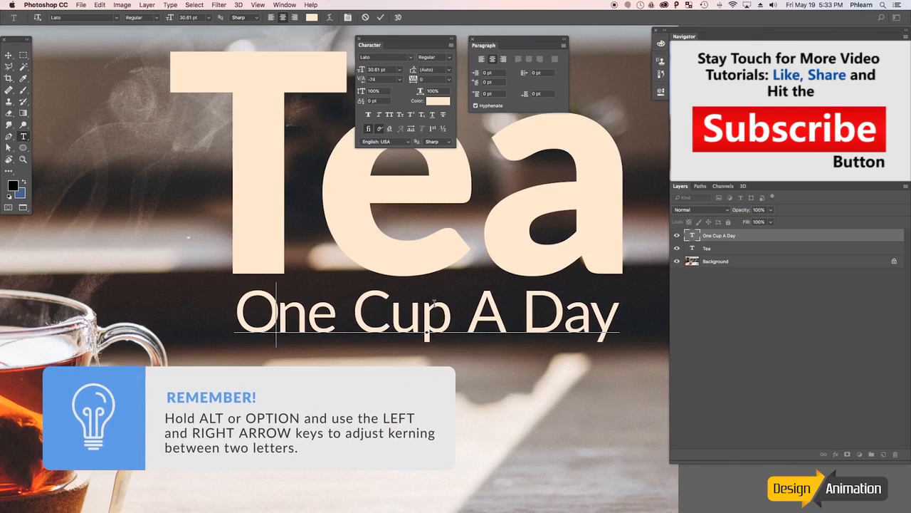
- Tighten the kerning between the n and the e of One to -120
key(Right)
key(alt+Left)
key(alt+Left)
key(alt+Left)
key(alt+Left)
key(alt+Left)
key(alt+Left)
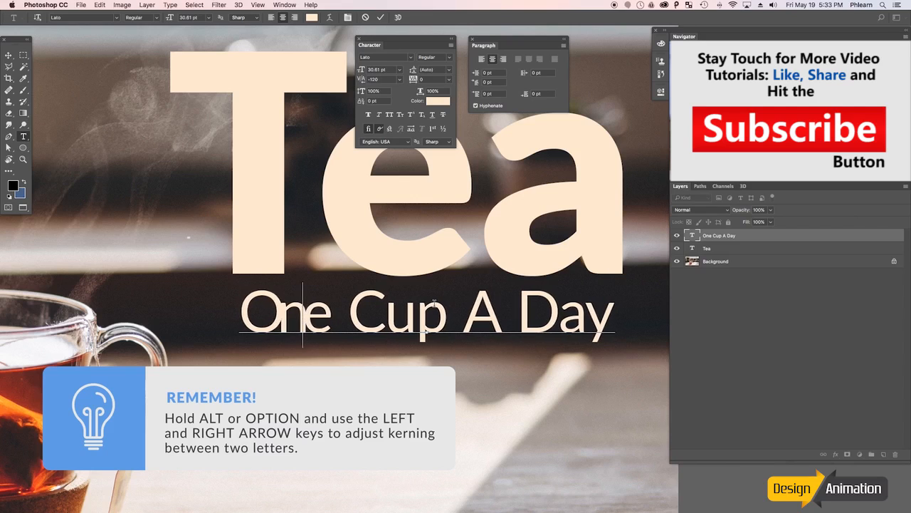
- Loosen the kerning between the n and e of One, and set the kerning between its O and n to -74
key(alt+Right)
key(alt+Right)
key(Left)
key(Left)
key(Right)
key(alt+Right)
key(alt+Right)
key(alt+Right)
key(alt+Right)
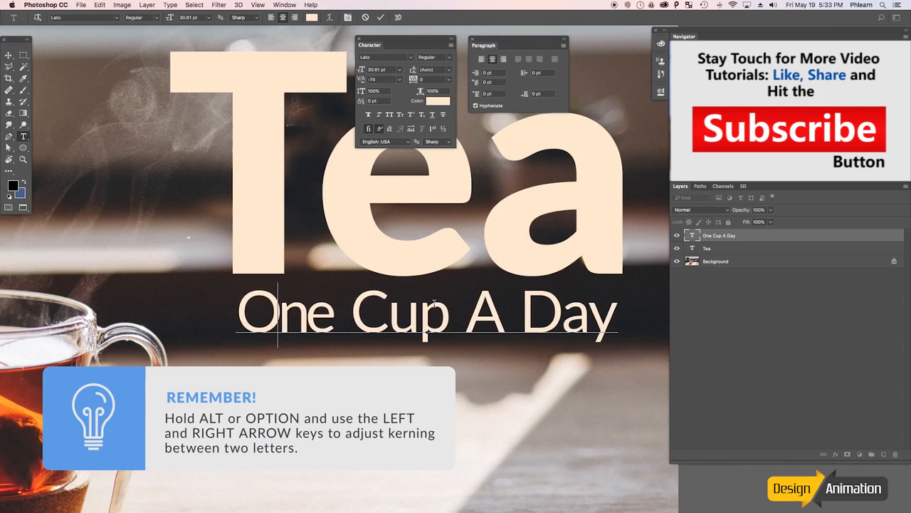
- Tighten the kerning between the C and the u of Cup in the tagline to -142
key(Right)
key(Right)
key(Right)
key(Right)
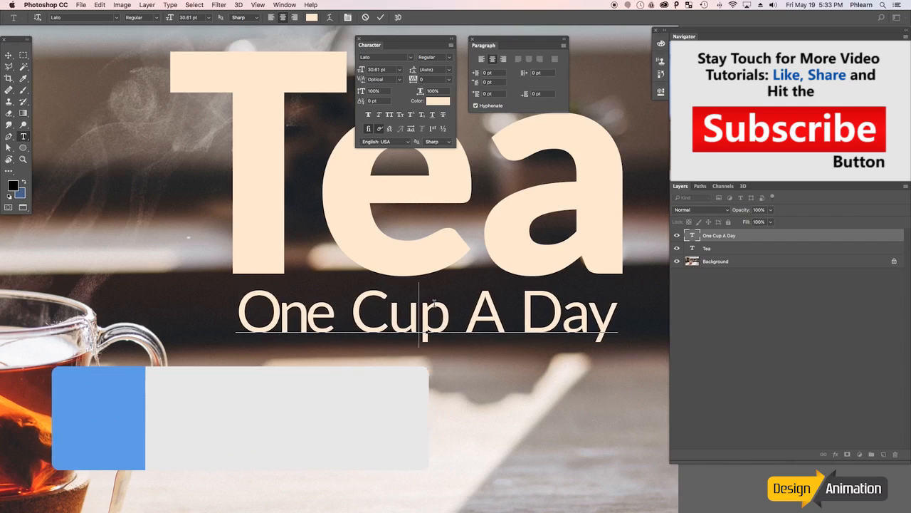
key(alt+Right)
key(alt+Left)
key(alt+Left)
key(alt+Left)
key(alt+Left)
key(alt+Left)
key(alt+Left)
key(alt+Left)
key(alt+Left)
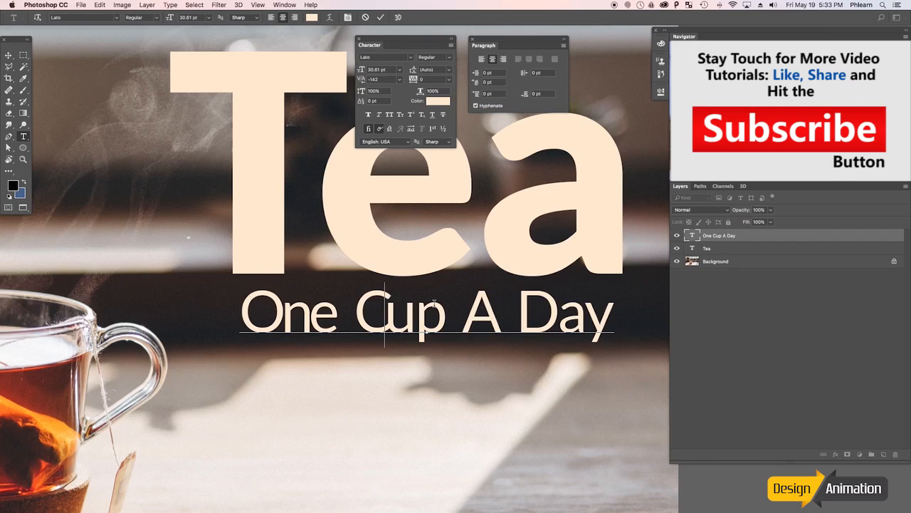
- Loosen the kerning between the C and the u of Cup to -42
key(alt+Right)
key(alt+Right)
key(alt+Right)
key(alt+Right)
key(alt+Right)
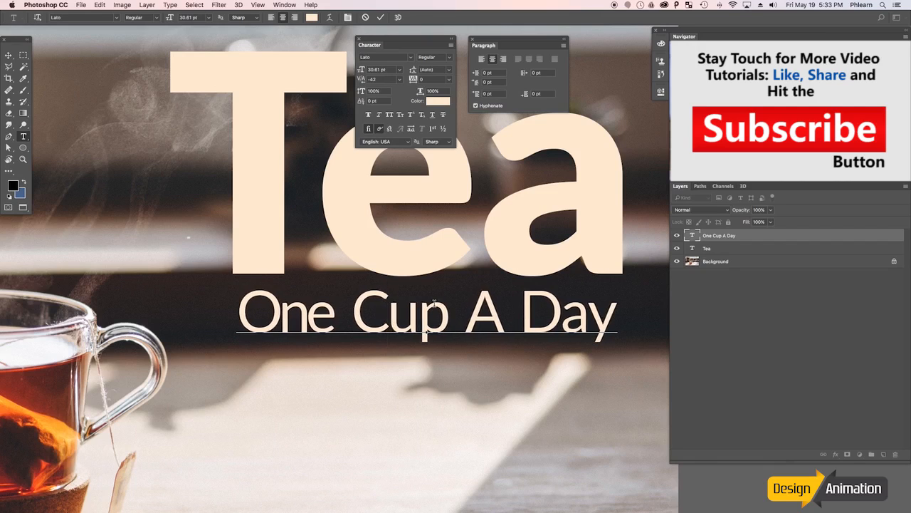
- Adjust the kerning between the u and the p of Cup to -83
key(Right)
key(Right)
key(Left)
key(alt+Left)
key(alt+Left)
key(alt+Left)
key(alt+Left)
key(alt+Left)
key(alt+Left)
key(alt+Left)
key(alt+Left)
key(alt+Right)
key(alt+Right)
key(alt+Right)
key(alt+Right)
key(alt+Right)
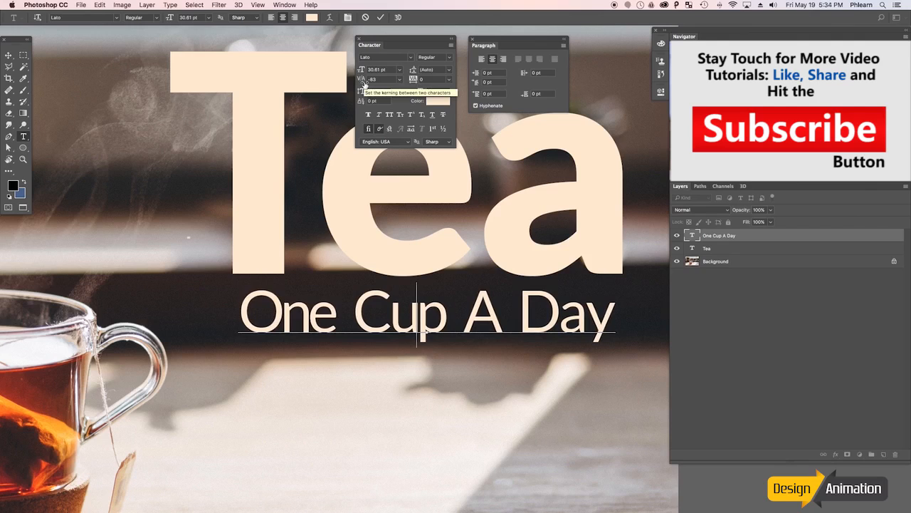
- Tighten the kerning between the a and the y of Day in the tagline to -120
click(558, 329)
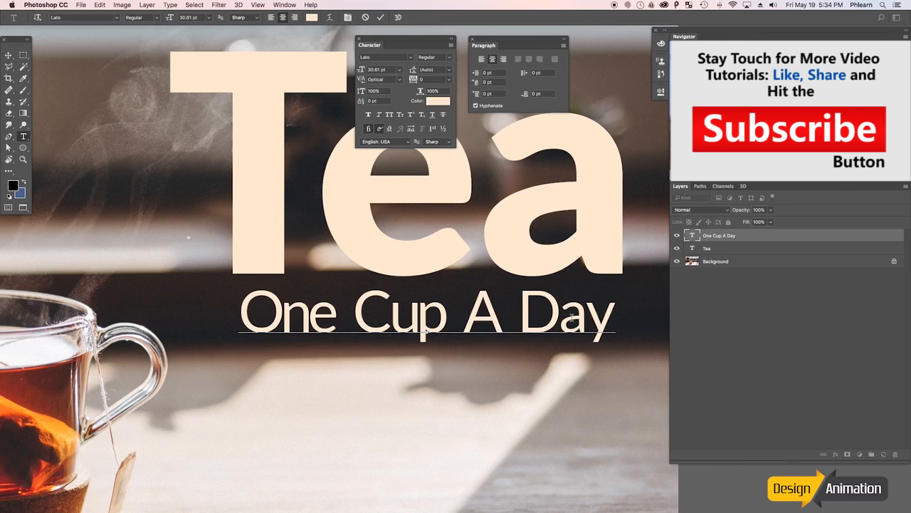
click(593, 324)
key(alt+Left)
key(alt+Left)
key(alt+Left)
key(alt+Left)
key(alt+Left)
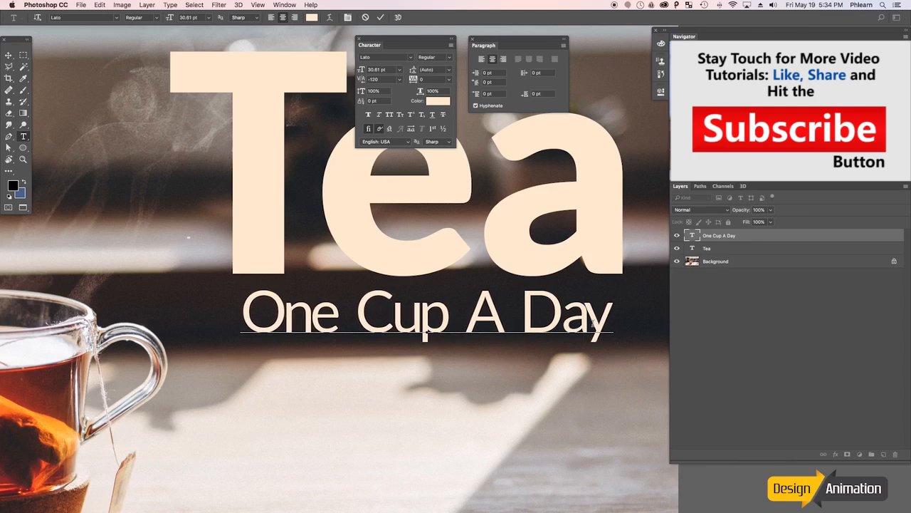
- Tighten the kerning between the D and the a of Day to -69
key(Left)
key(alt+Left)
key(alt+Left)
key(alt+Left)
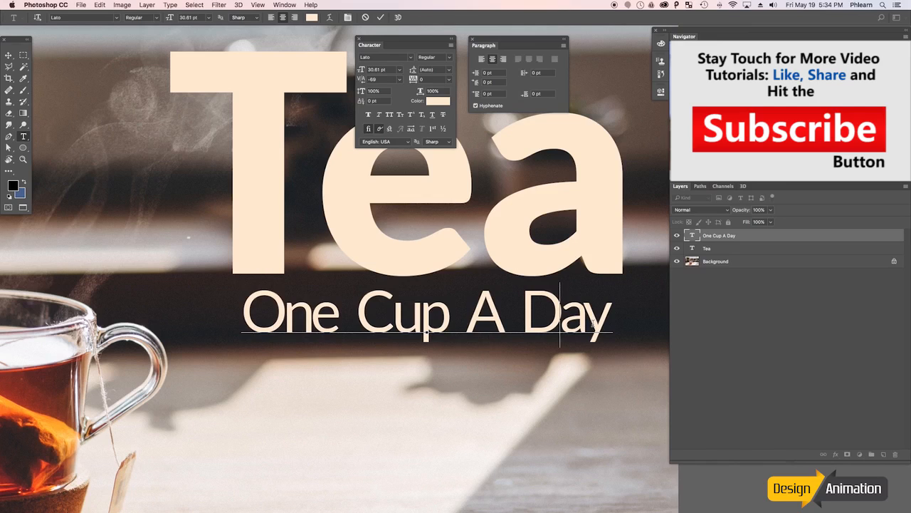
- Loosen the kerning in Day to -80 between a and y and -49 between D and a, and discard the uncommitted kerning edits
key(Right)
key(alt+Right)
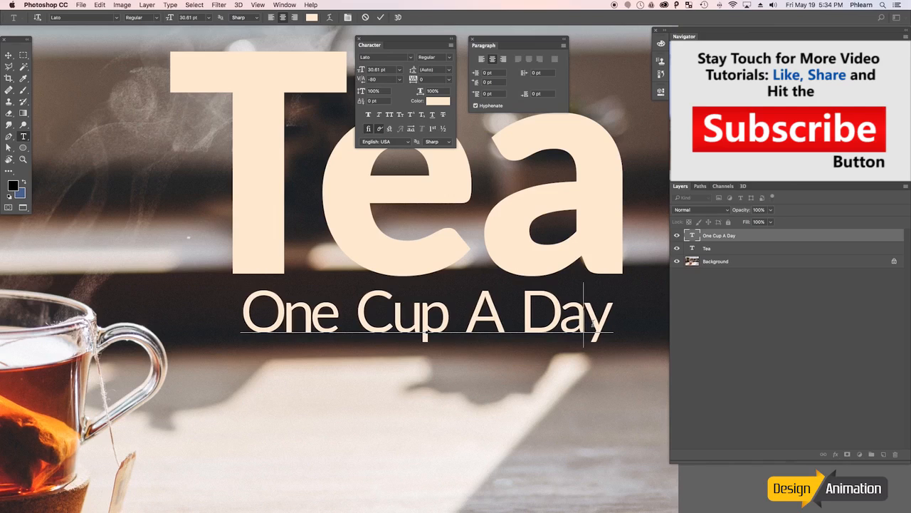
key(Left)
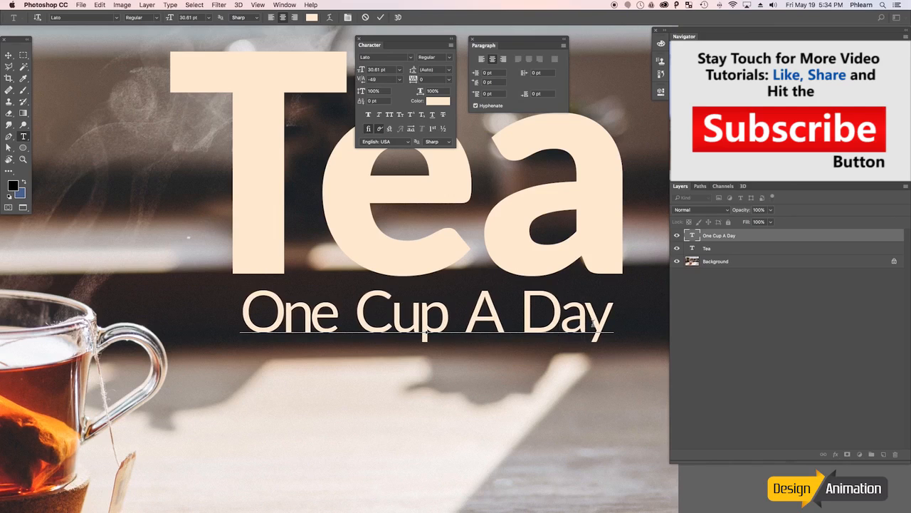
key(Escape)
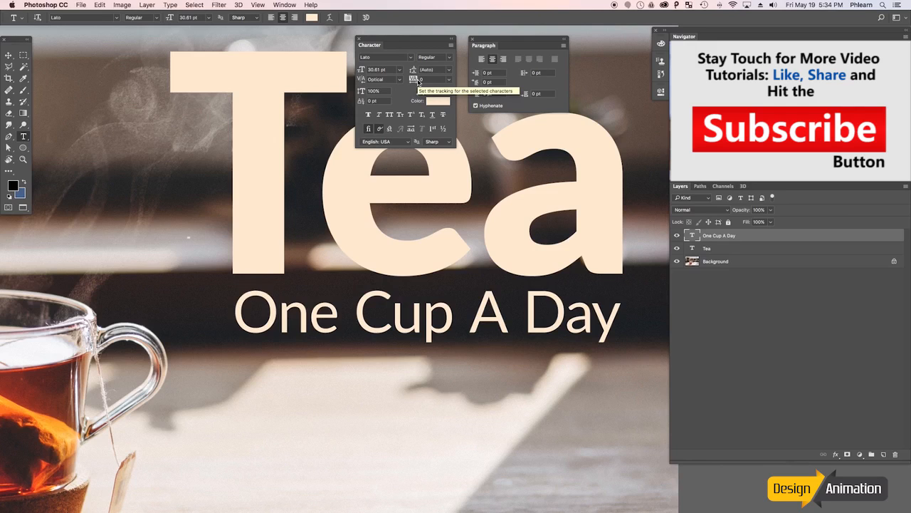
- Try tracking values of -50 and 75 on the whole One Cup A Day tagline
key(super+minus)
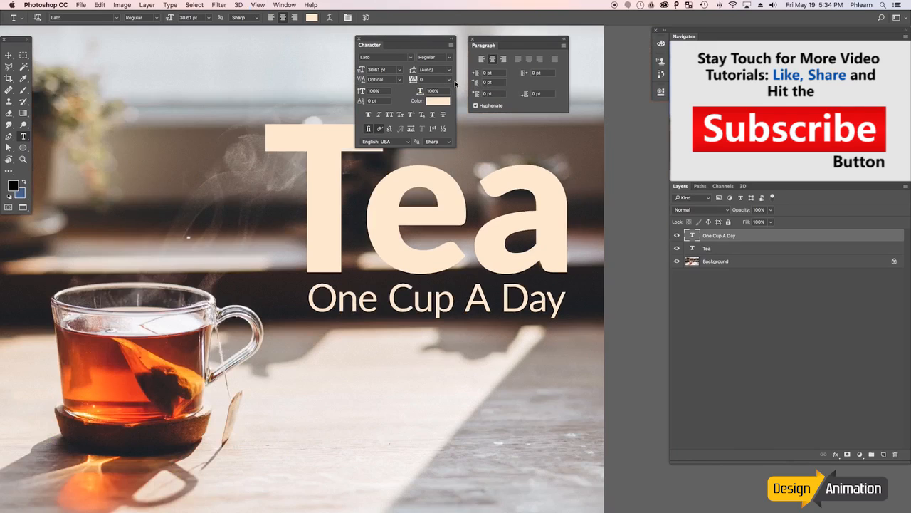
click(449, 79)
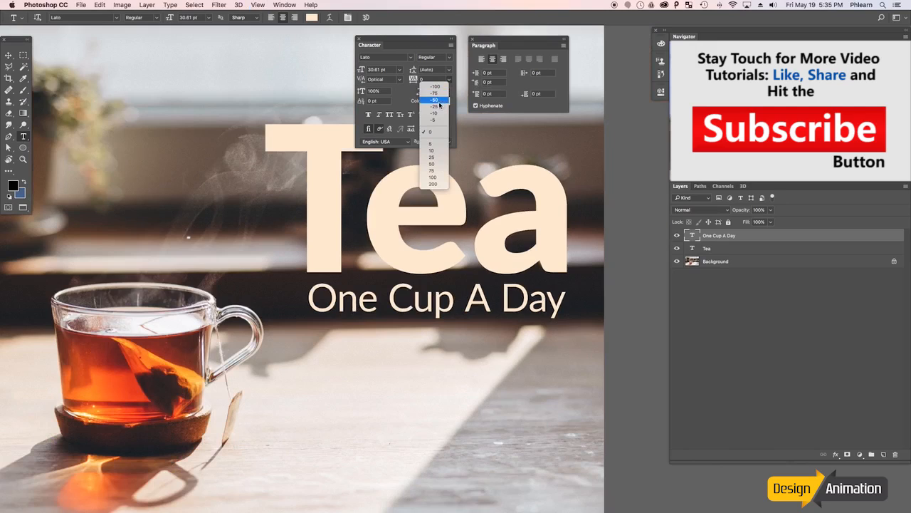
click(439, 101)
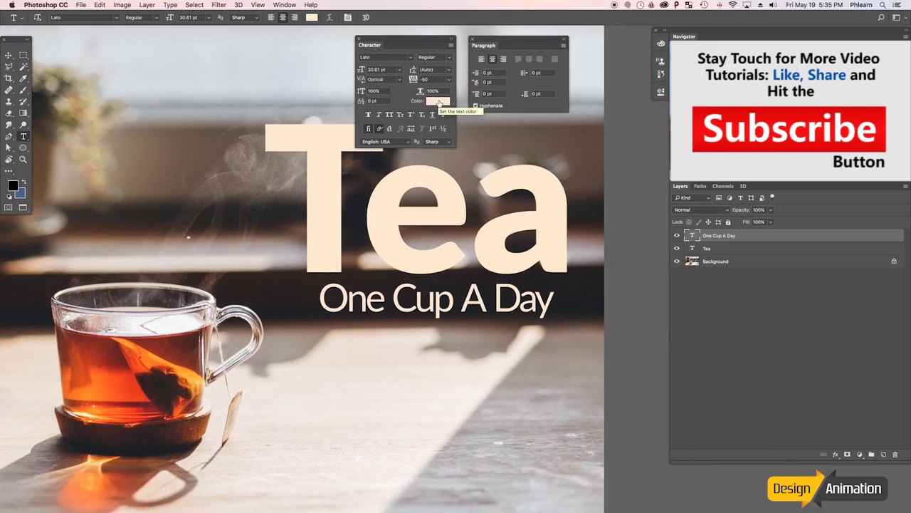
click(448, 79)
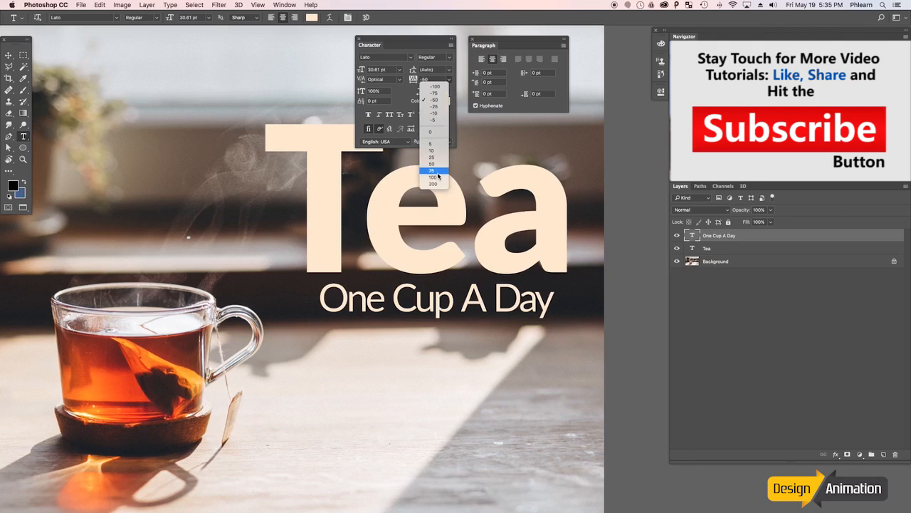
click(436, 170)
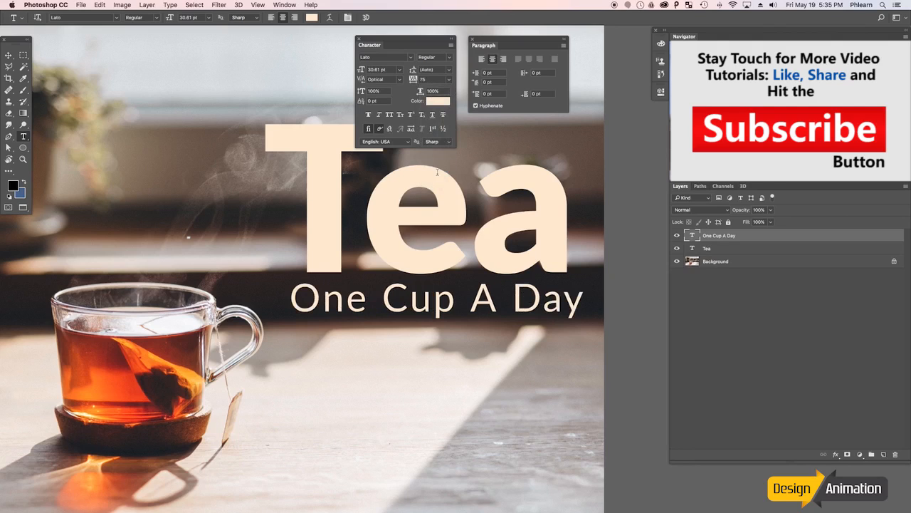
- Set the tagline's tracking to -25 and move it slightly up and left, closer beneath the Tea title
click(449, 79)
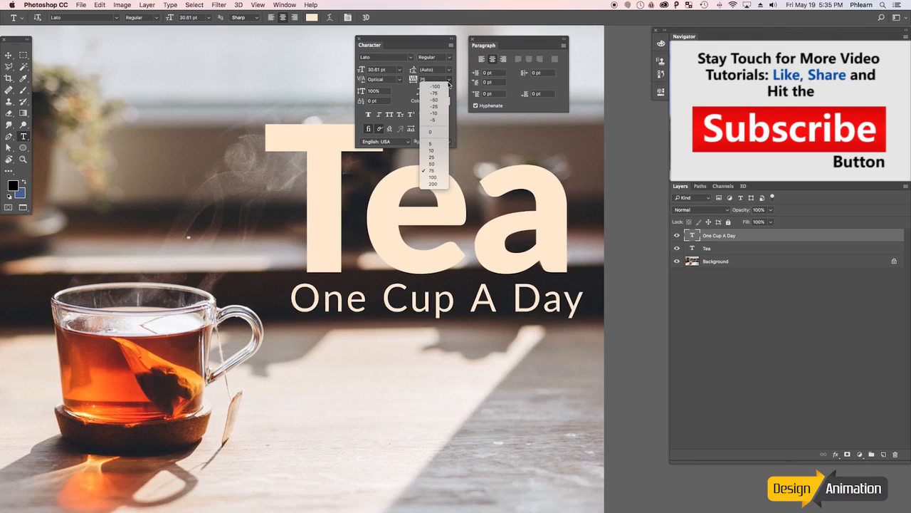
click(439, 106)
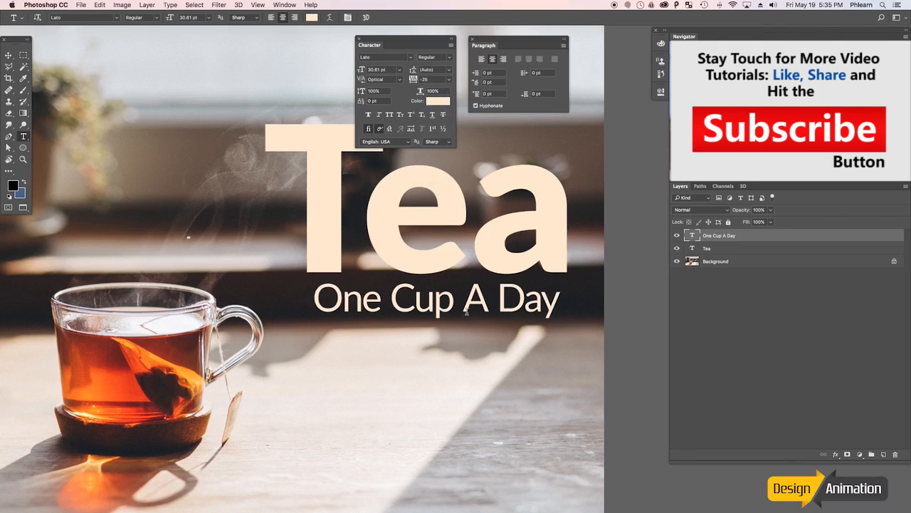
key(v)
drag(450, 312, 445, 308)
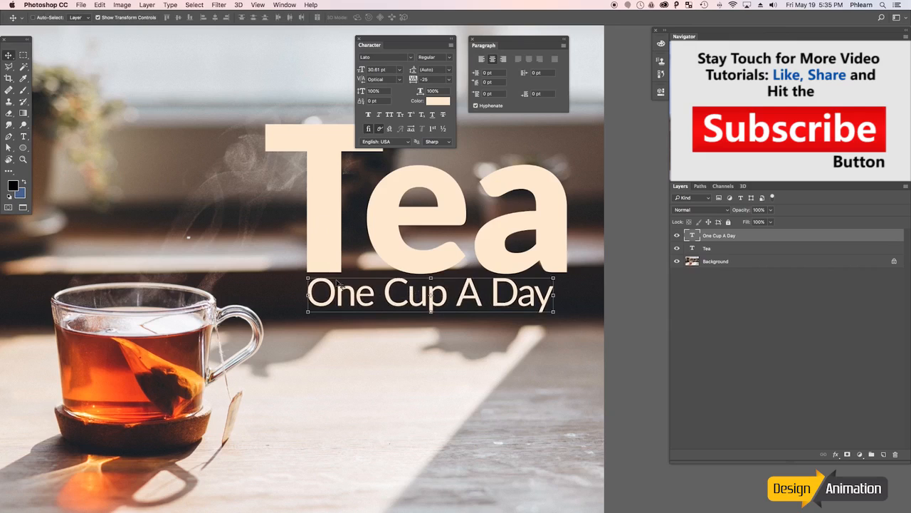
- Set the tagline's tracking to 5 and shift it slightly right to line up with the end of the Tea title
click(449, 80)
click(436, 143)
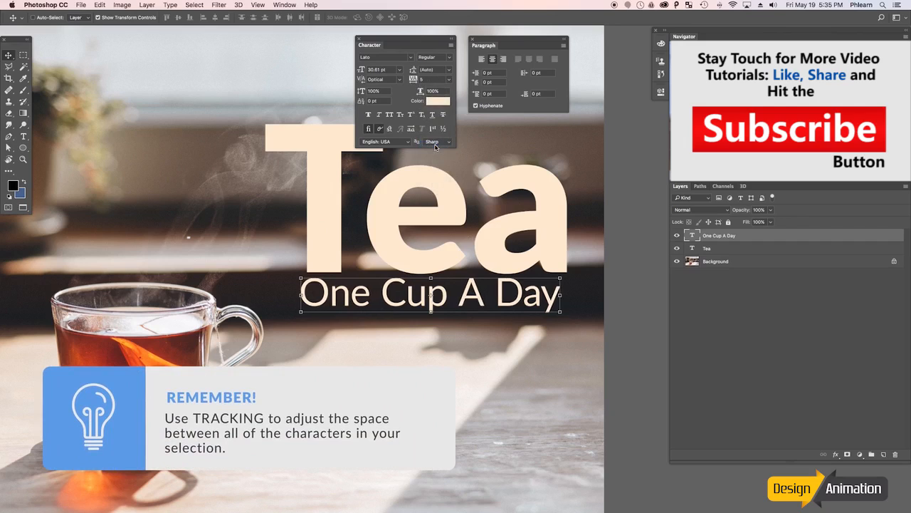
drag(449, 295, 454, 294)
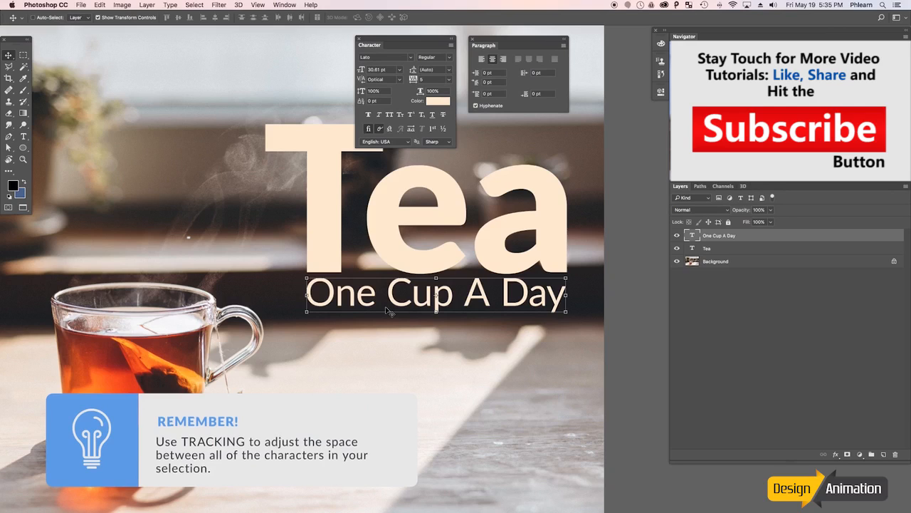
- Try the extreme tracking values -100 and 200 on the tagline
click(449, 79)
click(436, 86)
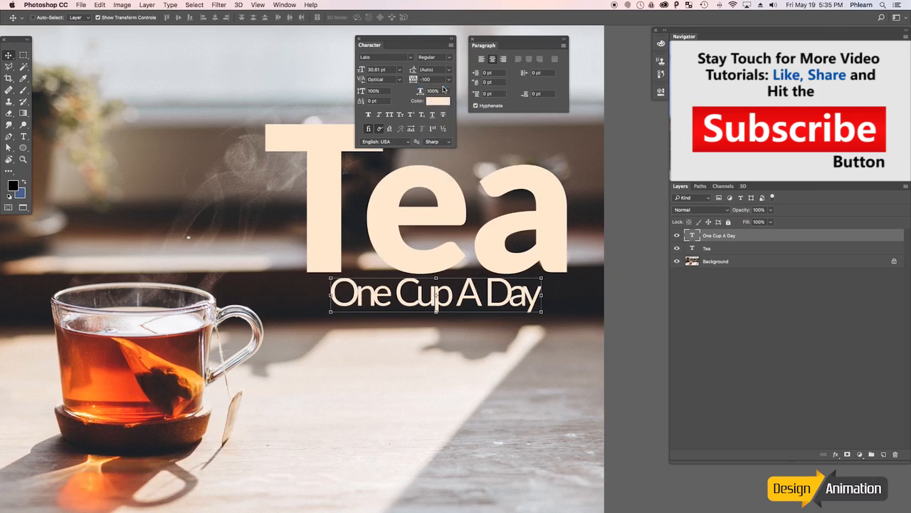
click(449, 79)
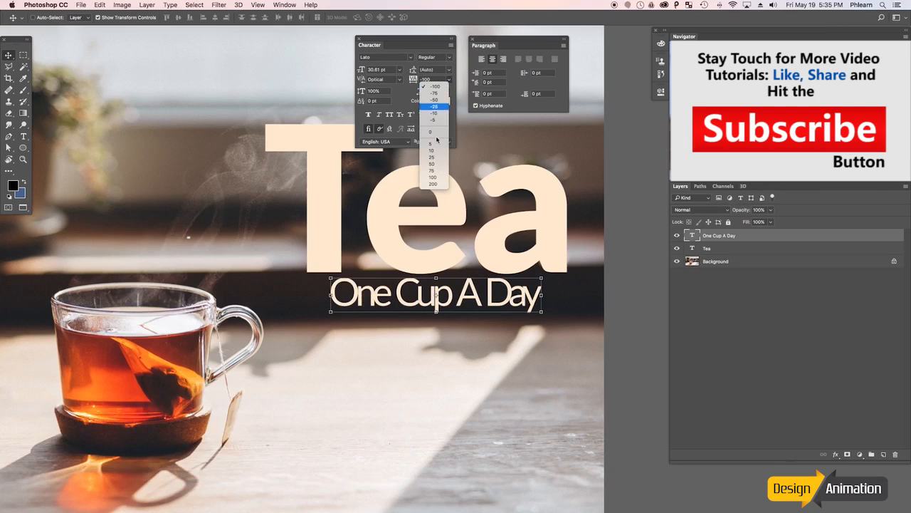
click(434, 185)
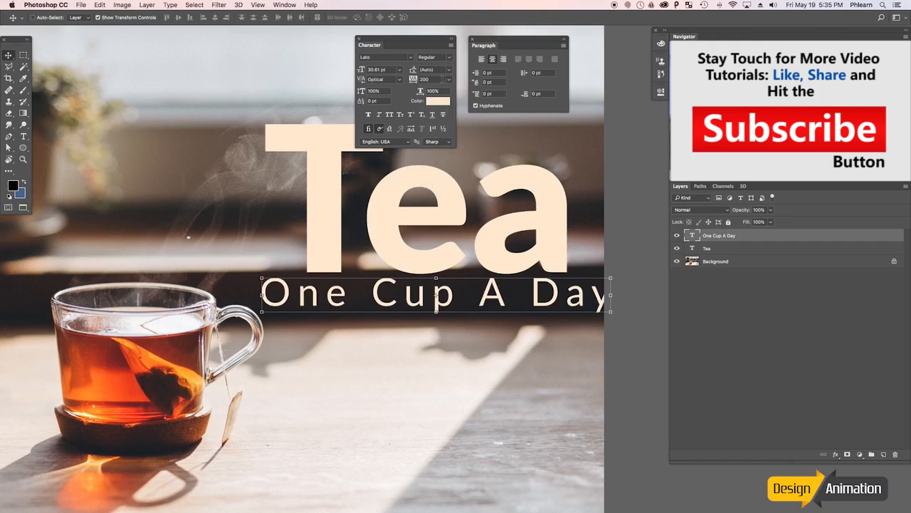
- Set the tagline's tracking to 10
click(448, 79)
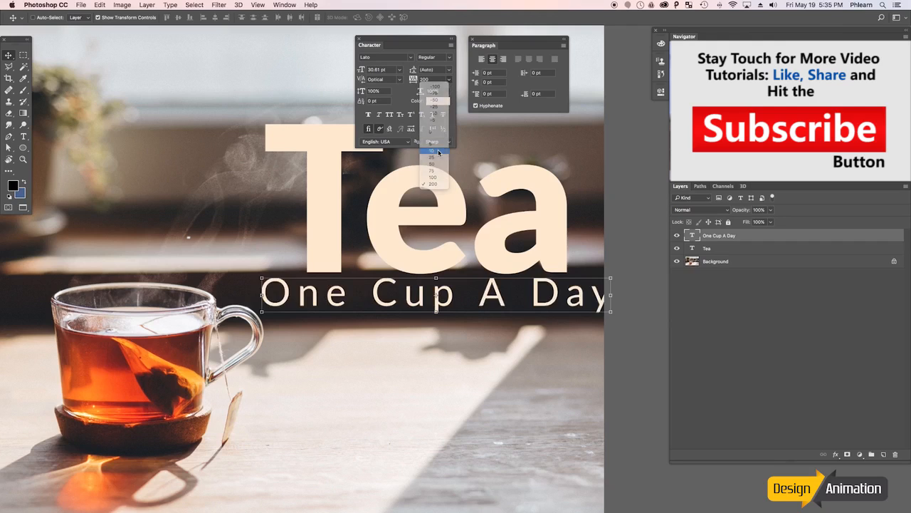
click(439, 151)
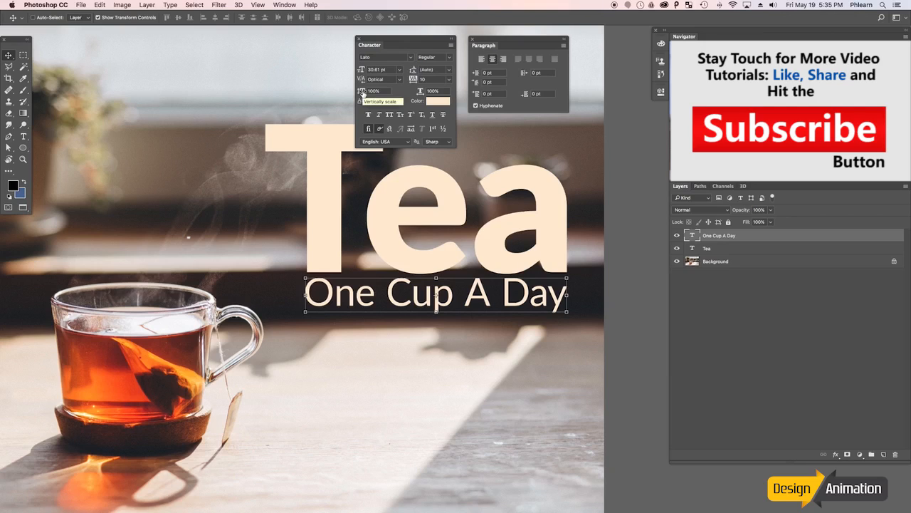
- Stretch the tagline to a vertical scale of 142% and up to 166%, and move it down clear of the Tea title
click(433, 91)
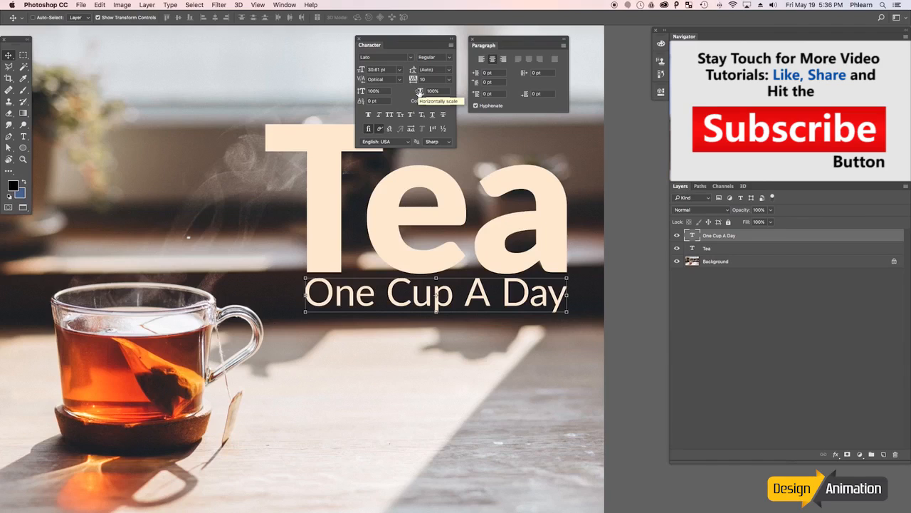
click(369, 91)
text(142)
key(Return)
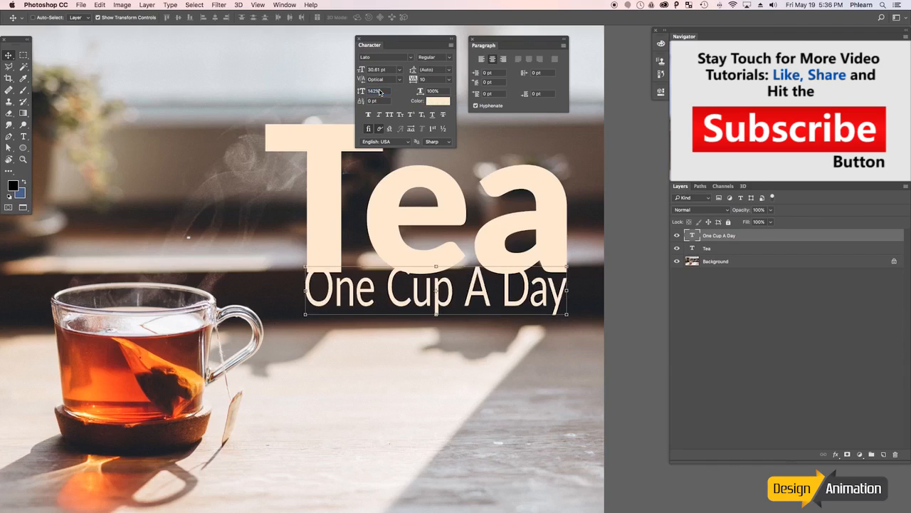
drag(362, 91, 370, 91)
drag(491, 288, 492, 313)
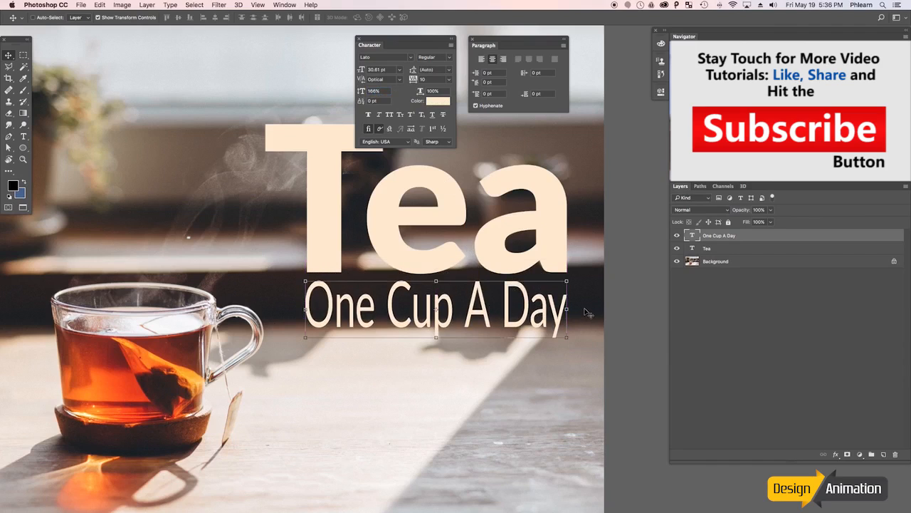
- Reset the tagline's vertical scale to 100% and move it up close beneath the Tea title
key(b)
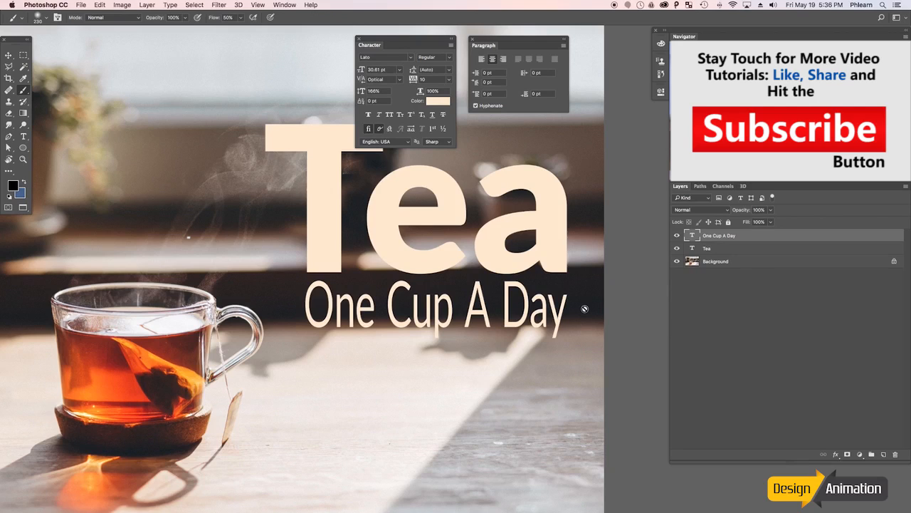
click(383, 91)
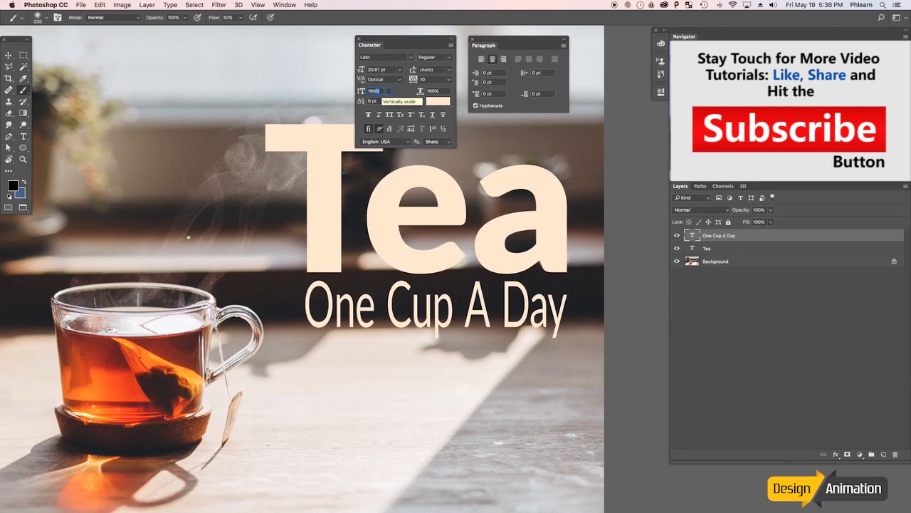
text(100)
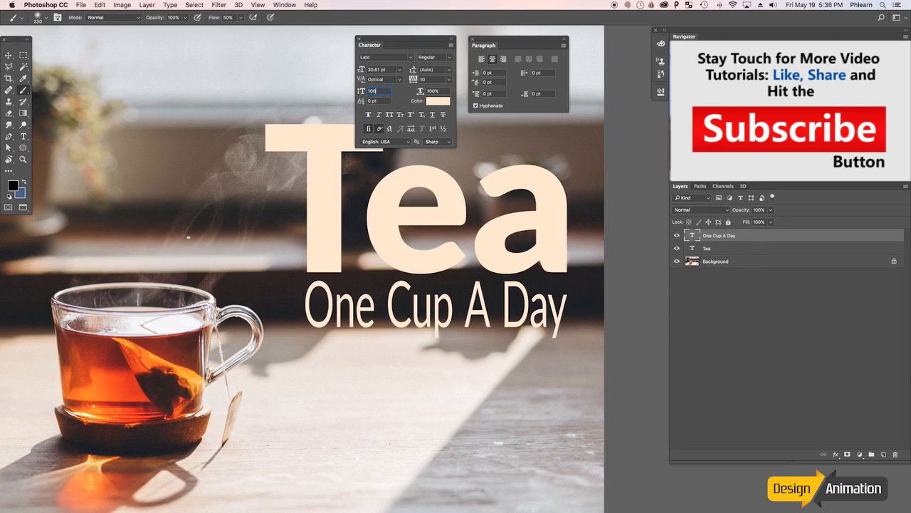
key(Return)
key(v)
drag(436, 316, 437, 308)
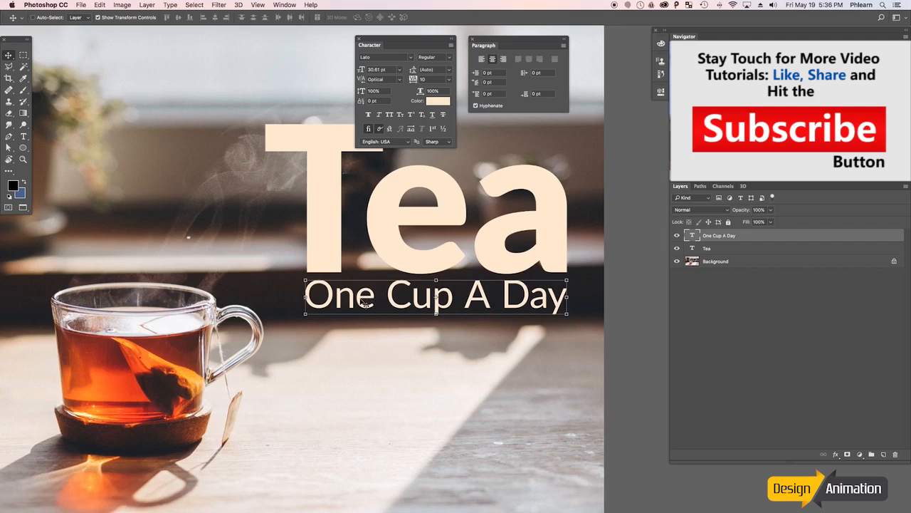
- Select the T of the Tea title and raise its baseline shift to 44 pt
key(t)
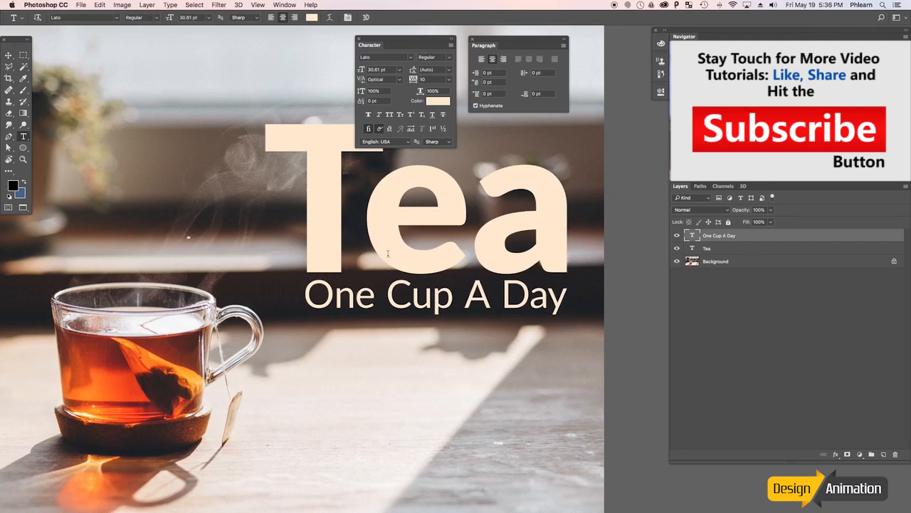
drag(357, 252, 303, 254)
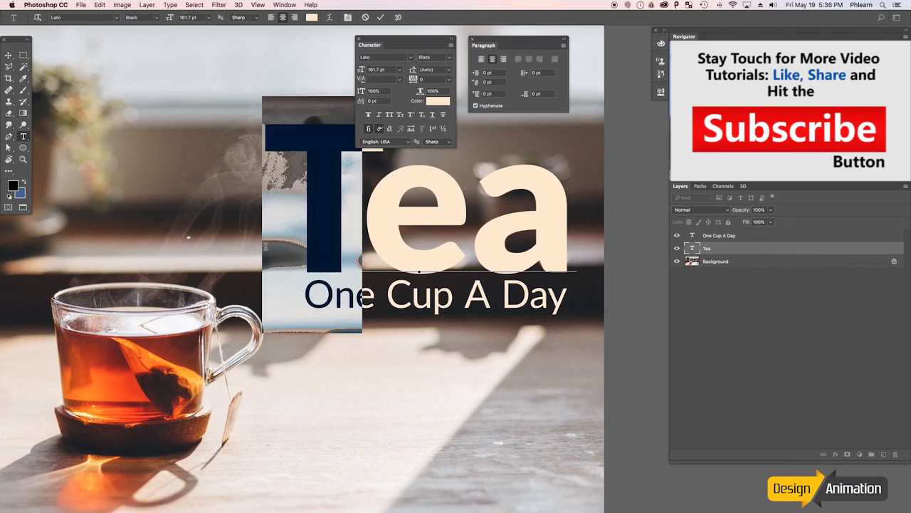
drag(359, 101, 381, 102)
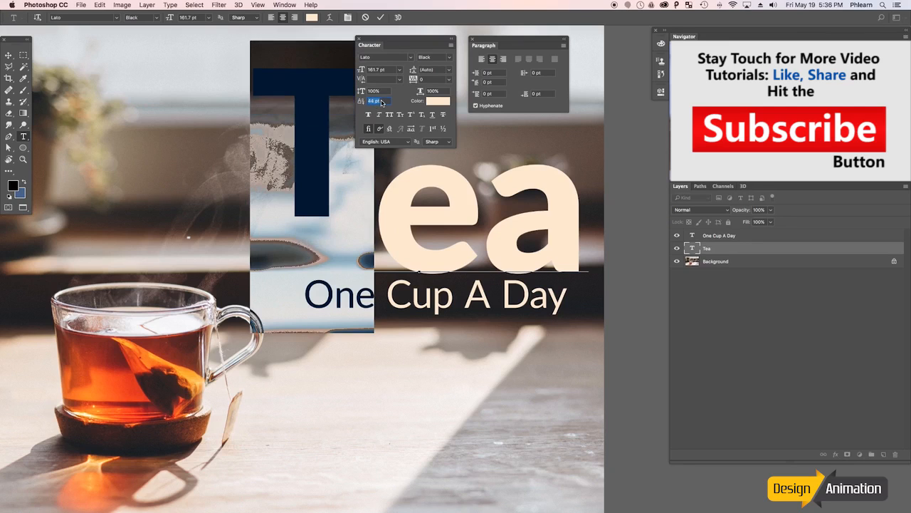
- Commit the raised T, add a new layer above Tea, and marquee-select a rectangle extending the T's stem down into the tagline
click(381, 17)
drag(485, 226, 425, 274)
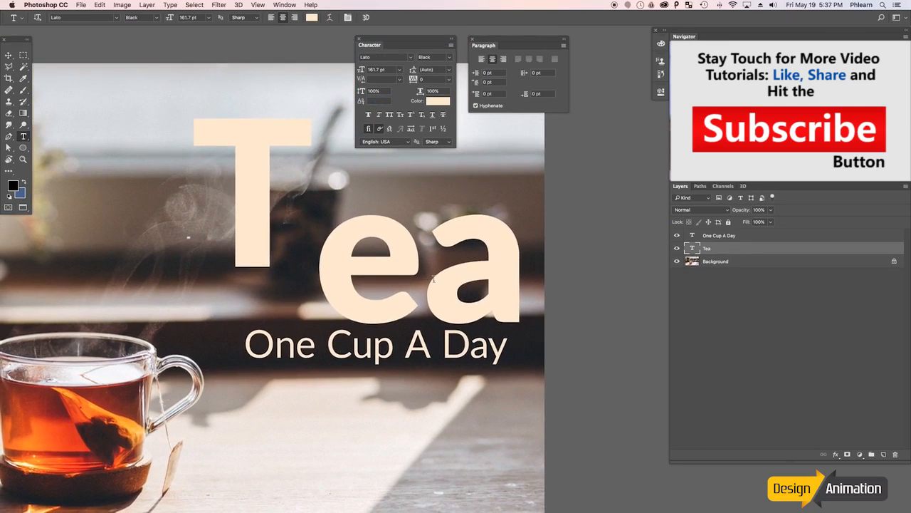
key(super+plus)
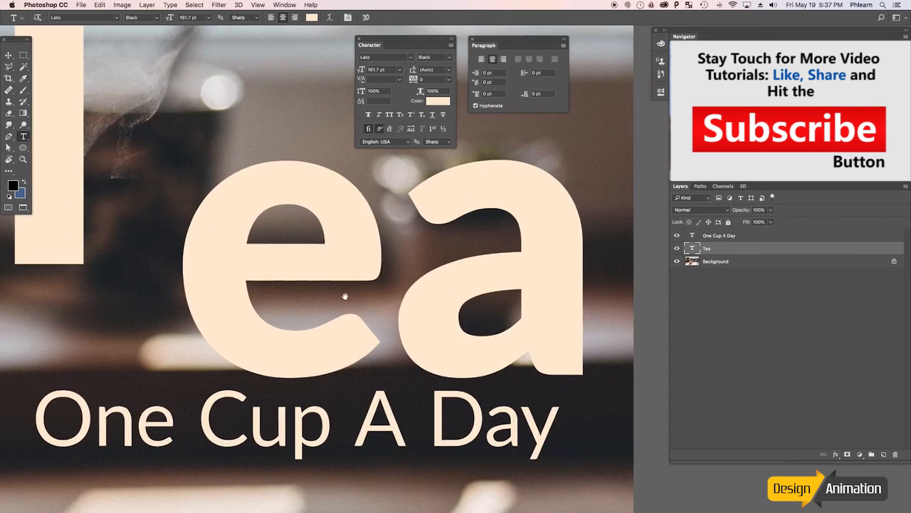
drag(345, 296, 487, 286)
key(super+shift+alt+n)
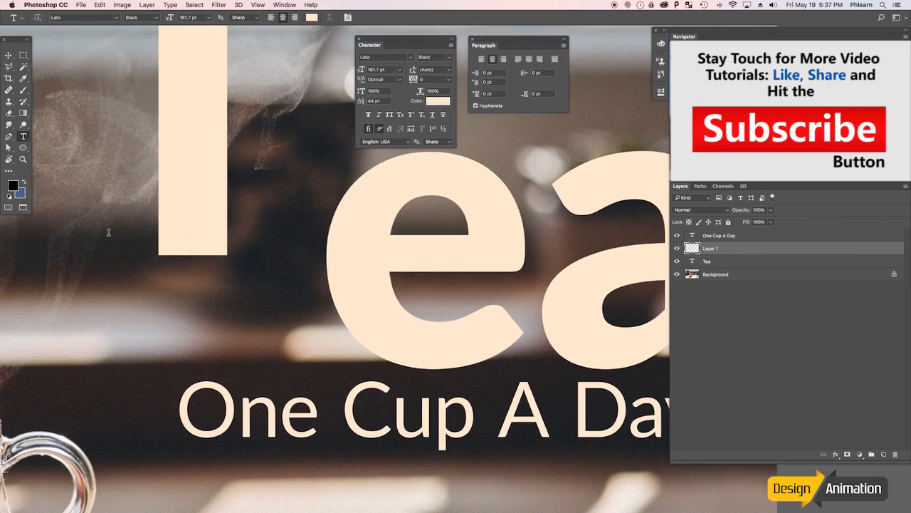
click(24, 54)
drag(160, 250, 228, 418)
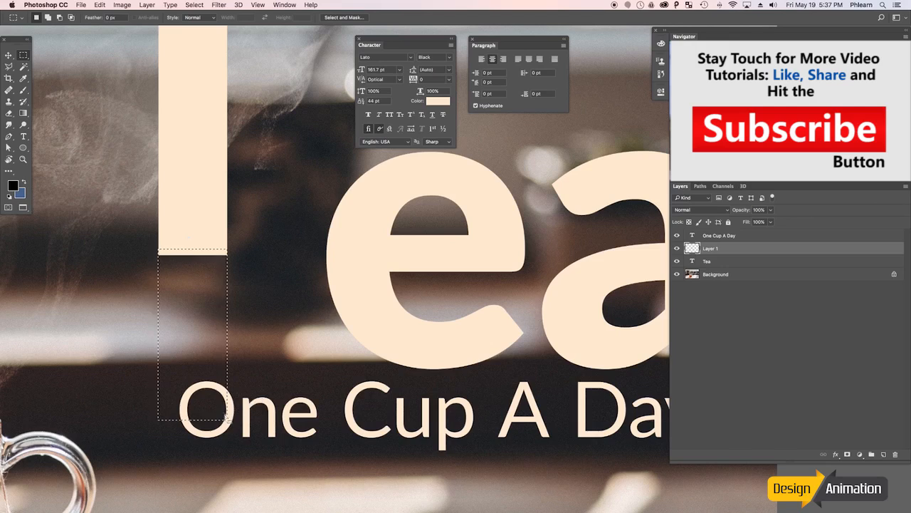
- Fill the selection with the title's sampled cream color and shorten the added stem to just above the tagline
key(b)
alt+click(180, 170)
key(alt+BackSpace)
key(super+t)
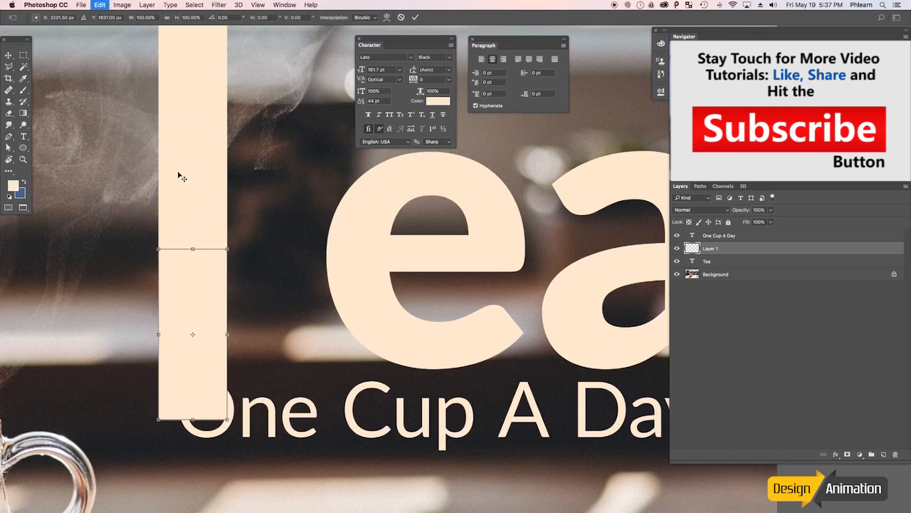
drag(192, 419, 203, 363)
key(Return)
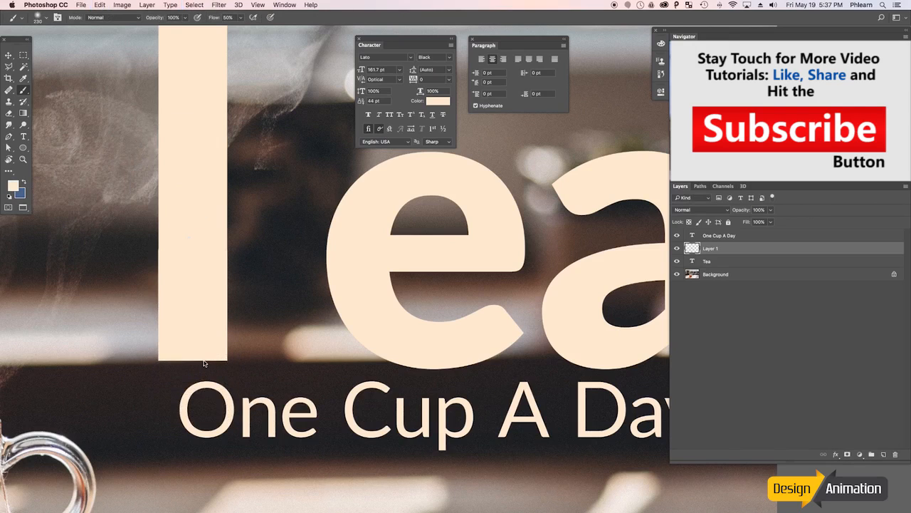
- Compare the T with and without the added stem by toggling the visibility of Layer 1
key(super+0)
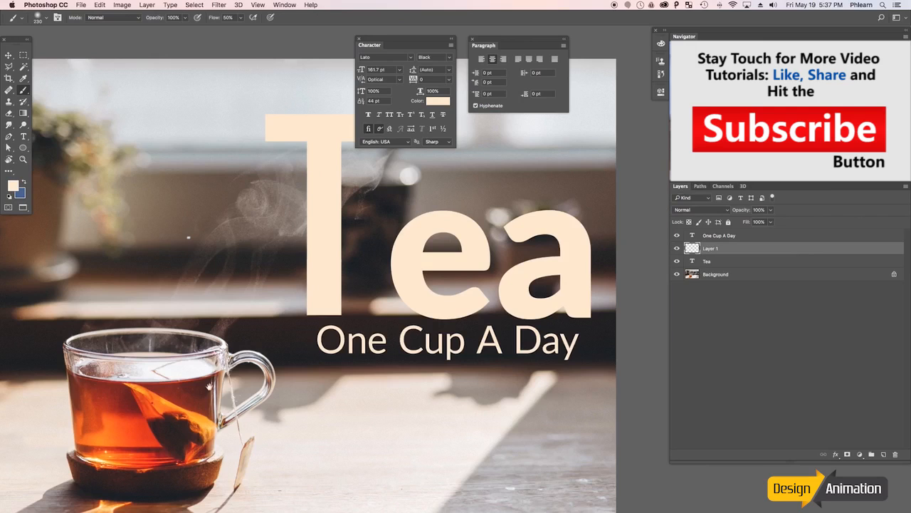
scroll(210, 385, right, 8)
scroll(209, 385, up, 2)
click(677, 248)
click(677, 249)
click(677, 248)
click(677, 249)
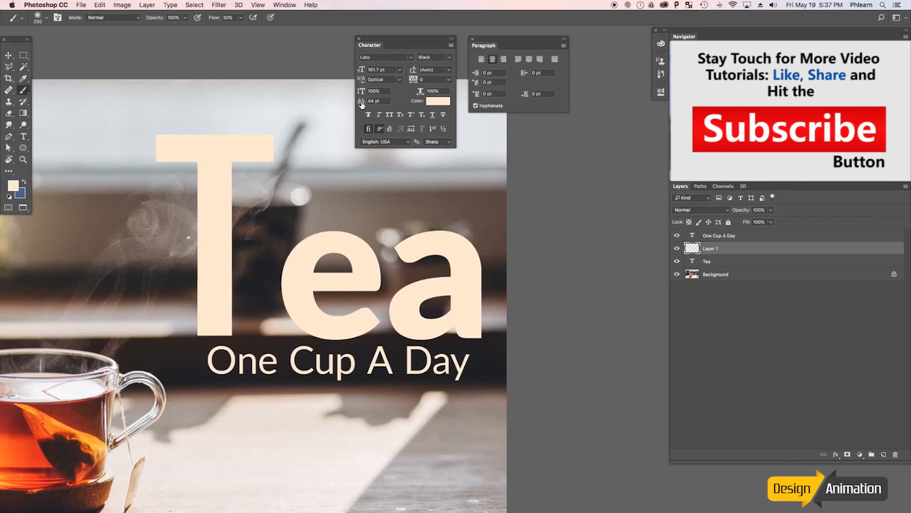
- Undo the stem extension and its layer, along with the T's baseline shift
key(alt+super+z)
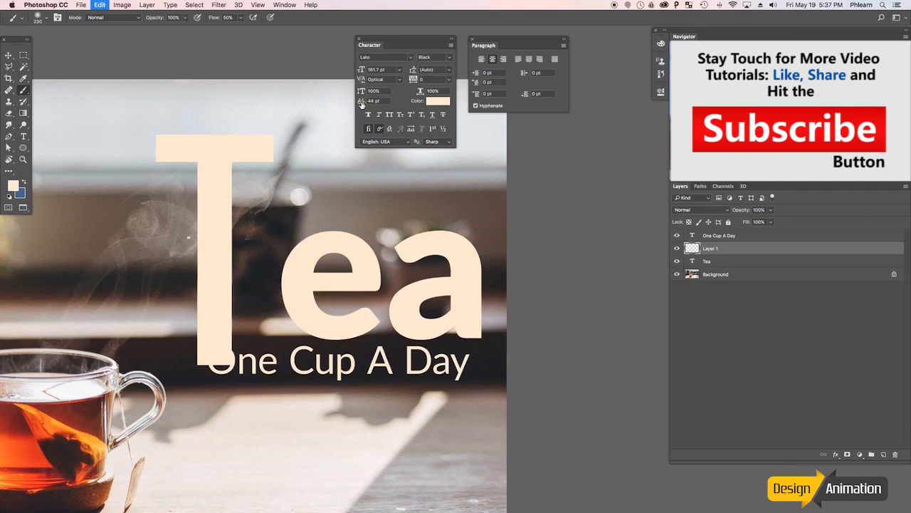
key(alt+super+z)
key(alt+super+z)
key(alt+super+z)
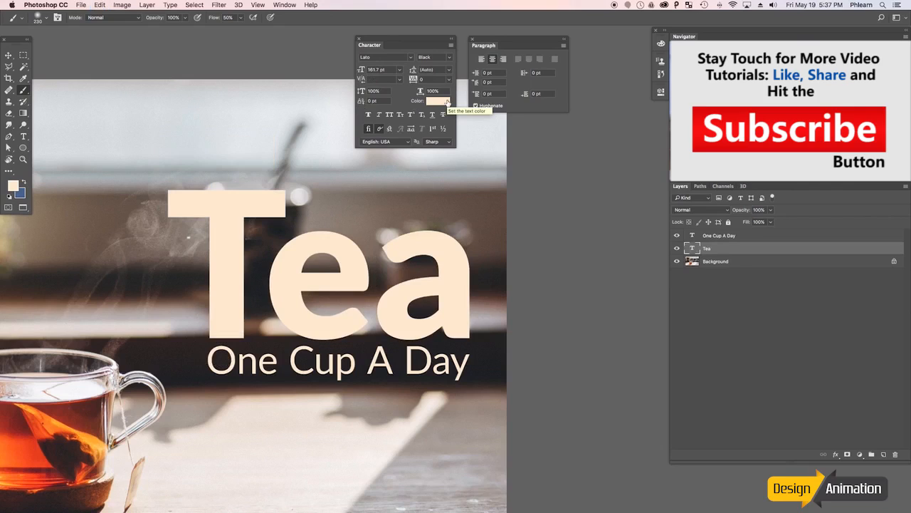
- Try Faux Bold on the Tea title and switch it back off
click(368, 114)
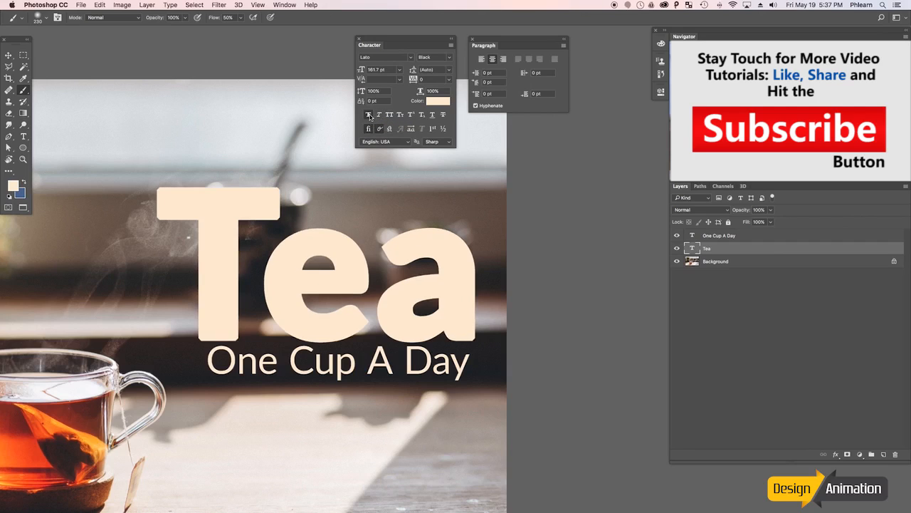
click(369, 114)
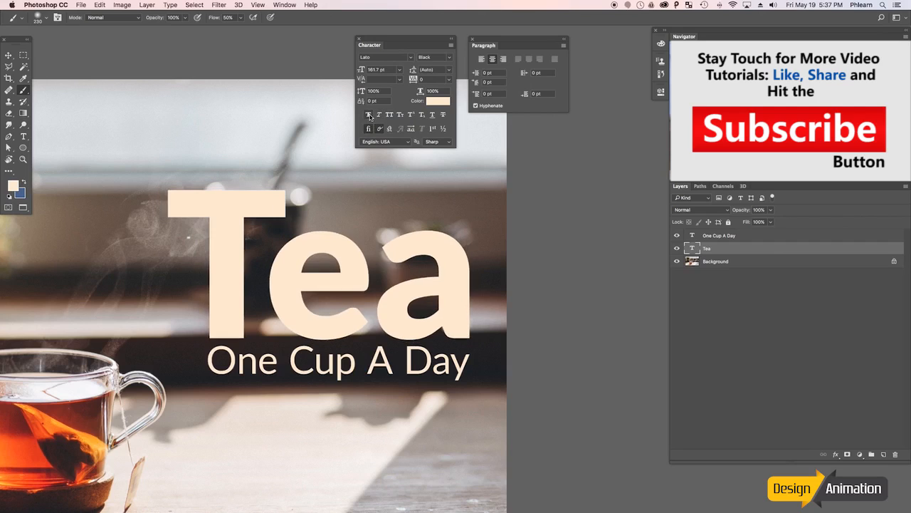
click(369, 114)
click(369, 115)
- Try the Bold font style on the Tea title, return it to Black, and toggle Faux Bold on and off for comparison
click(450, 58)
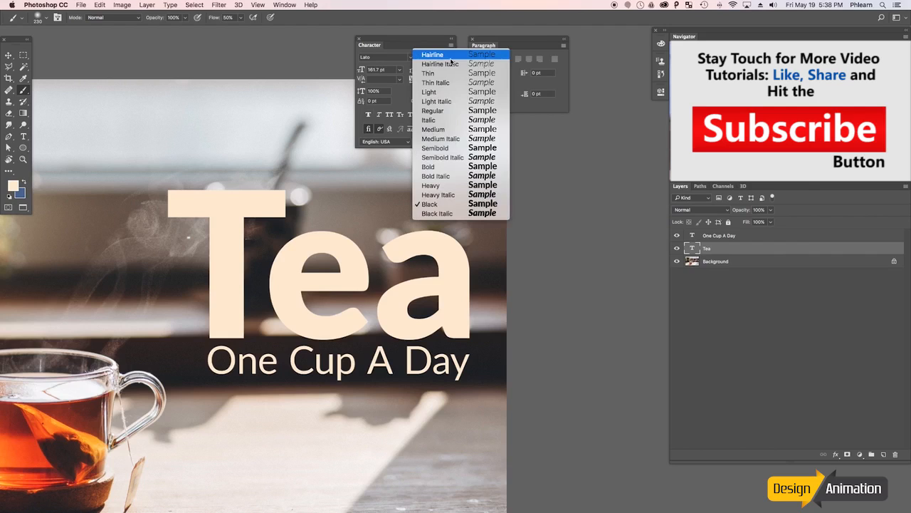
click(441, 167)
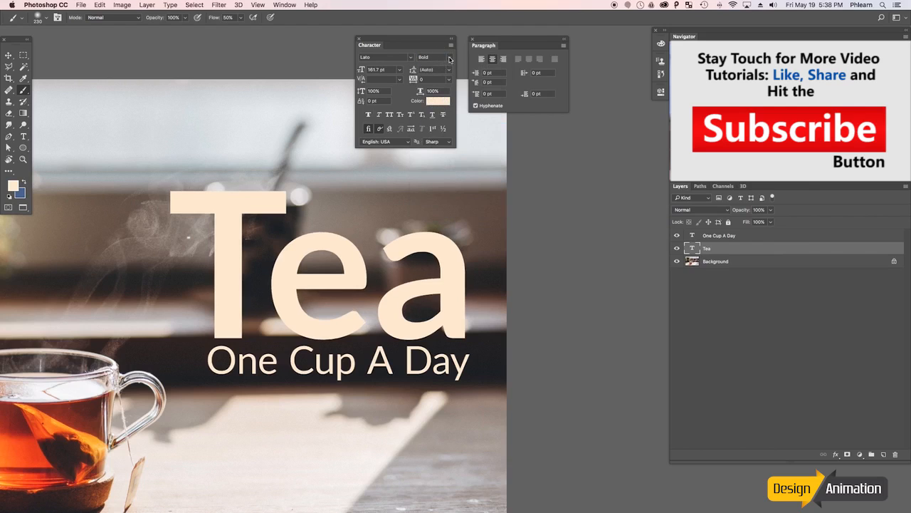
click(450, 59)
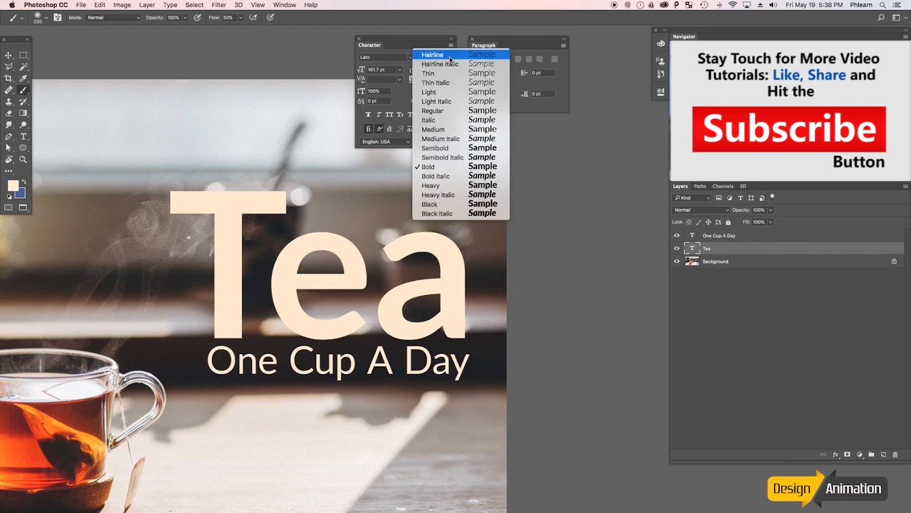
click(436, 205)
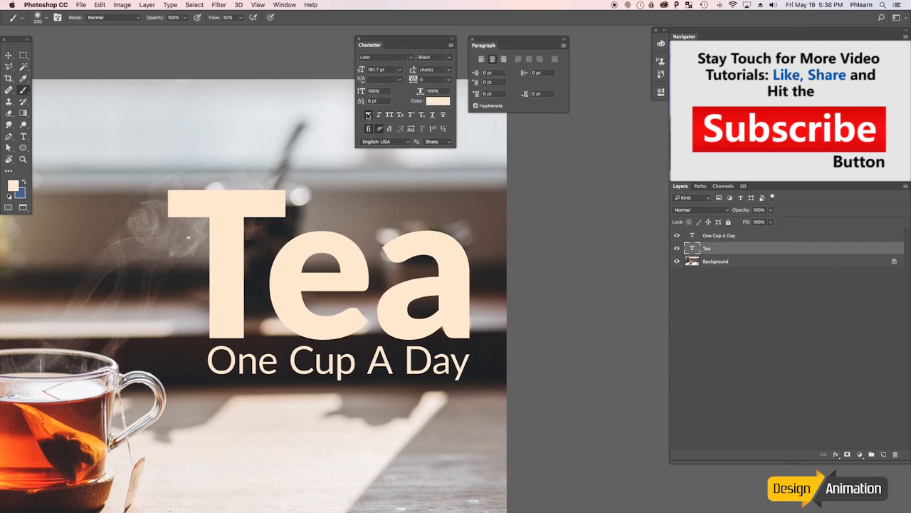
click(367, 116)
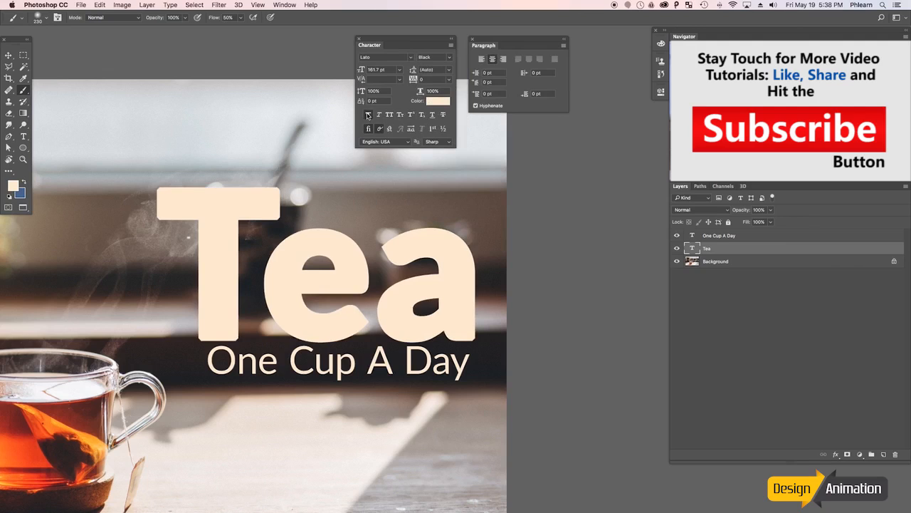
click(367, 116)
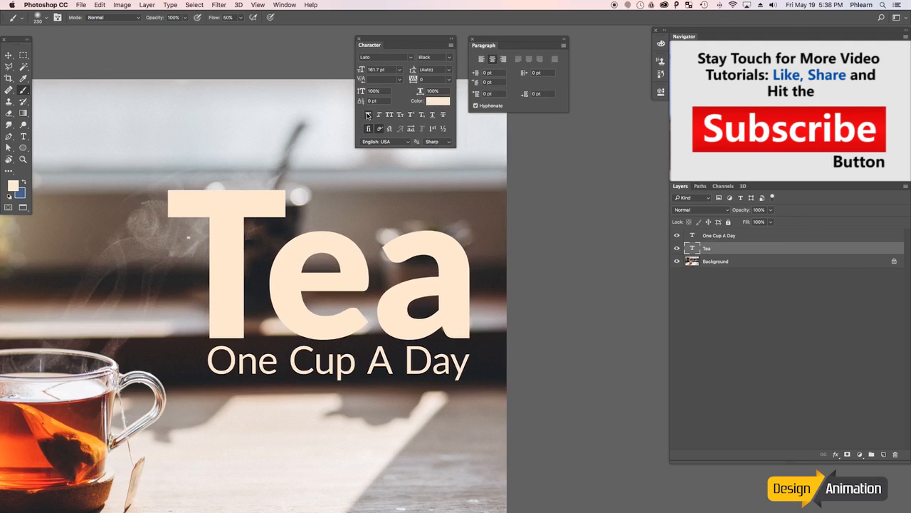
- Set the Tea title's font style to Bold
click(449, 57)
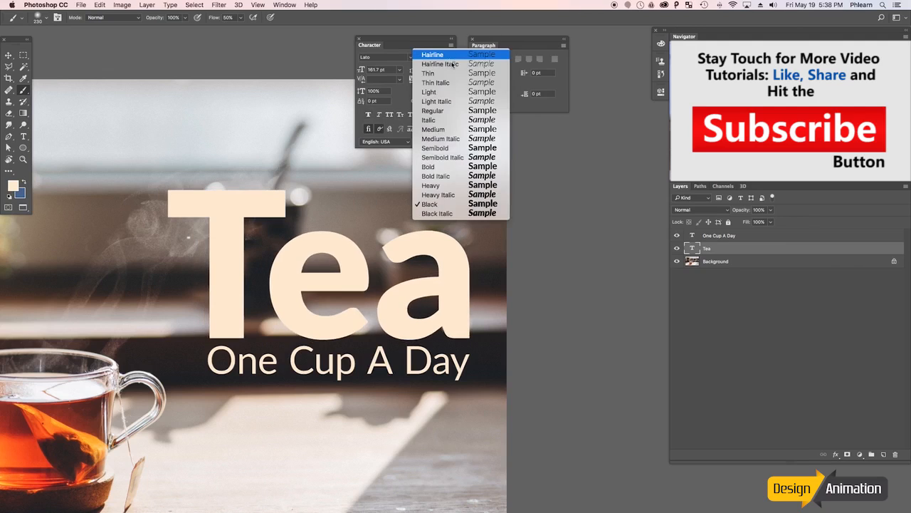
click(398, 42)
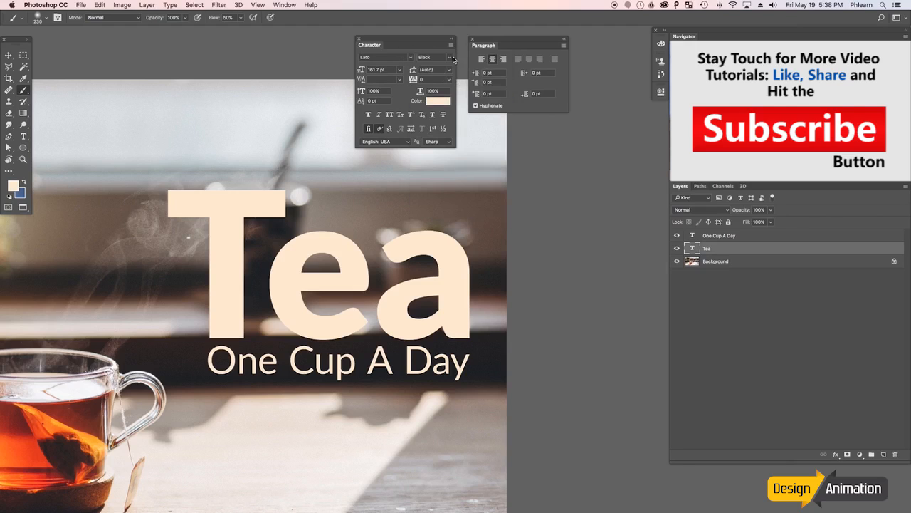
click(451, 58)
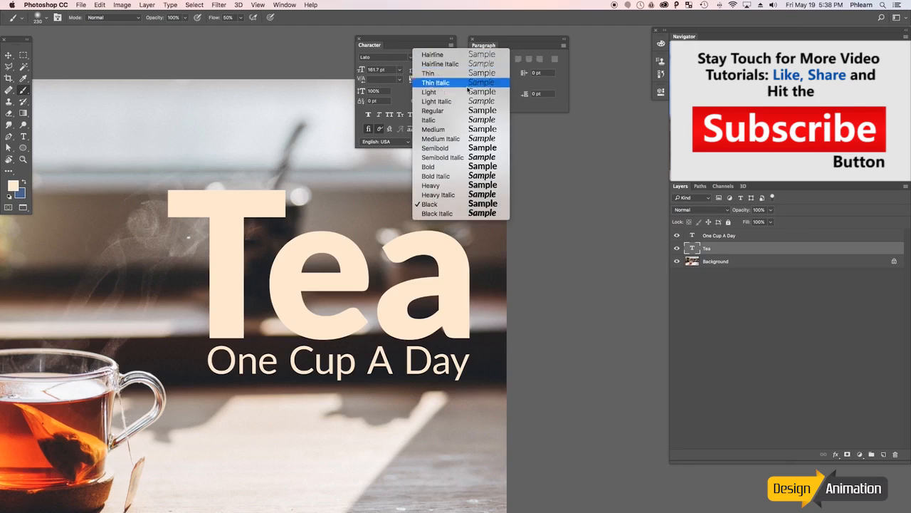
click(447, 166)
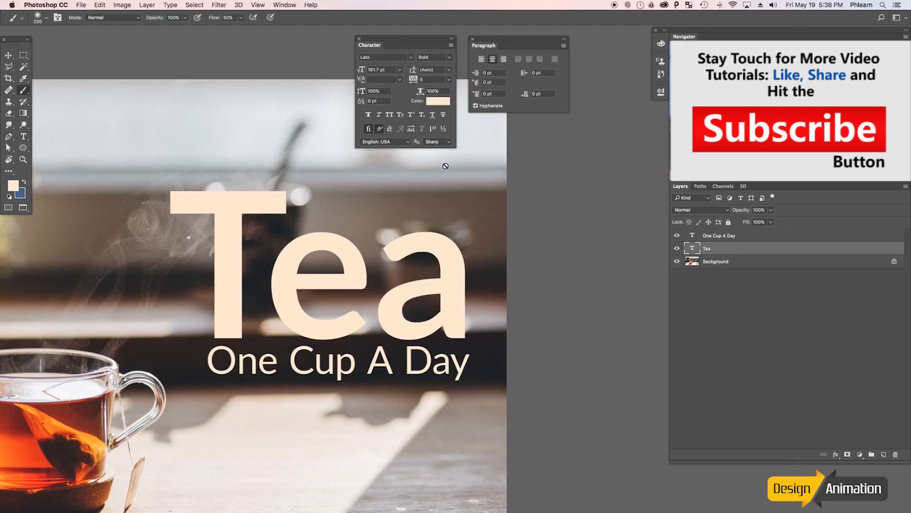
- Try Faux Italic on the Tea title and switch it back off
click(450, 59)
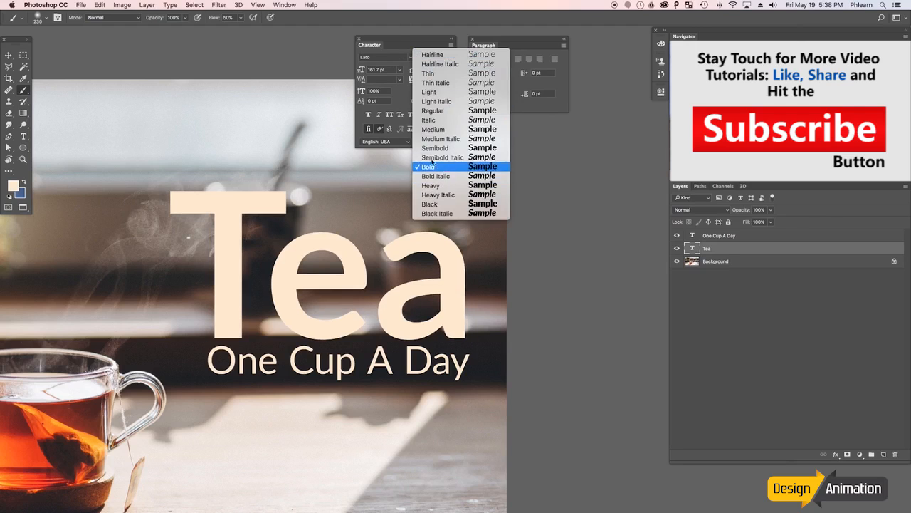
click(379, 113)
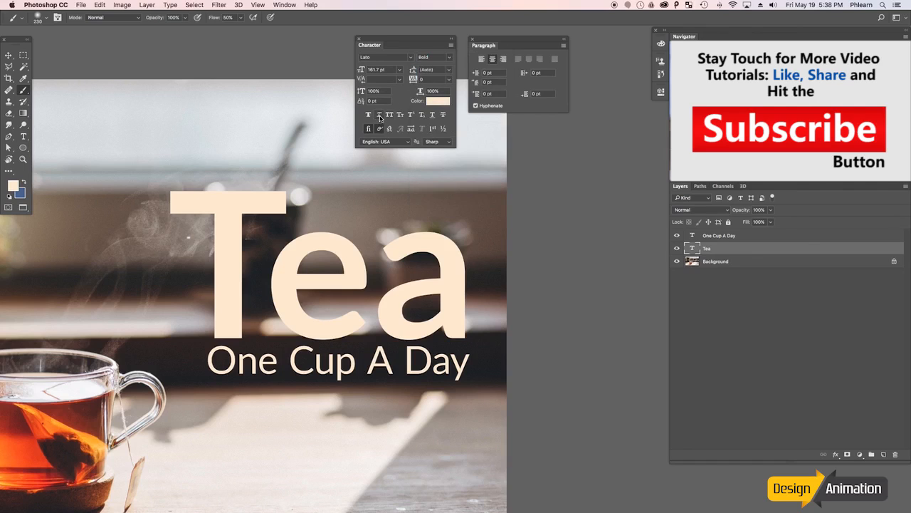
click(379, 115)
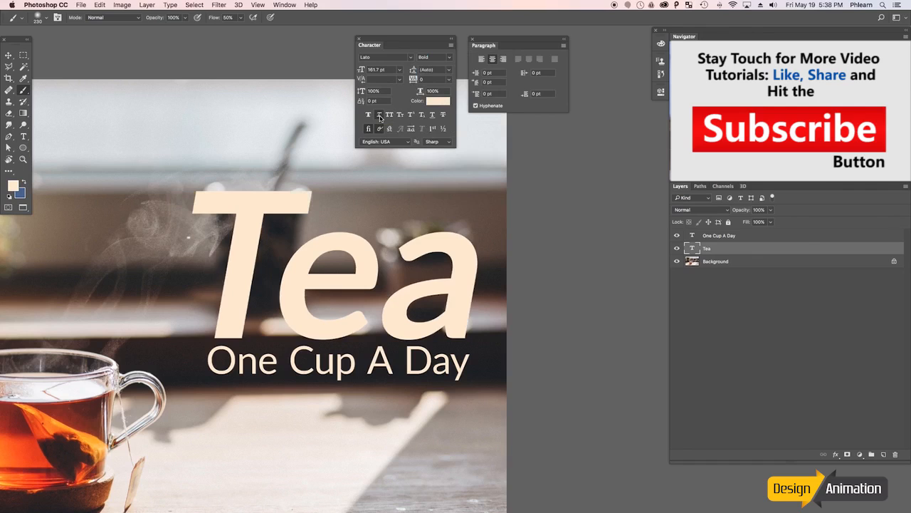
click(380, 116)
click(379, 116)
click(379, 116)
- Try the Bold Italic font style on the Tea title and return it to Bold
click(449, 57)
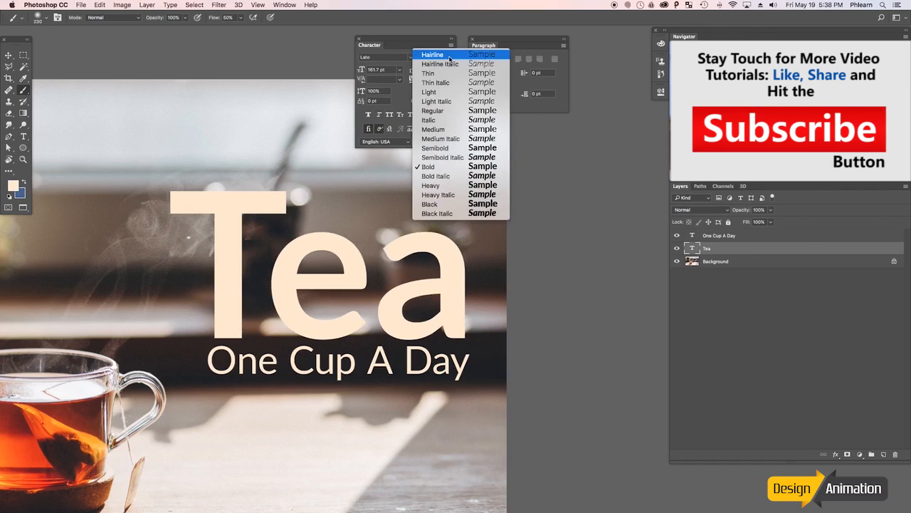
click(450, 177)
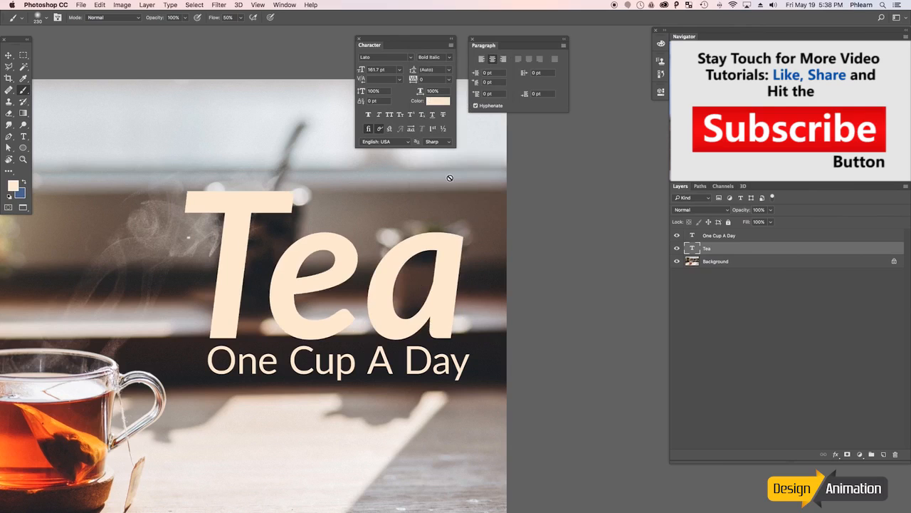
click(452, 58)
click(448, 166)
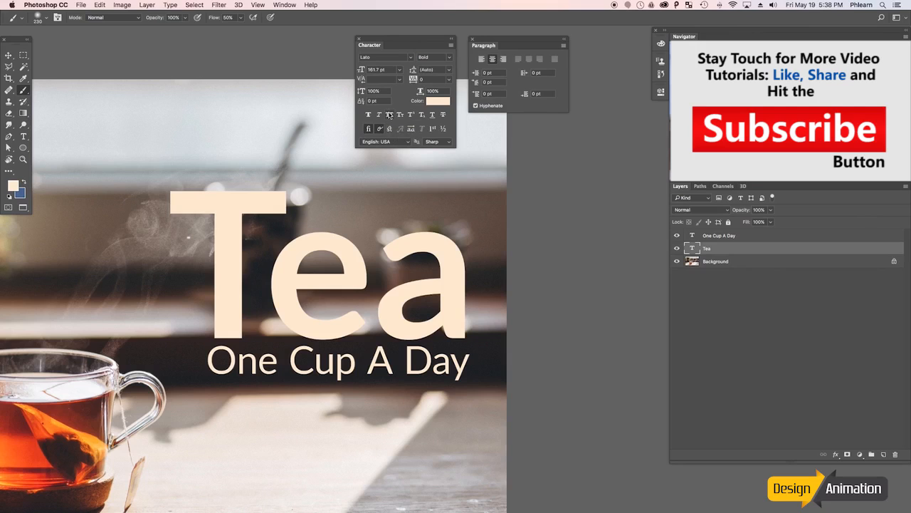
- Preview All Caps, Small Caps and Superscript on the Tea title, switching each one back off
click(389, 116)
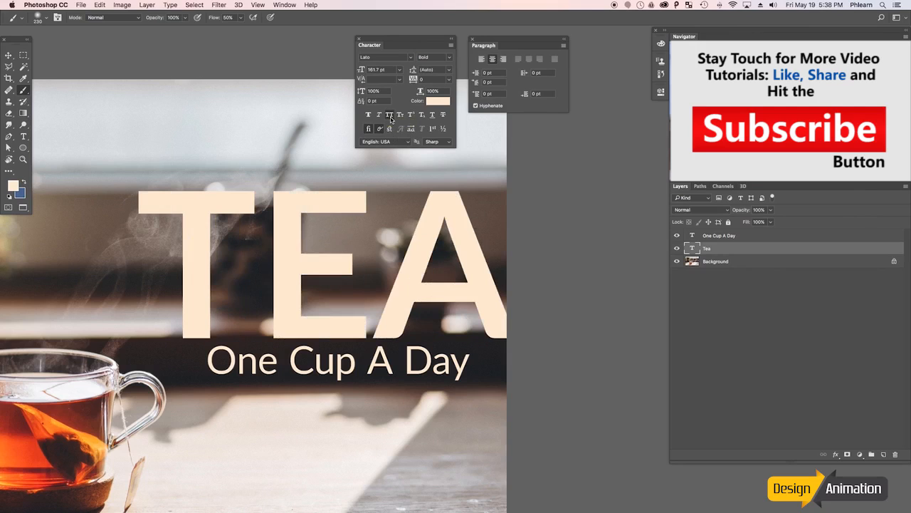
click(390, 116)
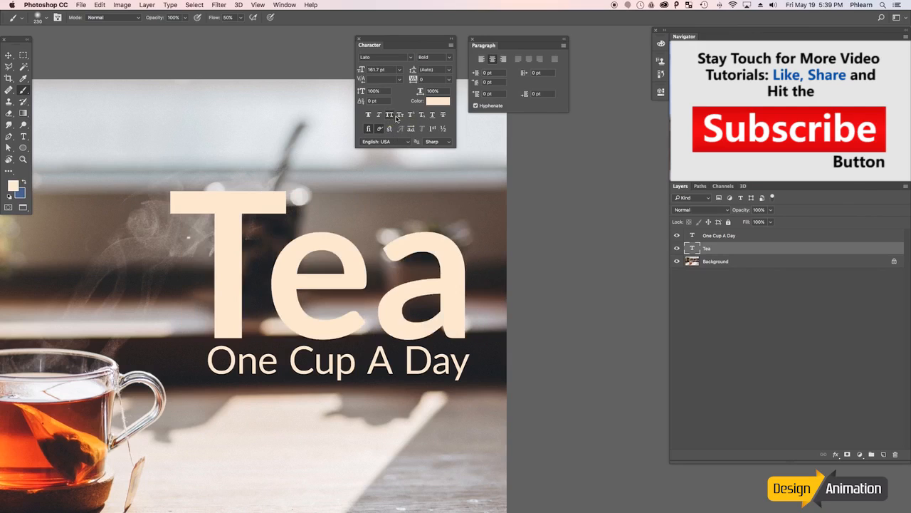
click(399, 116)
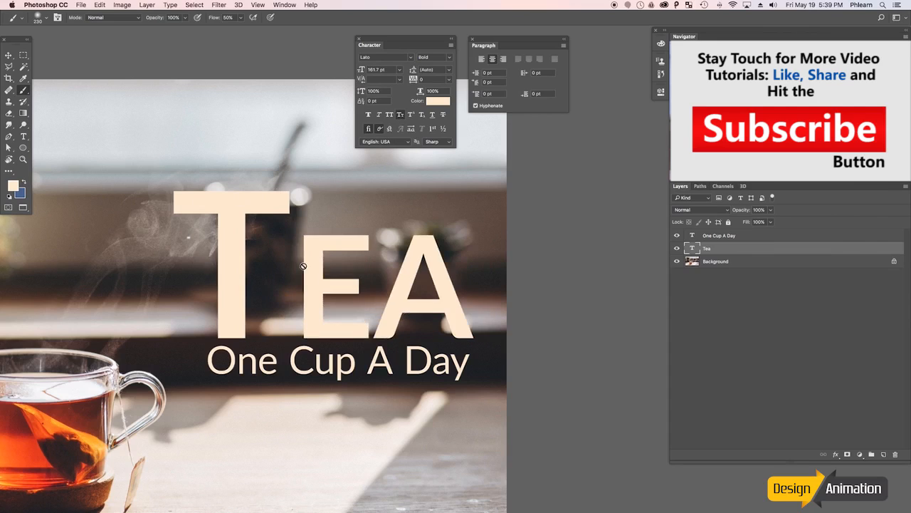
click(402, 118)
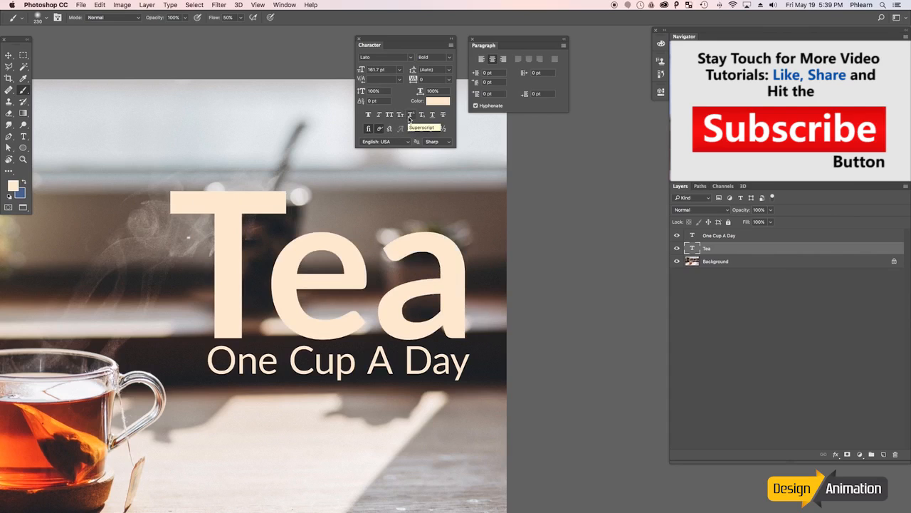
click(410, 116)
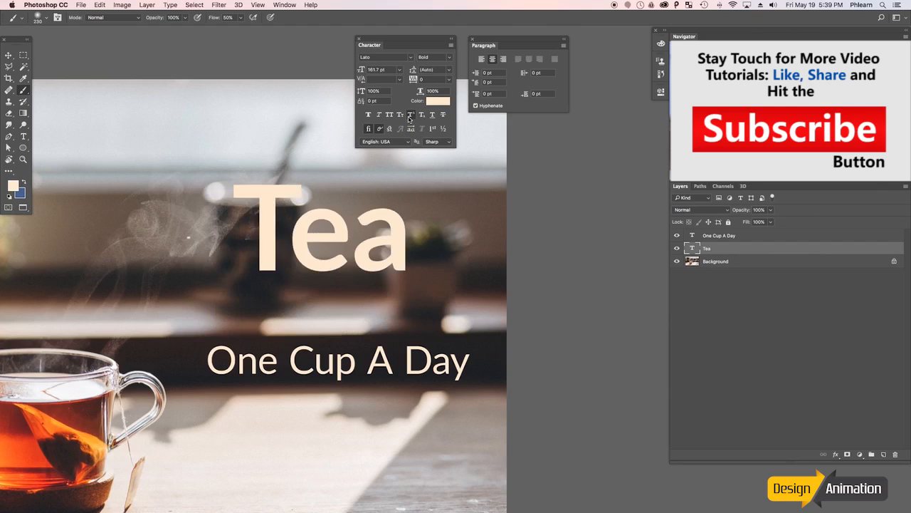
click(410, 116)
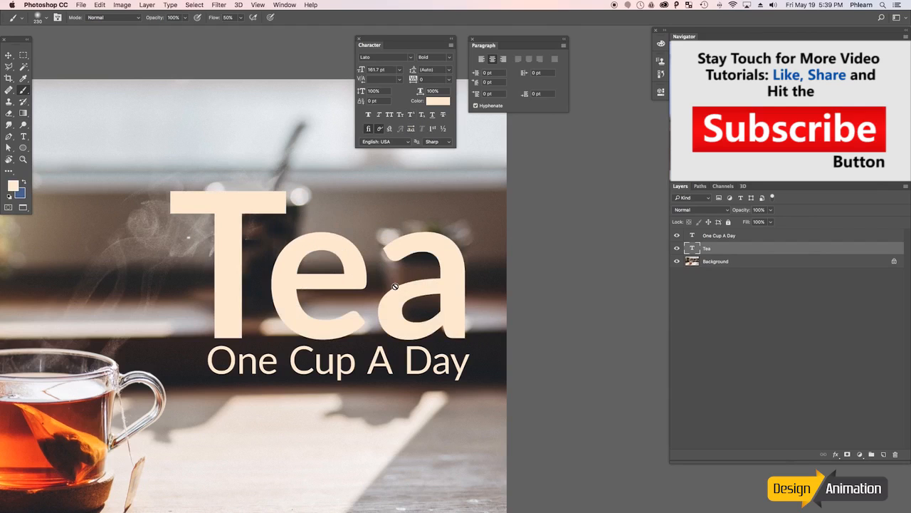
- Preview Superscript and Subscript on the letter "a" of the Tea title, switching each one back off
key(t)
drag(385, 298, 454, 295)
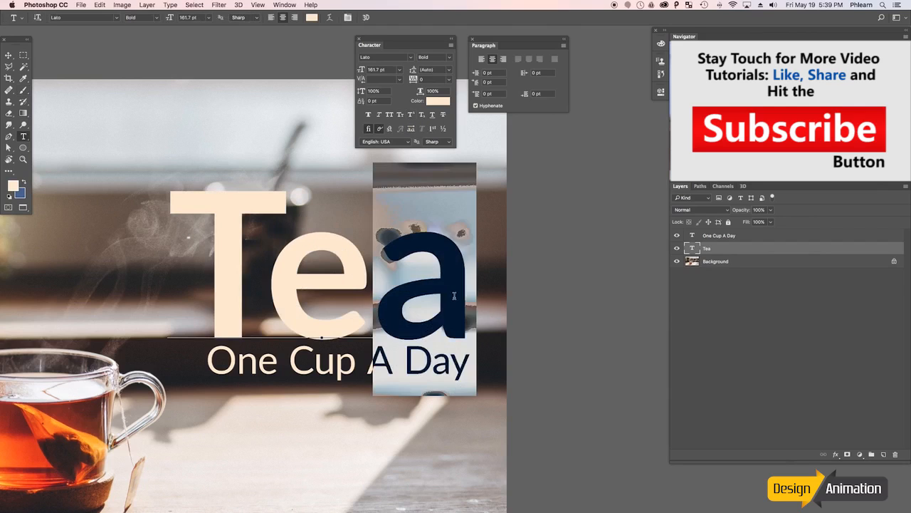
click(410, 115)
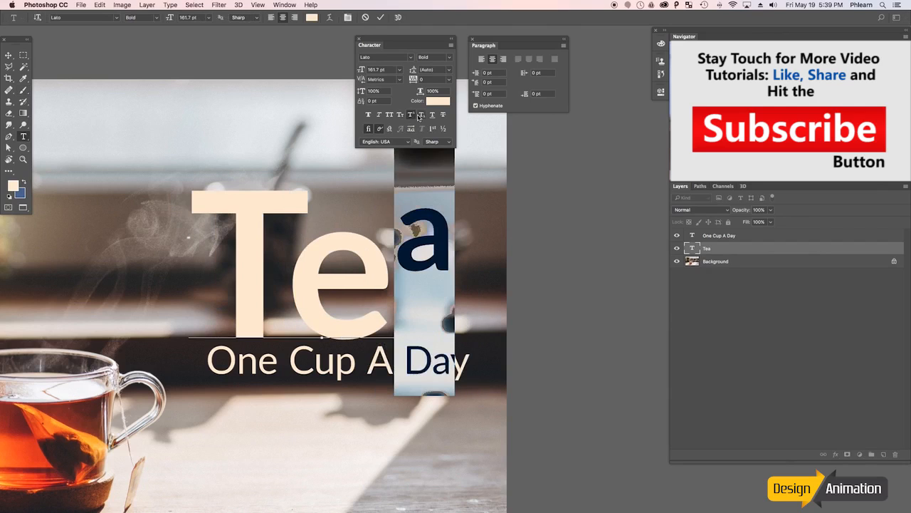
click(421, 115)
click(411, 115)
click(410, 115)
click(421, 115)
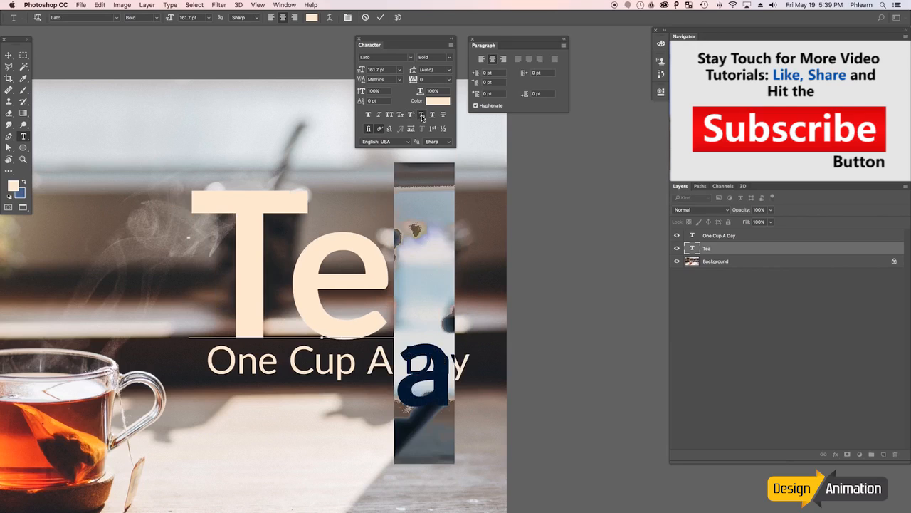
click(421, 116)
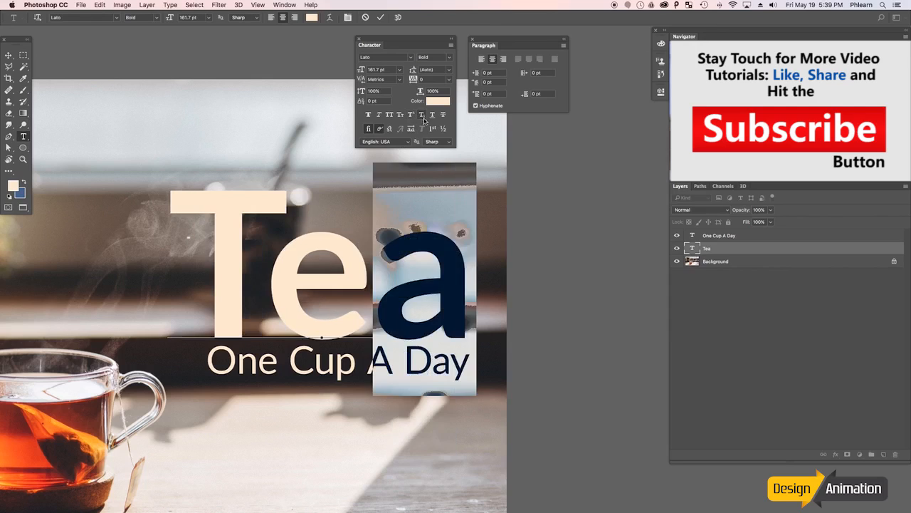
key(super+Return)
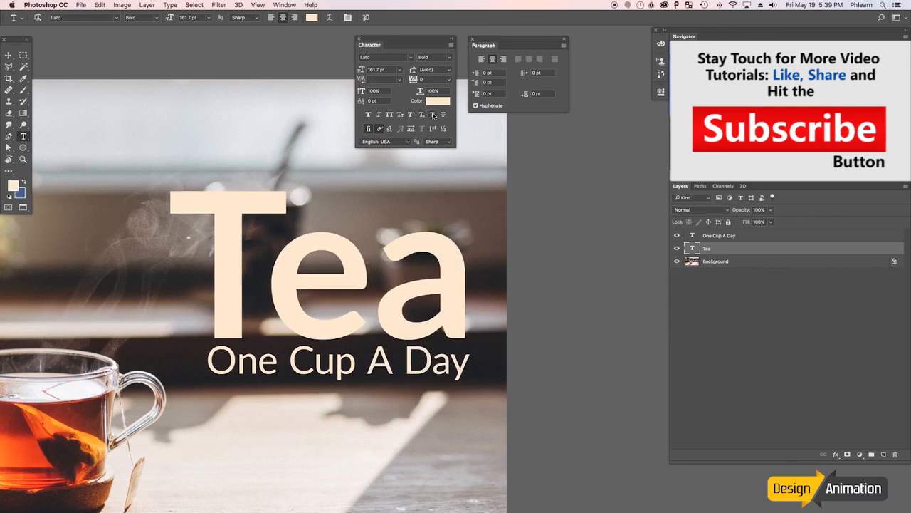
- Try Underline and Strikethrough on the Tea title, toggling the tagline's visibility during Underline, and switch both styles back off
click(432, 115)
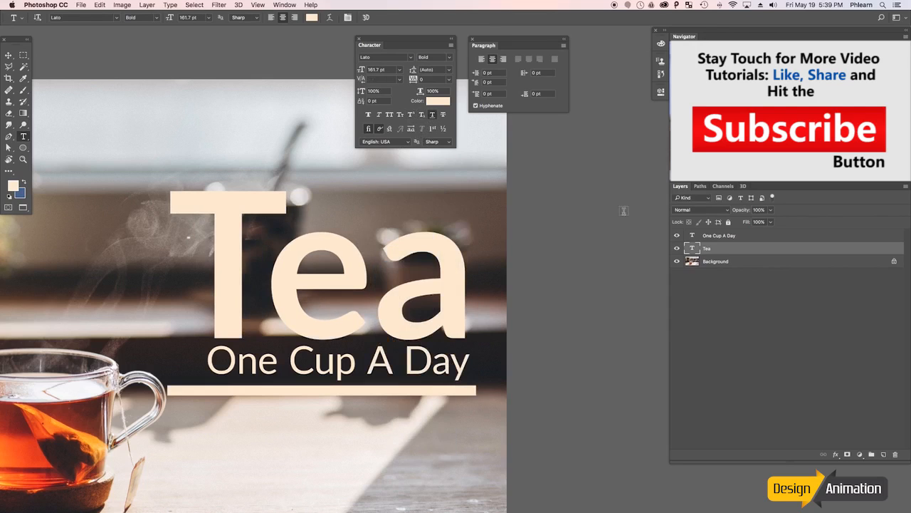
click(677, 236)
click(677, 235)
click(432, 114)
click(442, 115)
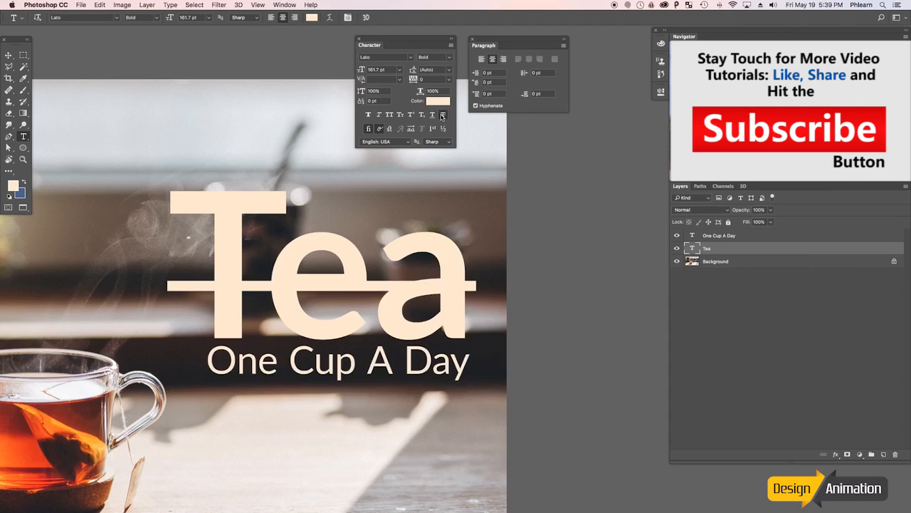
click(442, 115)
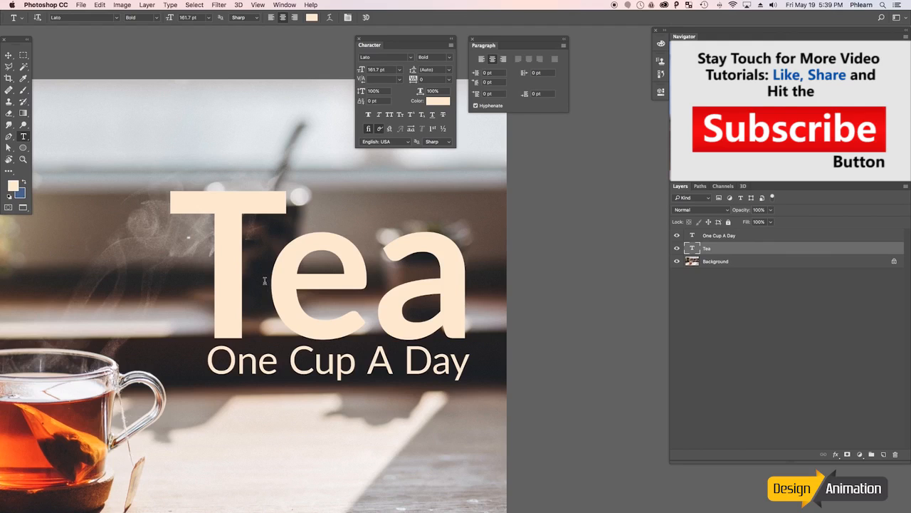
- Try Crisp and None anti-aliasing on the Tea title and examine the letter edges up close
click(441, 142)
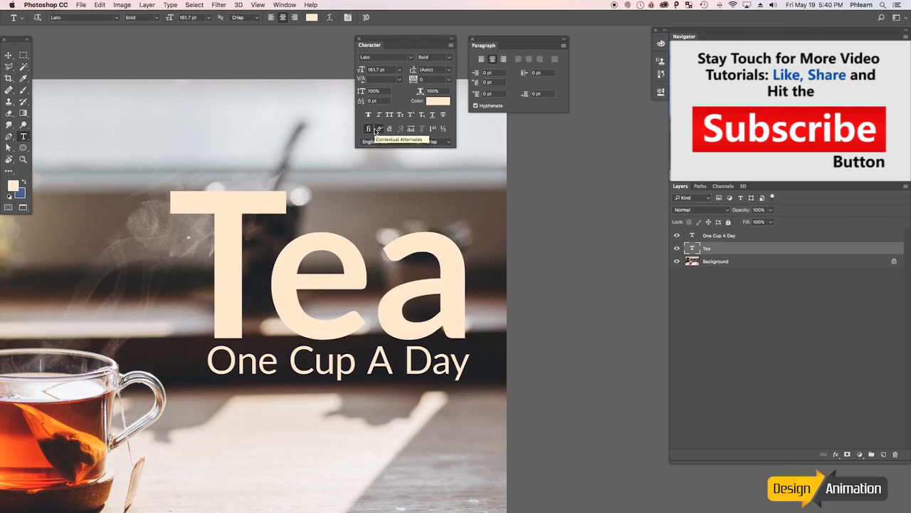
key(super+plus)
key(super+plus)
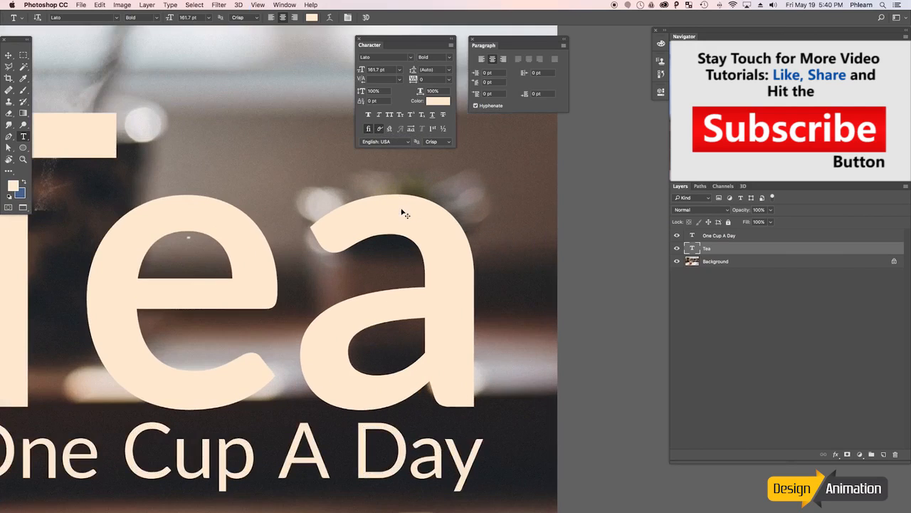
drag(381, 397, 482, 364)
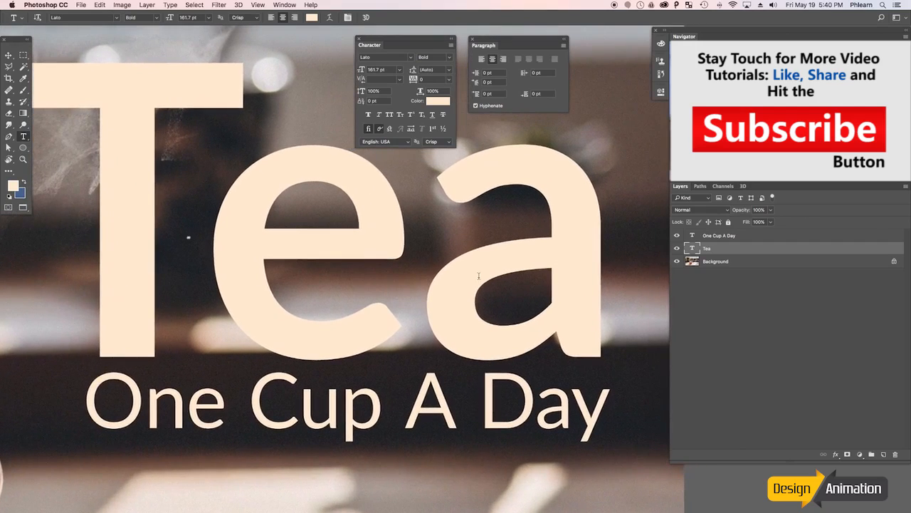
click(431, 142)
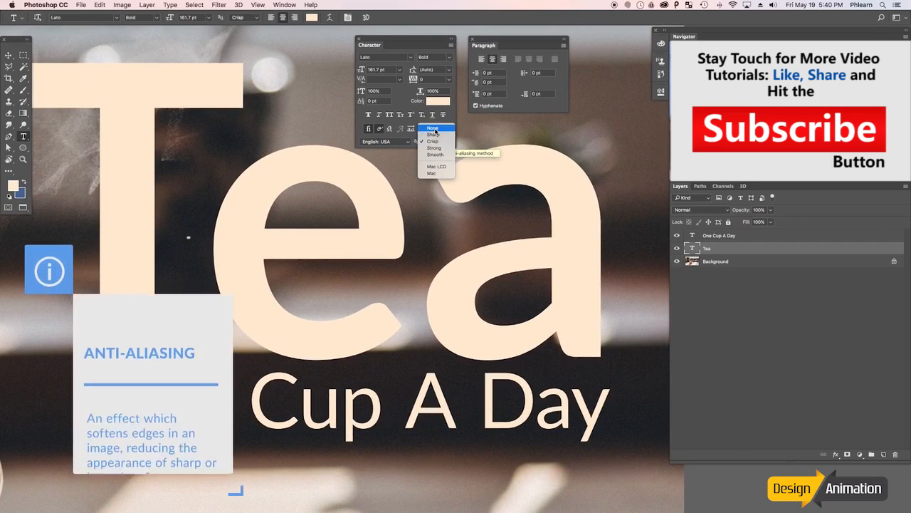
click(432, 128)
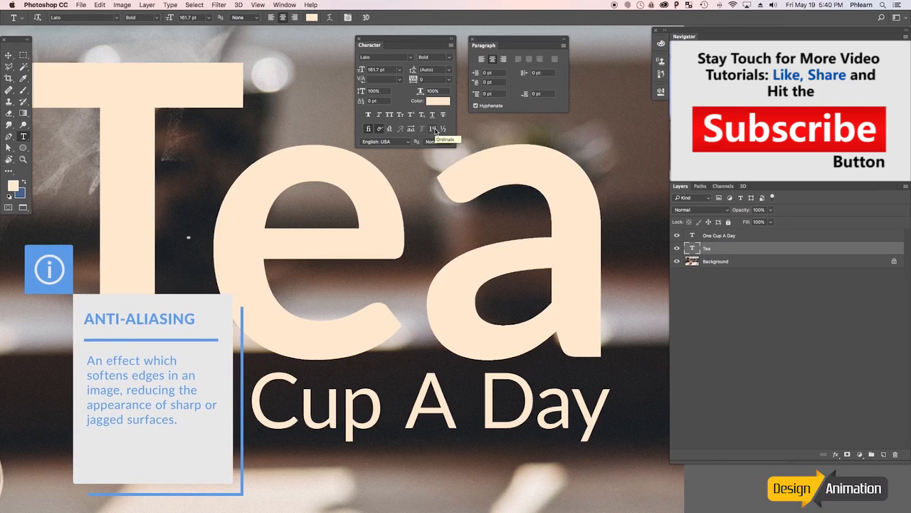
key(super+plus)
key(super+plus)
key(super+plus)
drag(260, 236, 547, 415)
drag(475, 331, 400, 287)
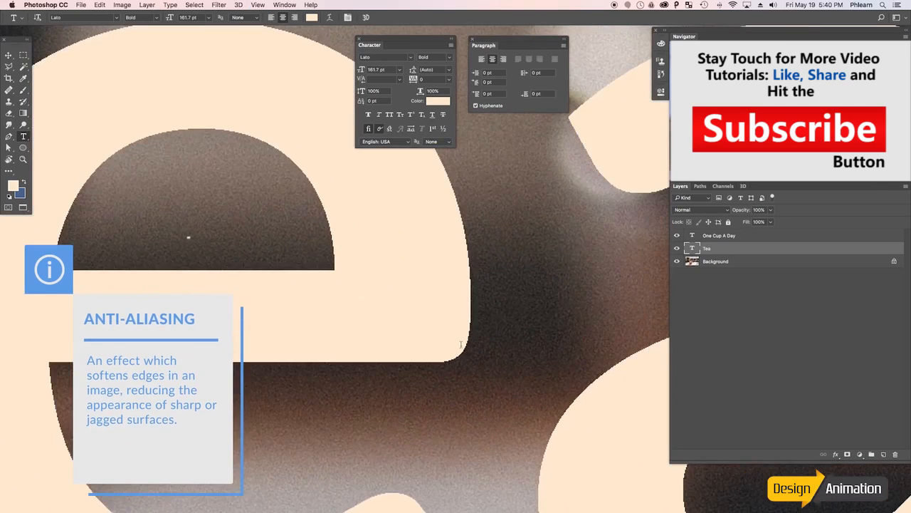
- Compare Crisp and Smooth anti-aliasing on the Tea title and leave it set to Crisp
click(432, 141)
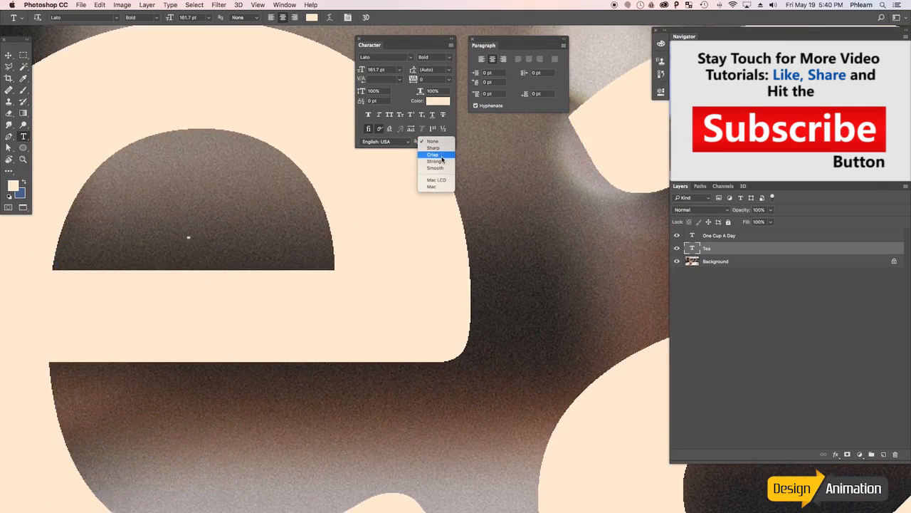
click(442, 156)
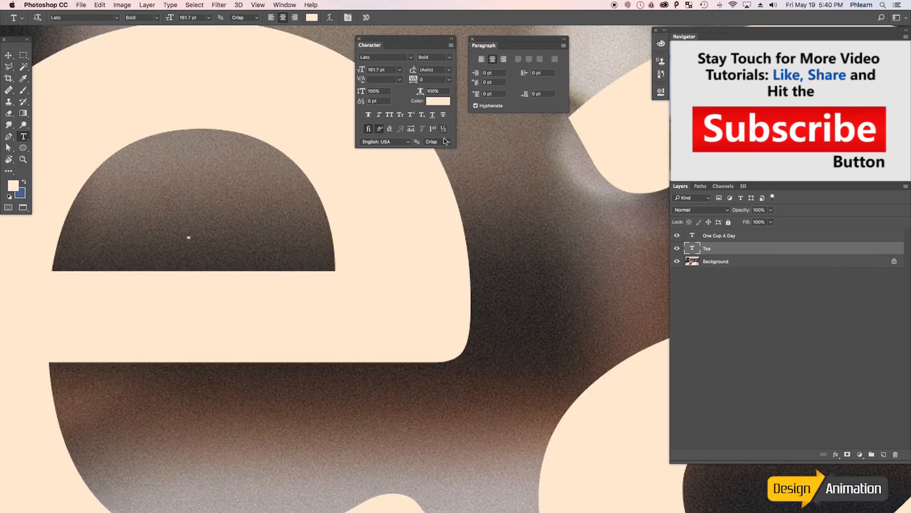
click(443, 144)
click(445, 153)
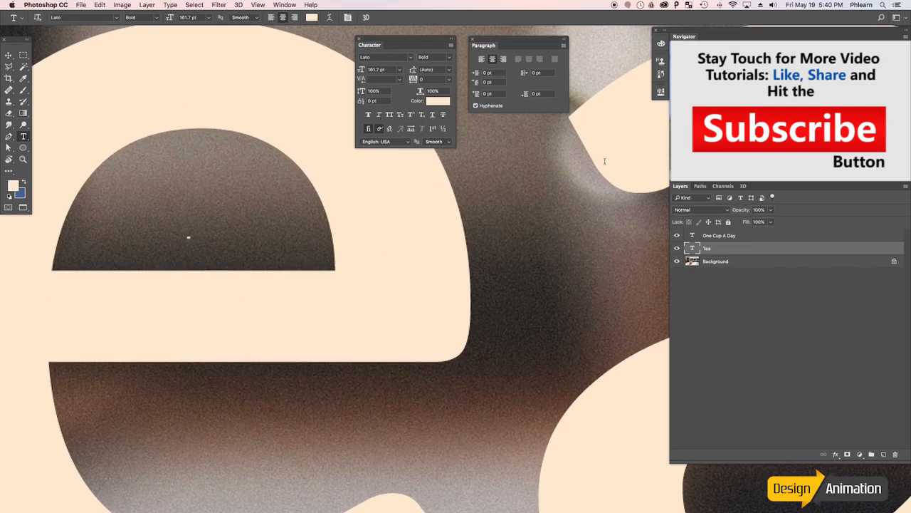
click(432, 143)
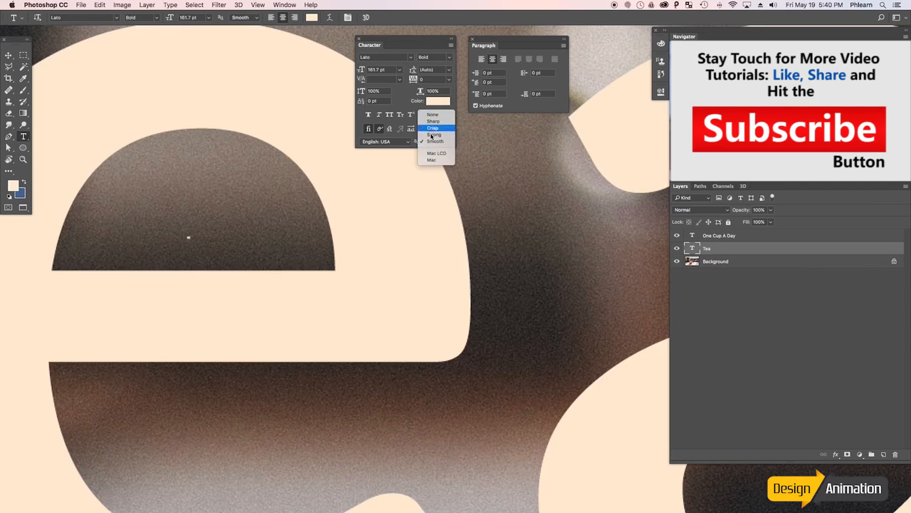
click(433, 128)
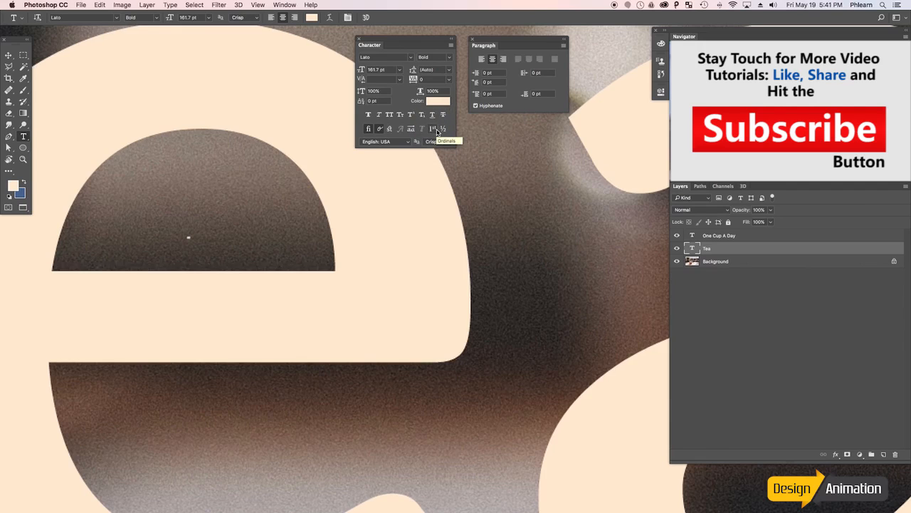
key(super+minus)
key(super+minus)
key(super+minus)
key(super+minus)
key(super+minus)
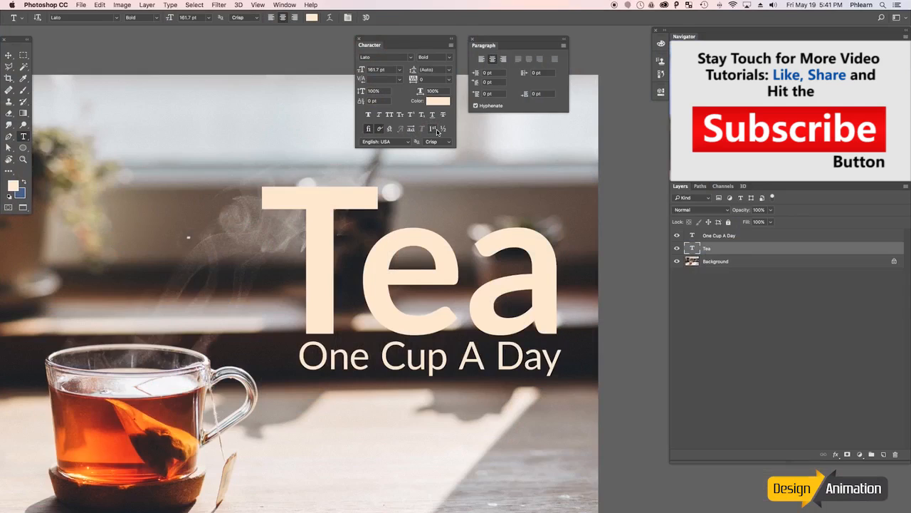
key(super+minus)
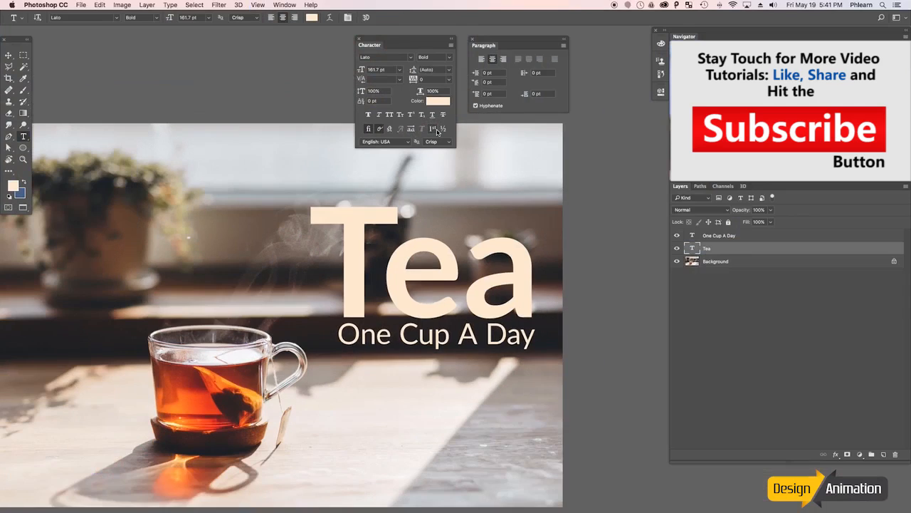
drag(434, 377, 400, 337)
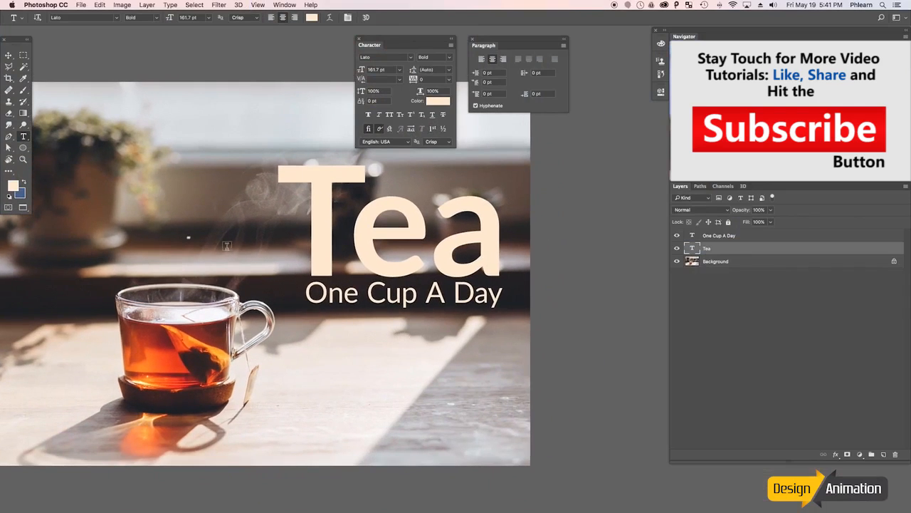
click(25, 137)
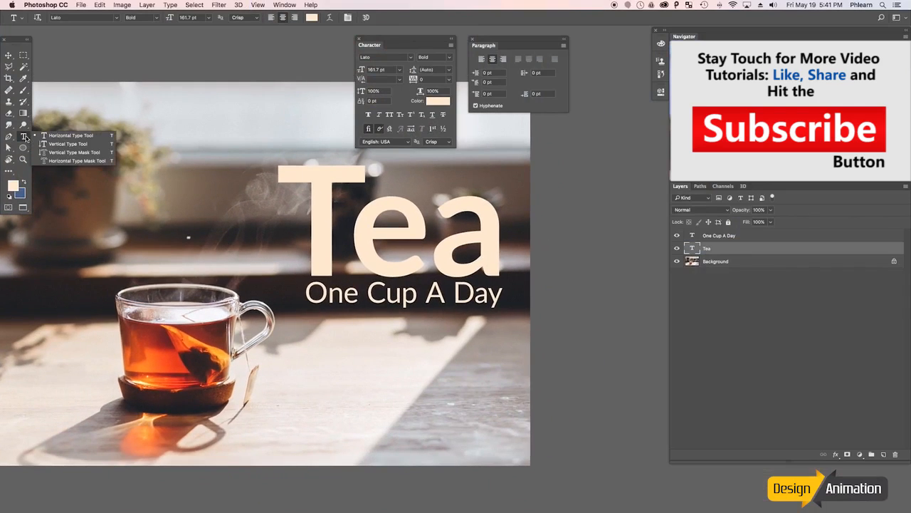
click(53, 136)
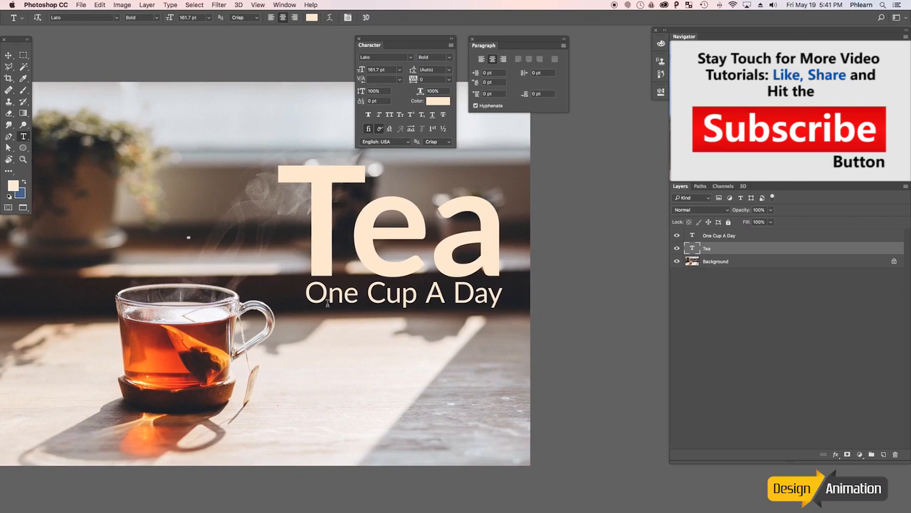
drag(307, 313, 315, 332)
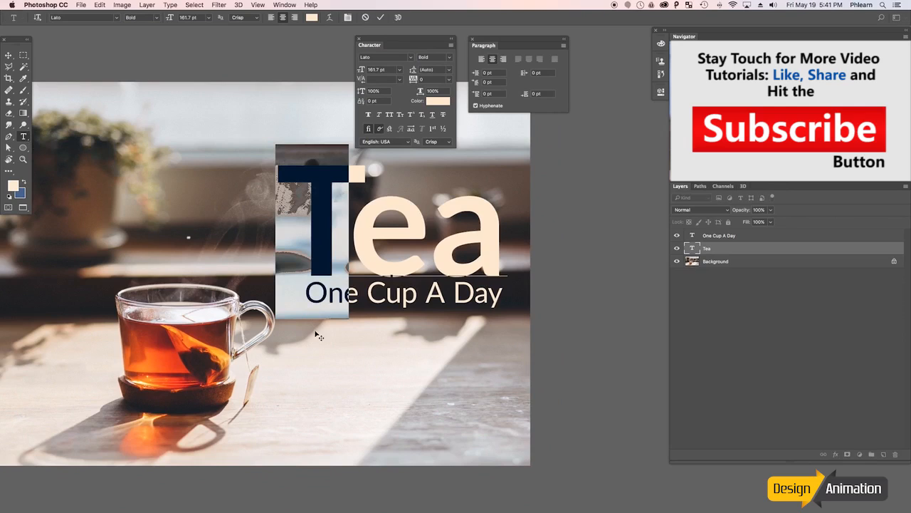
key(super+Return)
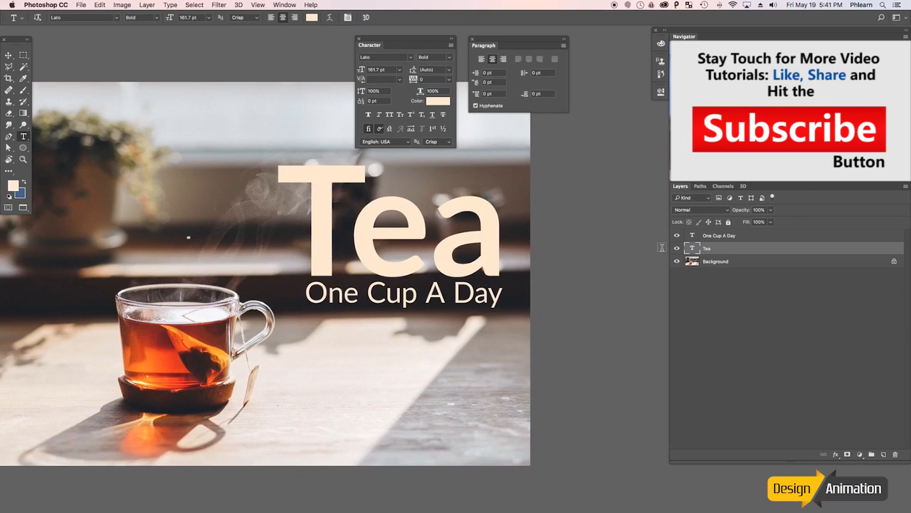
- Hide the Tea and One Cup A Day layers and draw a paragraph text box about 1641 by 1132 px on the table beside the cup
drag(676, 235, 677, 250)
drag(328, 309, 509, 433)
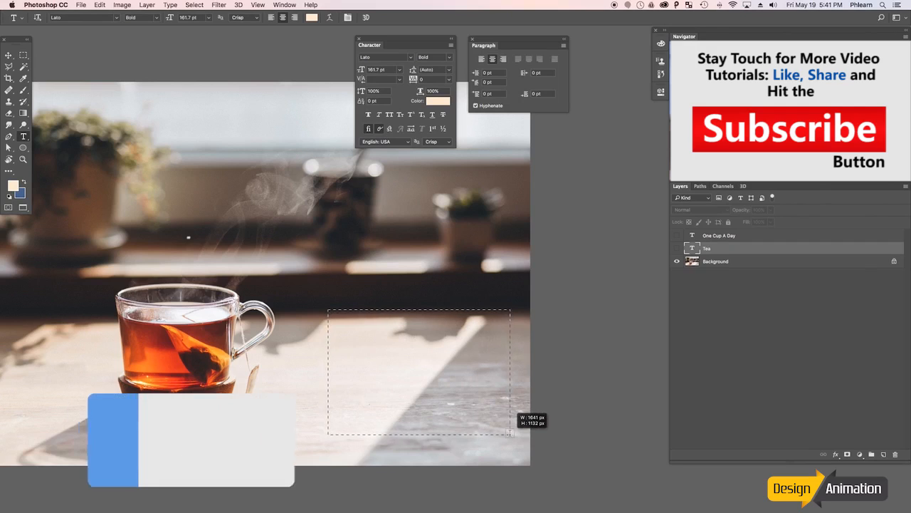
drag(510, 432, 510, 433)
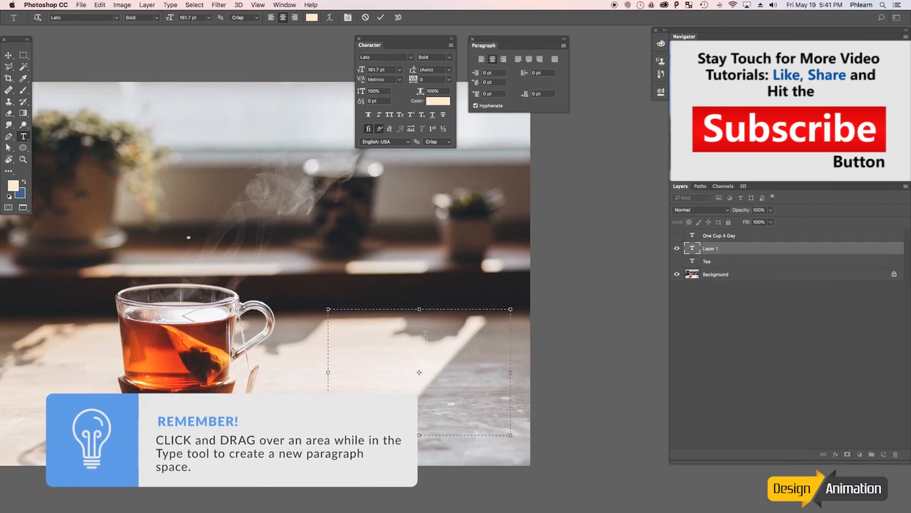
- Fill the paragraph box with Lorem Ipsum placeholder text and set its font size to 18 pt
click(171, 5)
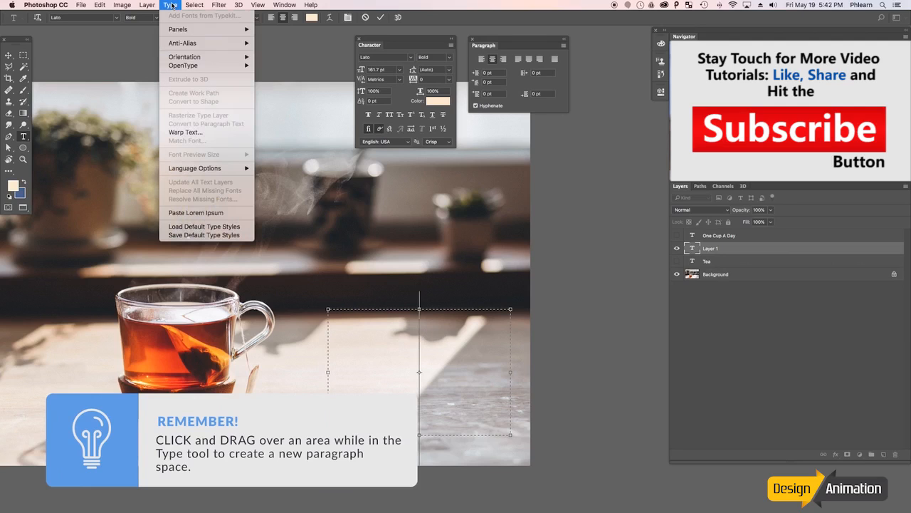
click(196, 213)
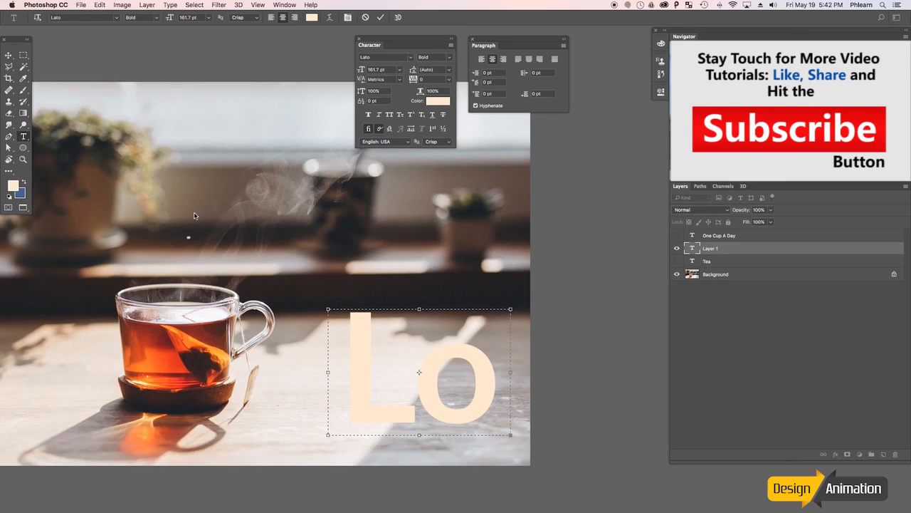
drag(361, 70, 317, 77)
click(715, 249)
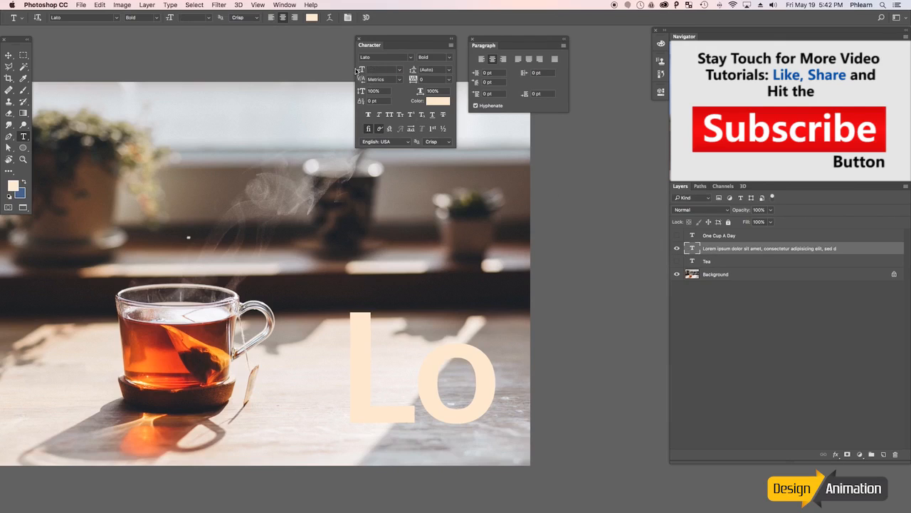
click(400, 69)
click(389, 144)
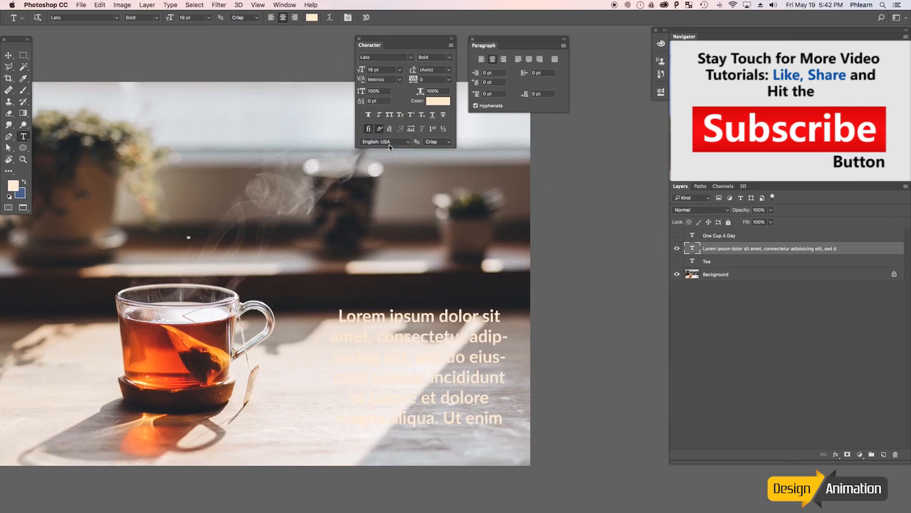
- Show the Tea and One Cup A Day layers again and move the Lorem ipsum layer beneath the Tea layer
click(677, 261)
click(677, 235)
drag(726, 253, 714, 274)
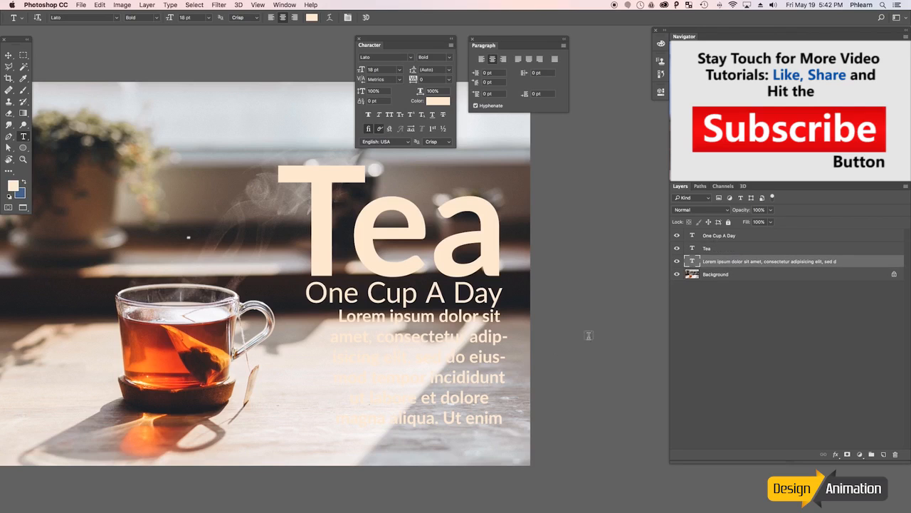
- Recolor the Lorem ipsum paragraph with a near-black tone sampled from the dark area of the photo
click(435, 102)
click(292, 286)
click(630, 272)
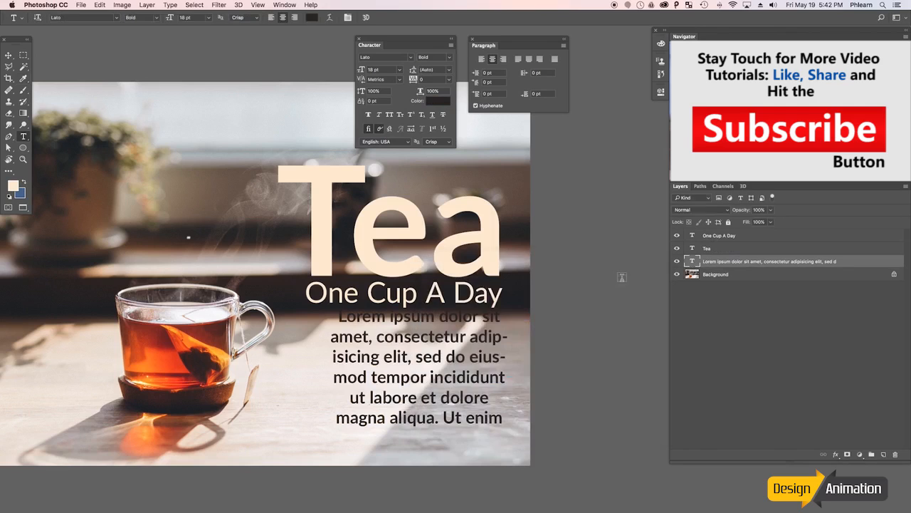
- Move the One Cup A Day, Tea and Lorem ipsum layers together slightly down and to the right over the photo
shift+click(726, 237)
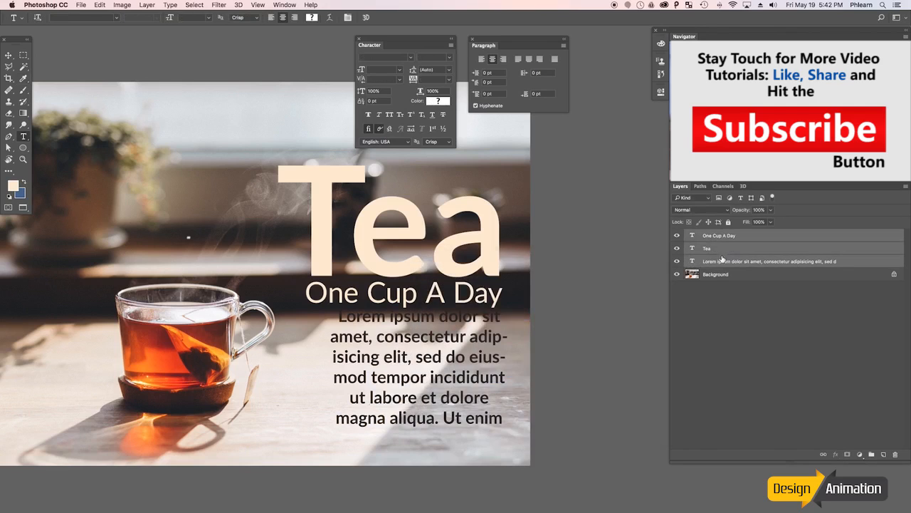
key(v)
mouse_move(415, 351)
mouse_down()
mouse_move(416, 368)
mouse_move(424, 362)
mouse_up()
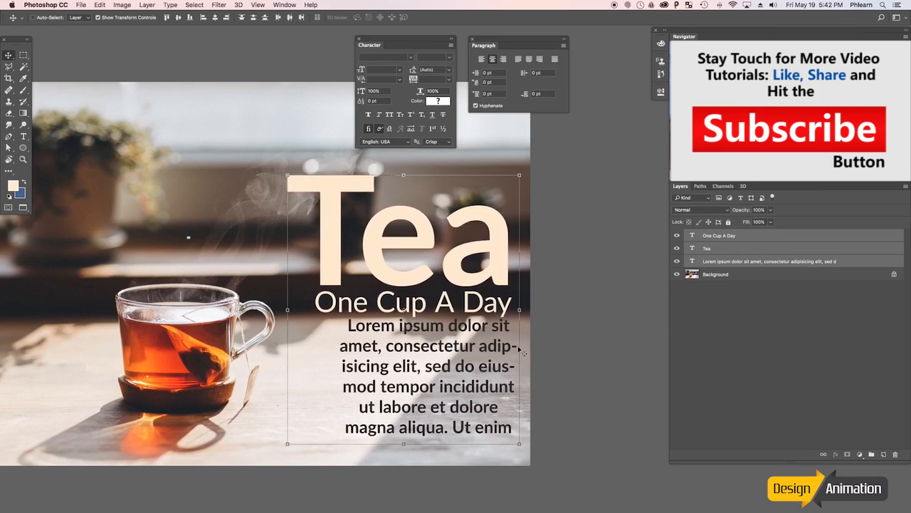
- Set the font size of the Lorem ipsum paragraph to 11 pt
click(695, 262)
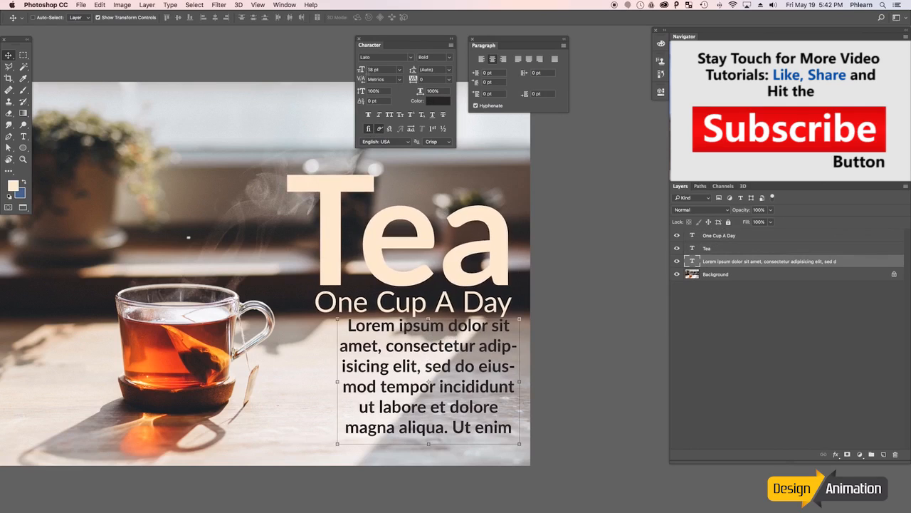
click(397, 71)
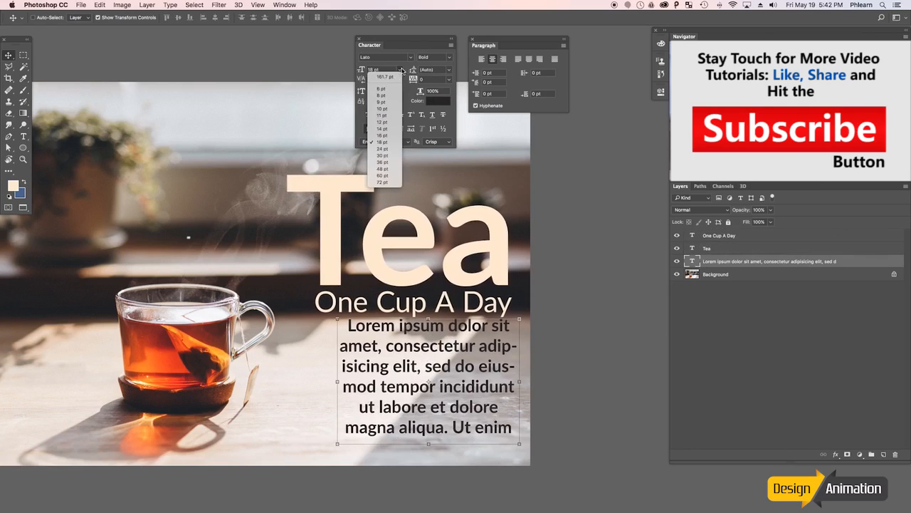
click(387, 119)
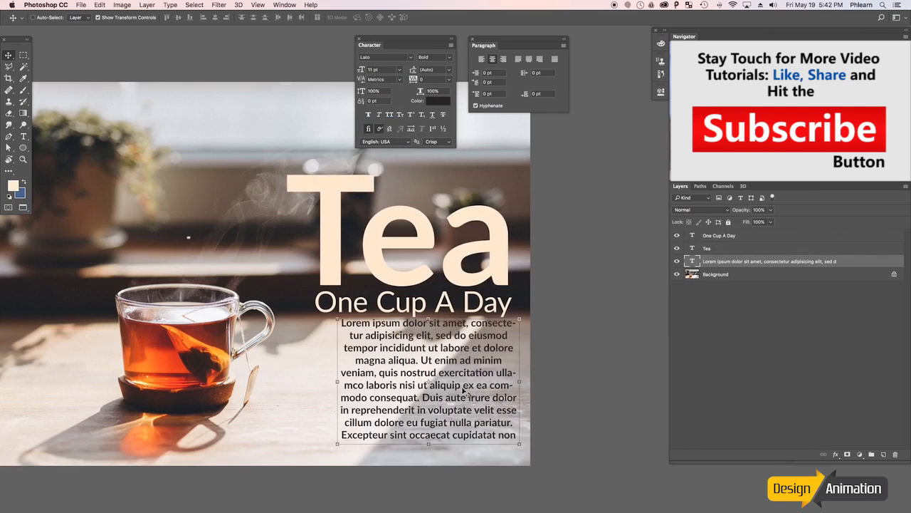
- Delete all the placeholder text after "magna aliqua." in the Lorem ipsum paragraph and commit the edit
key(t)
drag(421, 360, 540, 478)
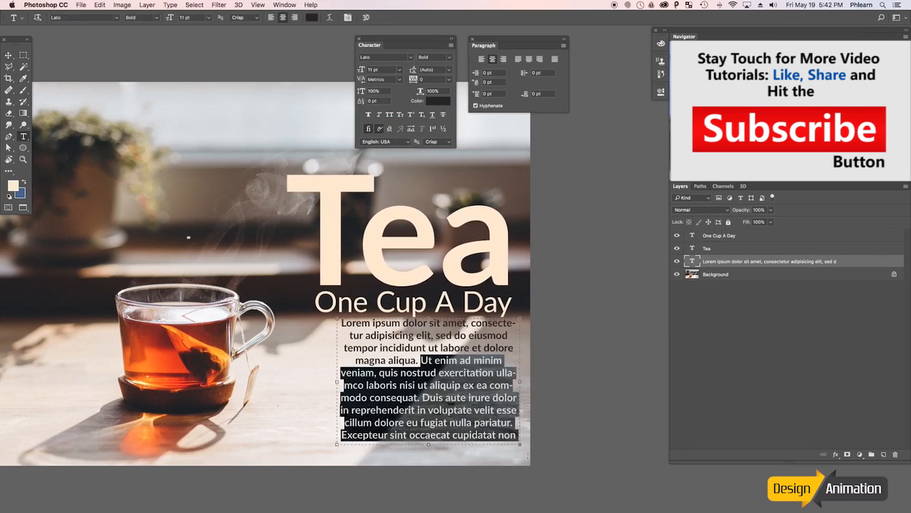
click(410, 361)
key(BackSpace)
drag(410, 361, 590, 505)
key(BackSpace)
drag(404, 350, 543, 437)
key(BackSpace)
drag(405, 350, 510, 416)
key(BackSpace)
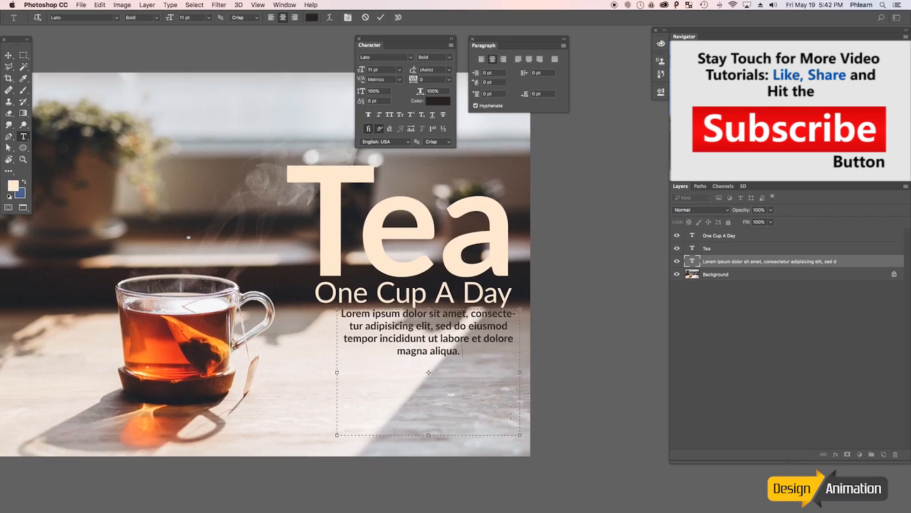
key(ctrl+Return)
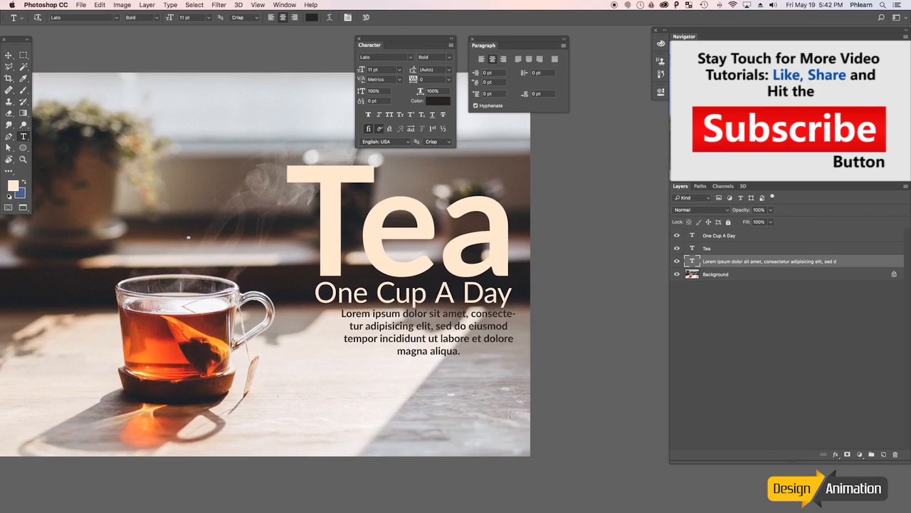
- Shift the Lorem ipsum paragraph slightly left and down, and compare left, center and right alignment, ending on right-aligned text
click(8, 55)
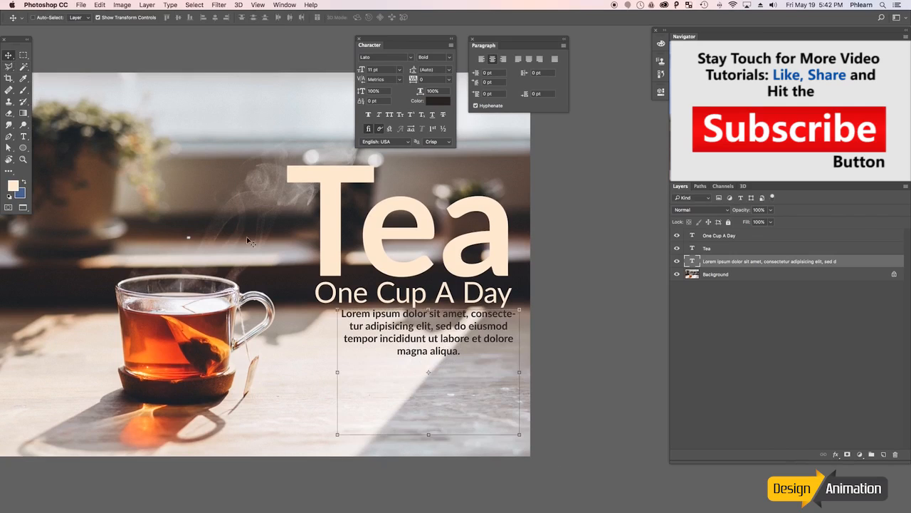
drag(414, 353, 400, 356)
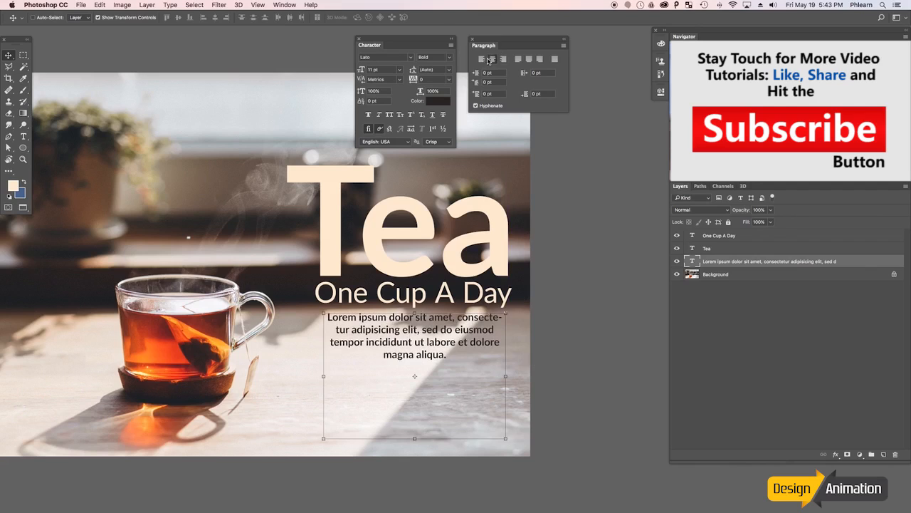
click(482, 59)
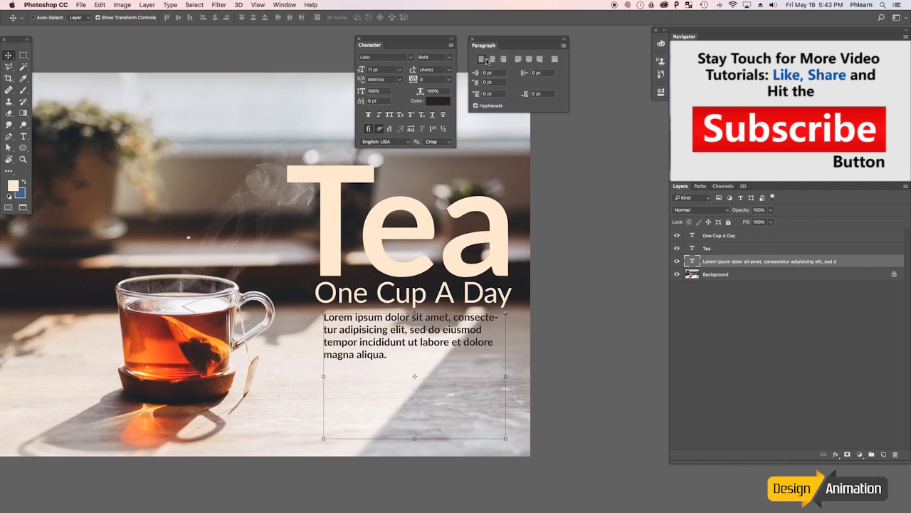
click(491, 60)
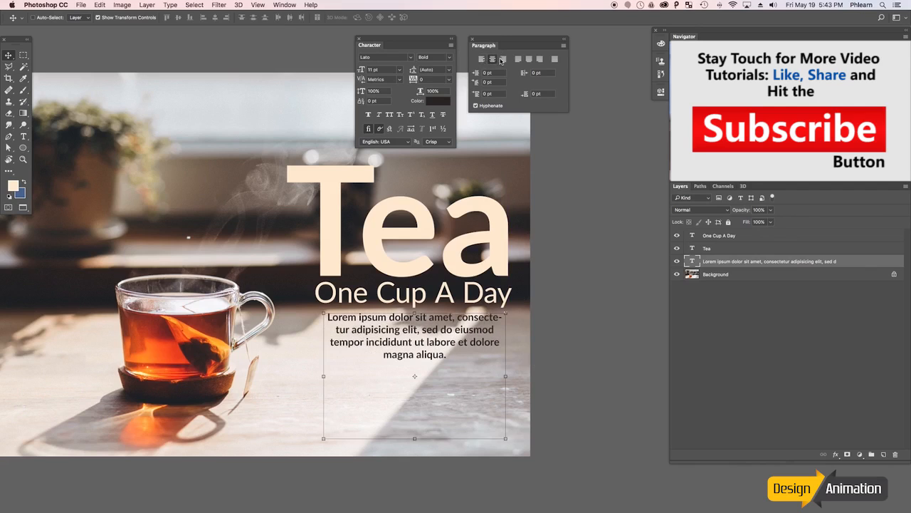
click(503, 60)
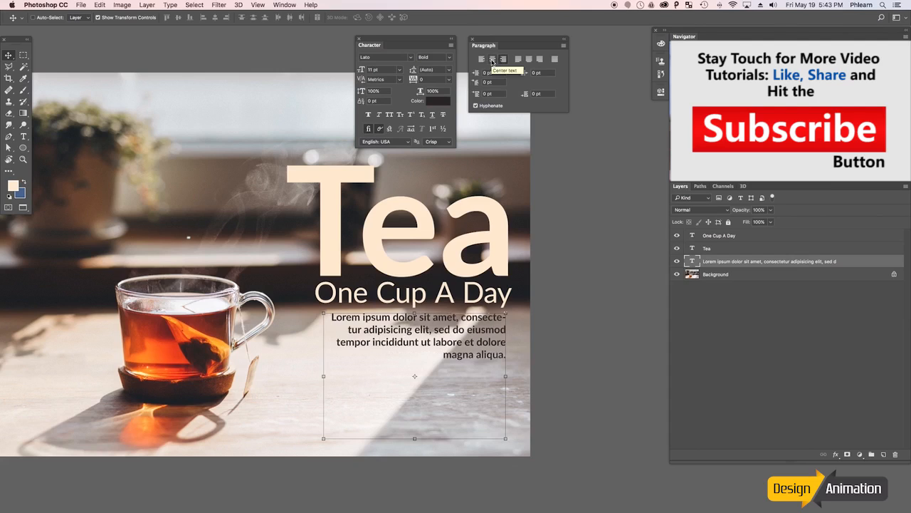
- Left-align the text of all three text layers, align their left edges and move the group left to fit inside the photo
shift+click(727, 239)
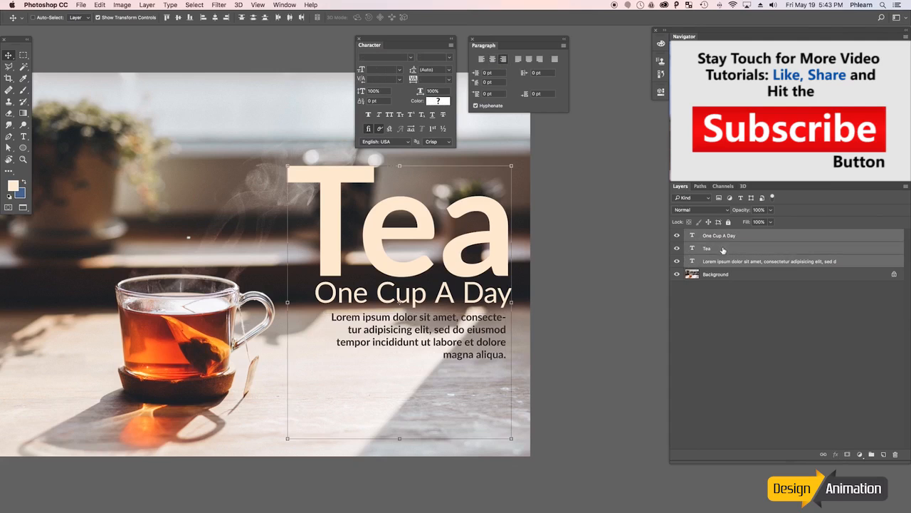
click(481, 59)
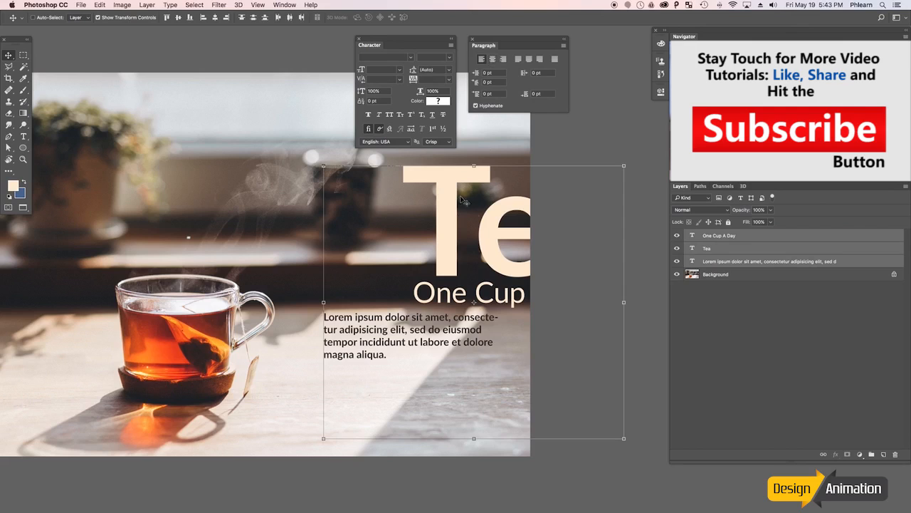
click(202, 18)
drag(475, 259, 433, 258)
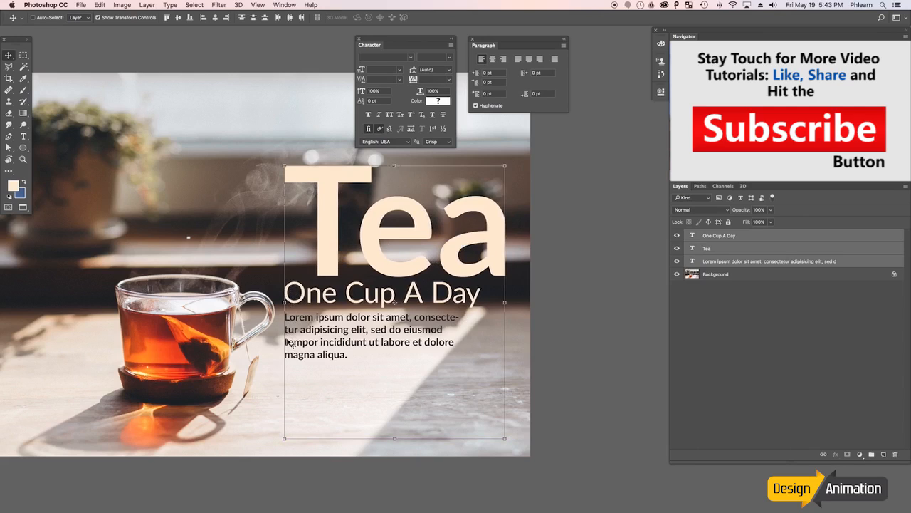
- Center the text of the three layers, align their horizontal centers and move the group right, clear of the cup
click(493, 59)
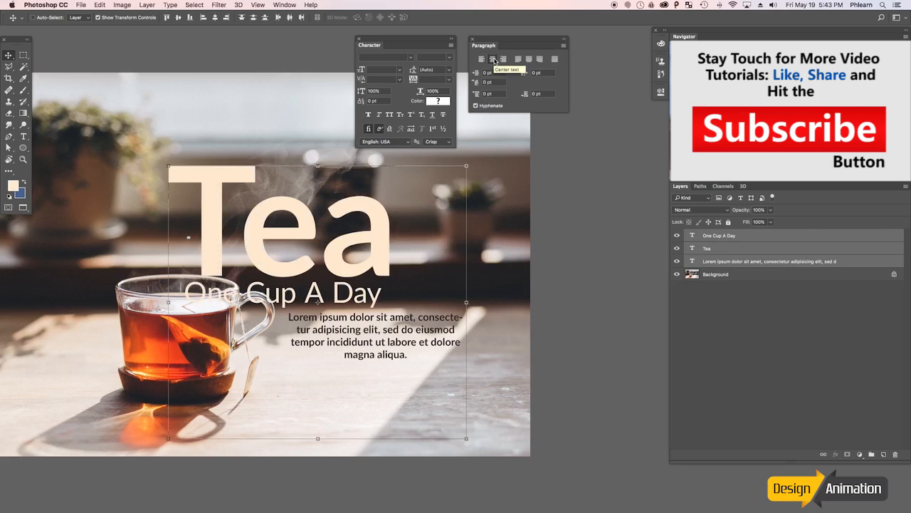
click(215, 18)
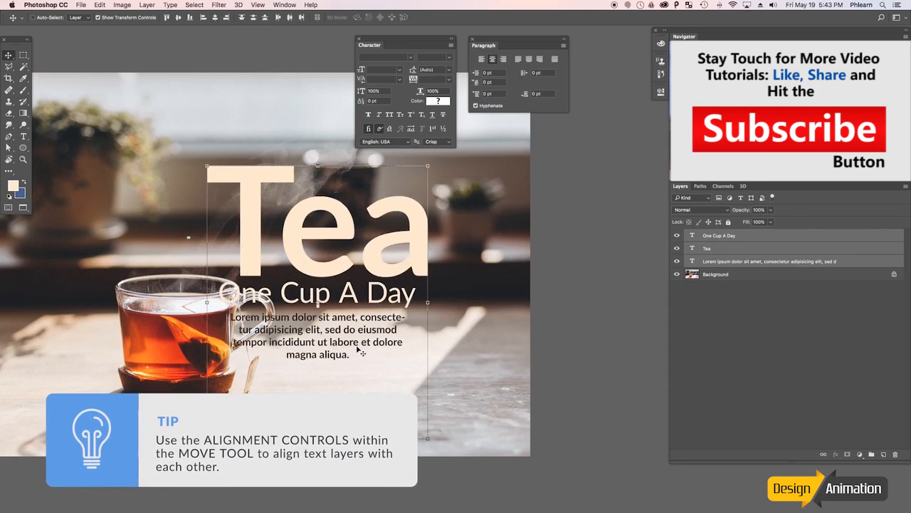
drag(360, 351, 443, 351)
- Try replacing the One Cup A Day tagline with "time is of the essence" and discard the edit
double_click(692, 235)
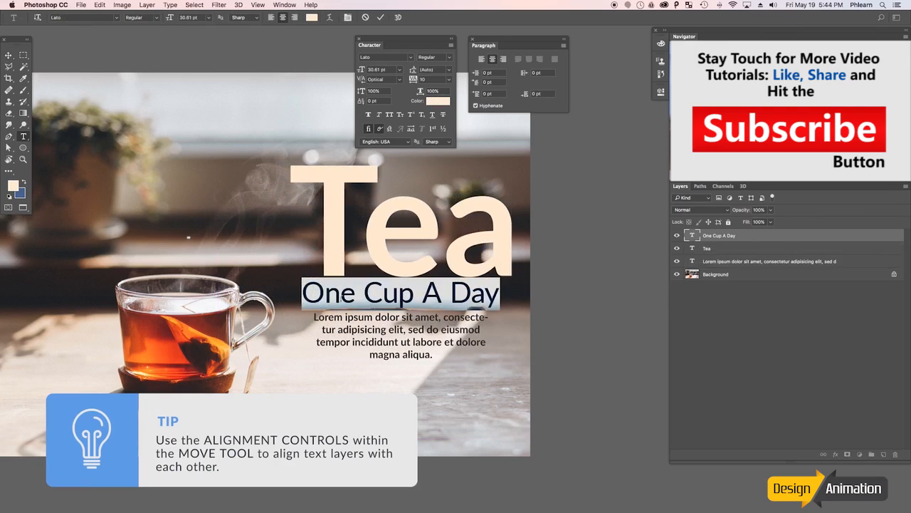
key(BackSpace)
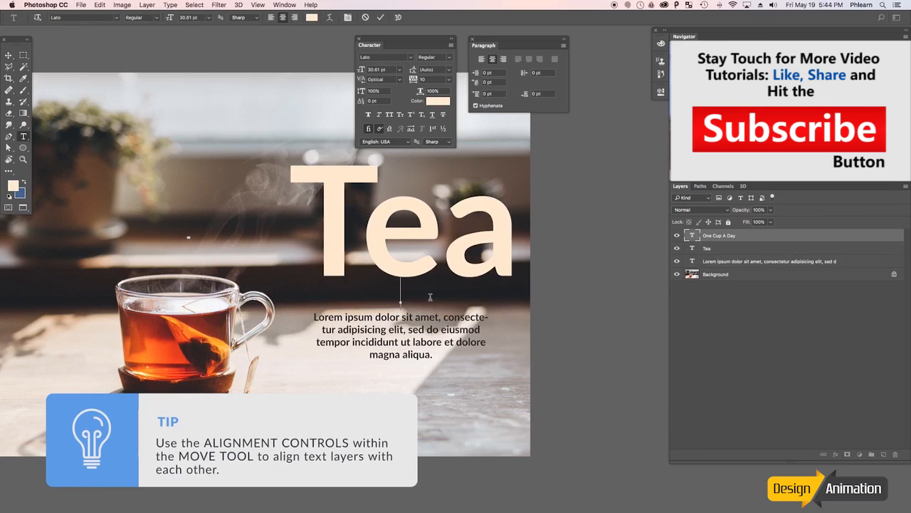
text(time is)
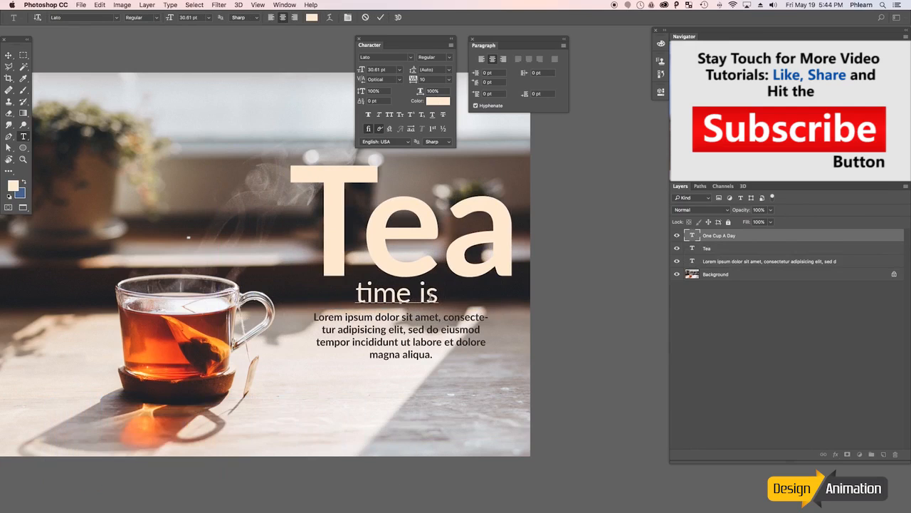
text( of the )
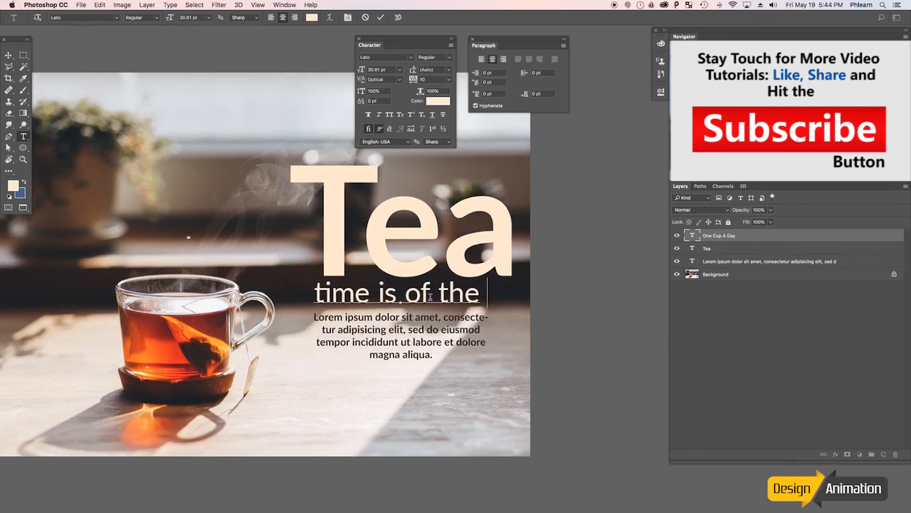
text(essence)
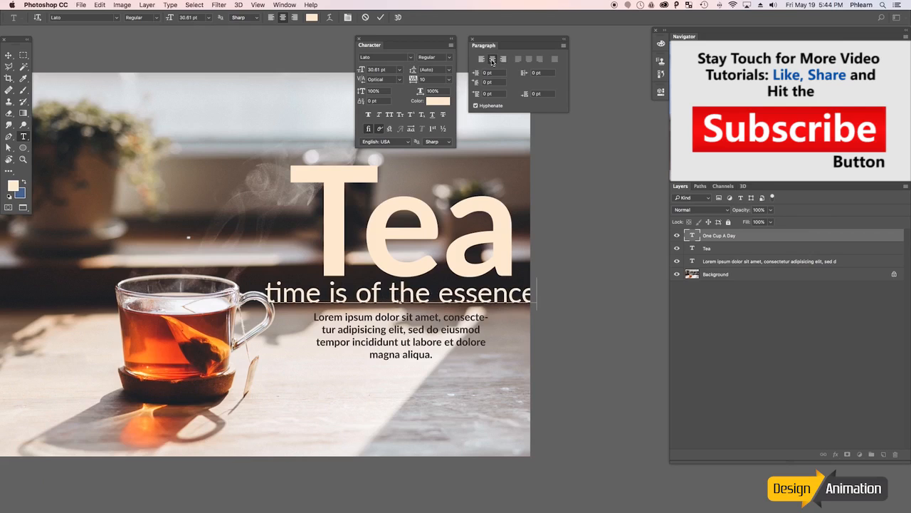
key(Escape)
key(v)
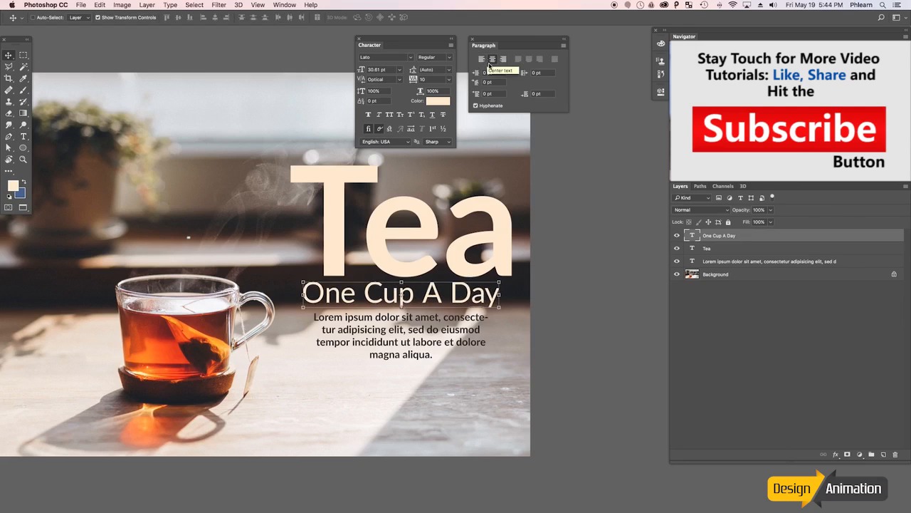
- Try a left indent of about 3.35 pt on the Lorem ipsum paragraph and reset it to 0 pt
click(703, 261)
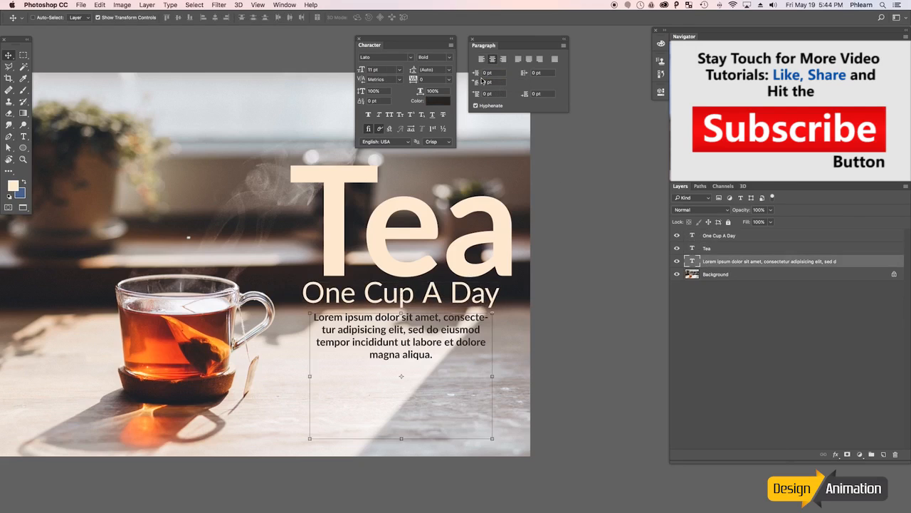
drag(475, 77, 500, 78)
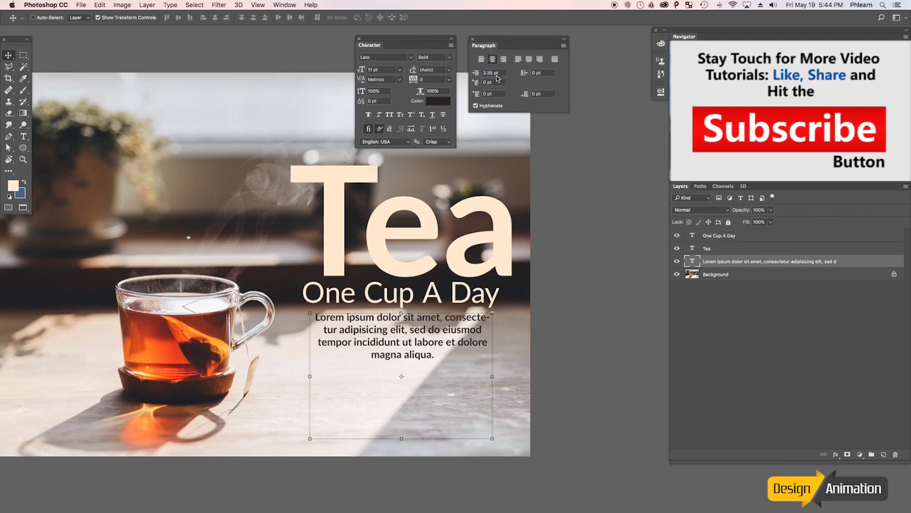
click(501, 72)
text(0)
key(Return)
- Try a first-line indent of about 5.5 pt on the Lorem ipsum paragraph and reset it to 0 pt
drag(475, 82, 534, 84)
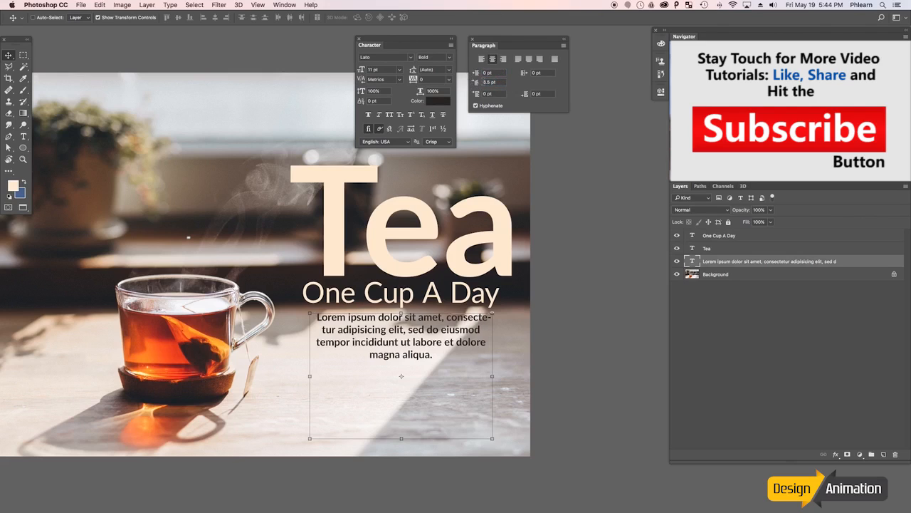
click(490, 82)
drag(477, 84, 532, 84)
text(0)
key(Return)
- Try about 23.5 pt of space before the Lorem ipsum paragraph and reset it to 0 pt
drag(480, 96, 581, 98)
drag(477, 96, 545, 92)
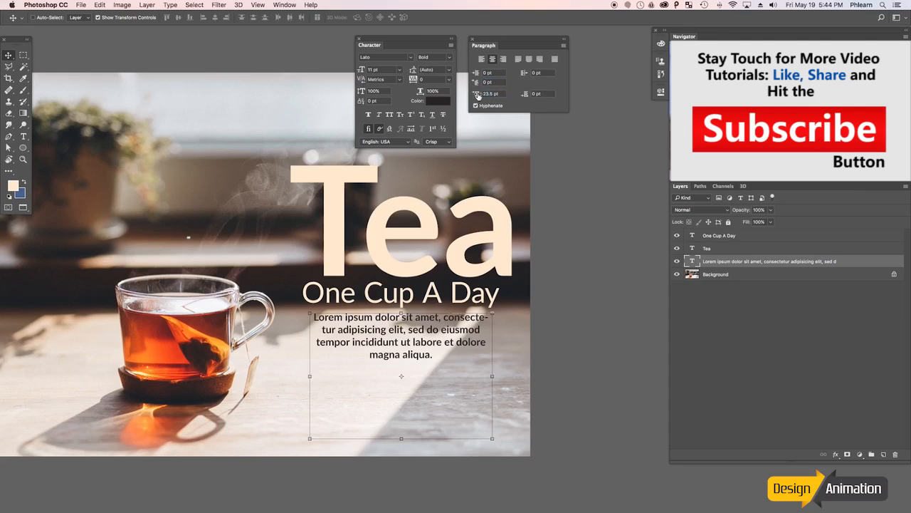
drag(477, 96, 505, 94)
text(0)
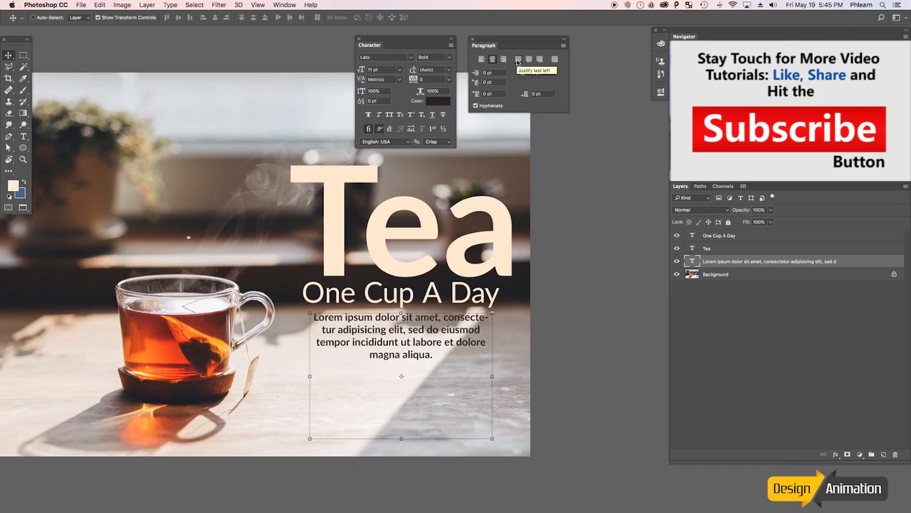
- Compare justifying the Lorem ipsum paragraph with its last line left, centered and right, against plain centered text
click(518, 60)
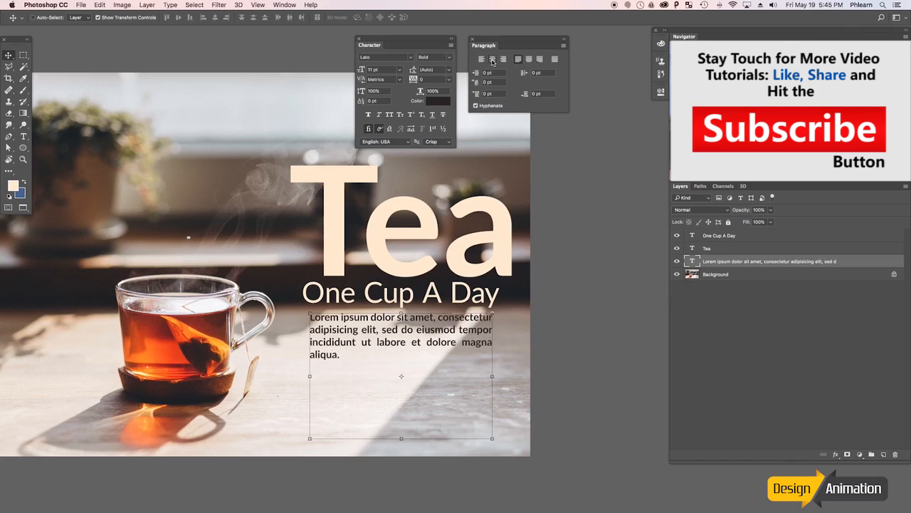
click(492, 59)
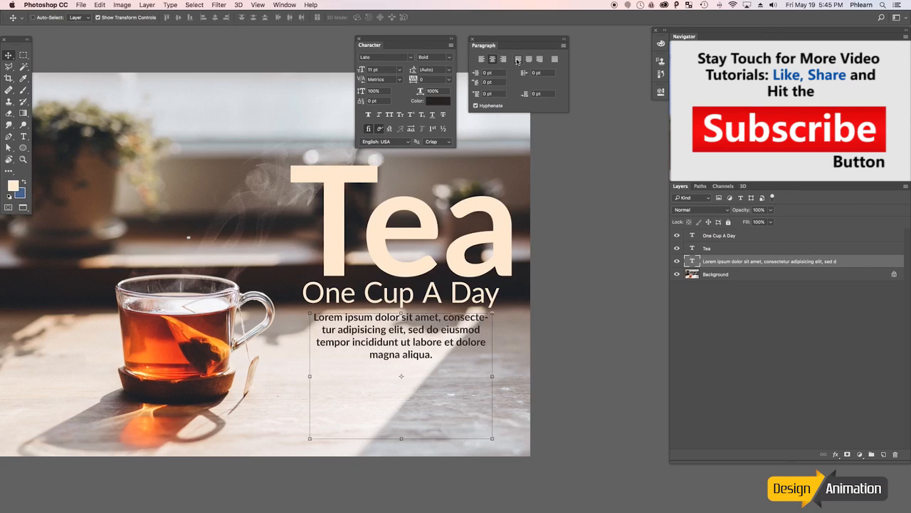
click(517, 60)
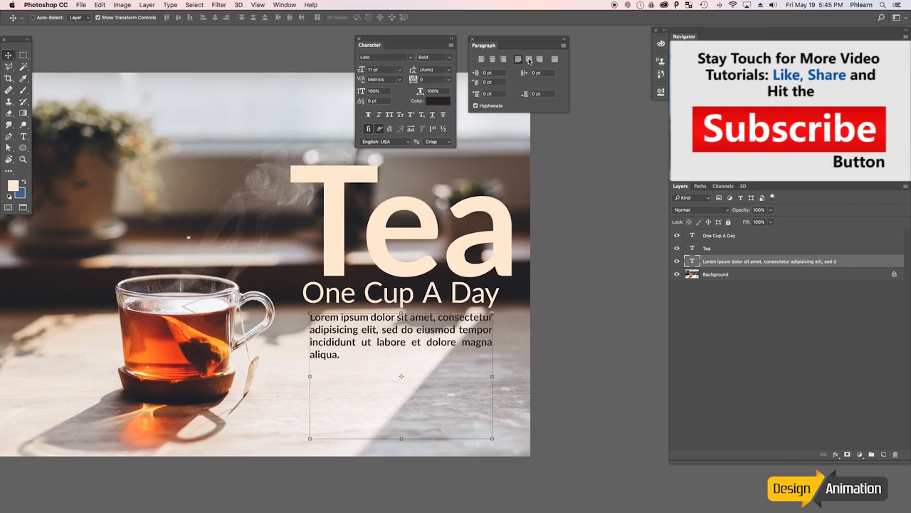
click(530, 60)
click(540, 59)
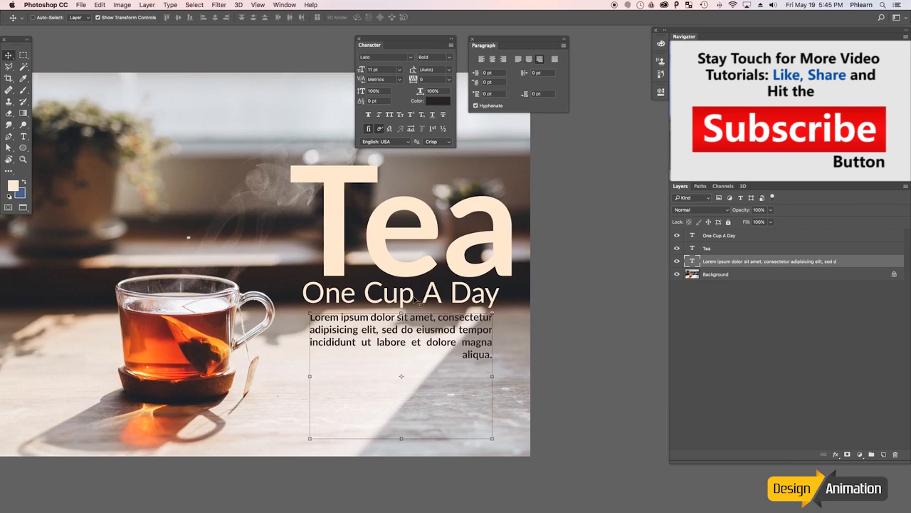
- Scale the Lorem ipsum paragraph up slightly to about the tagline's width, nudge it down, and justify all its lines
mouse_move(411, 369)
mouse_down()
mouse_move(417, 356)
mouse_move(407, 366)
mouse_up()
drag(487, 309, 497, 309)
key(Return)
drag(455, 373, 456, 382)
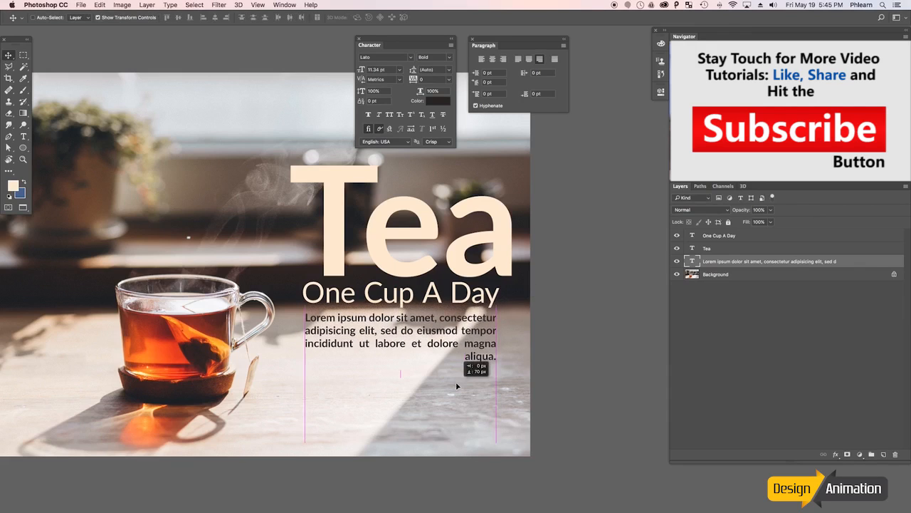
click(554, 60)
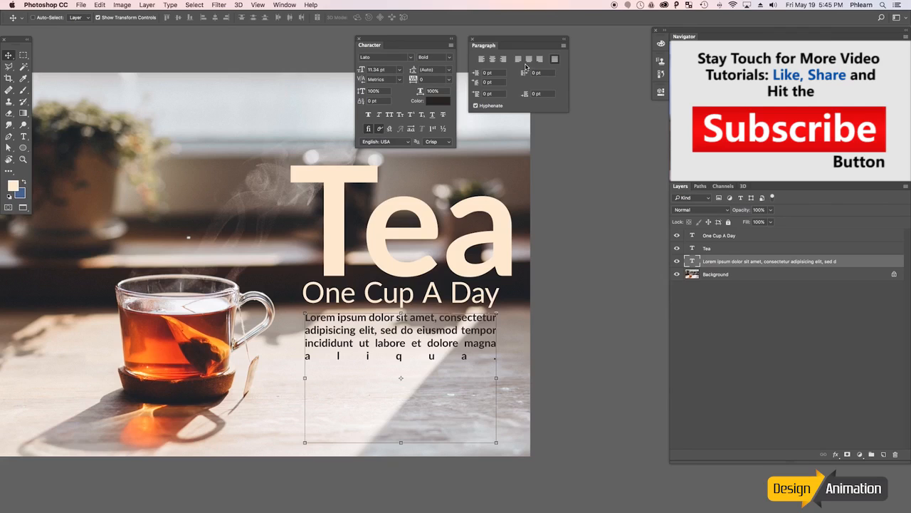
- Justify the Lorem ipsum paragraph with its last line aligned left
click(518, 60)
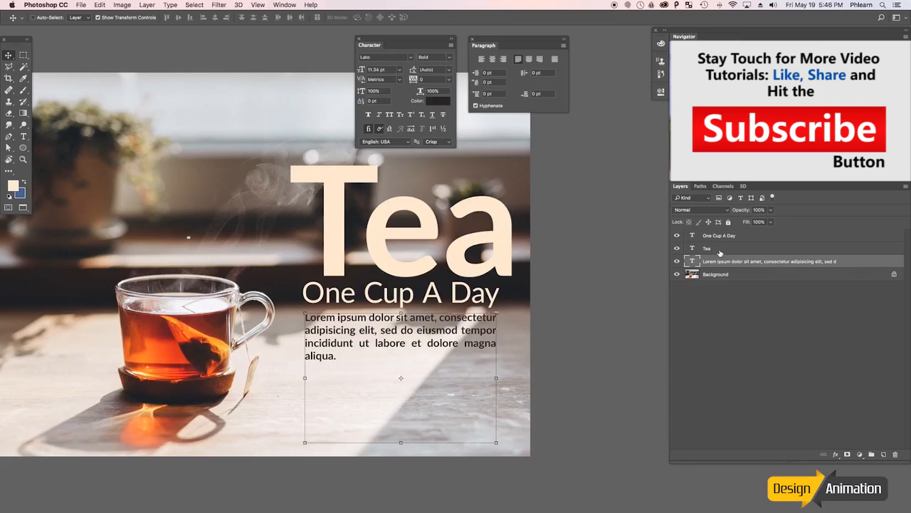
- Try vertical orientation on the "Tea" title and switch it back to horizontal
click(719, 250)
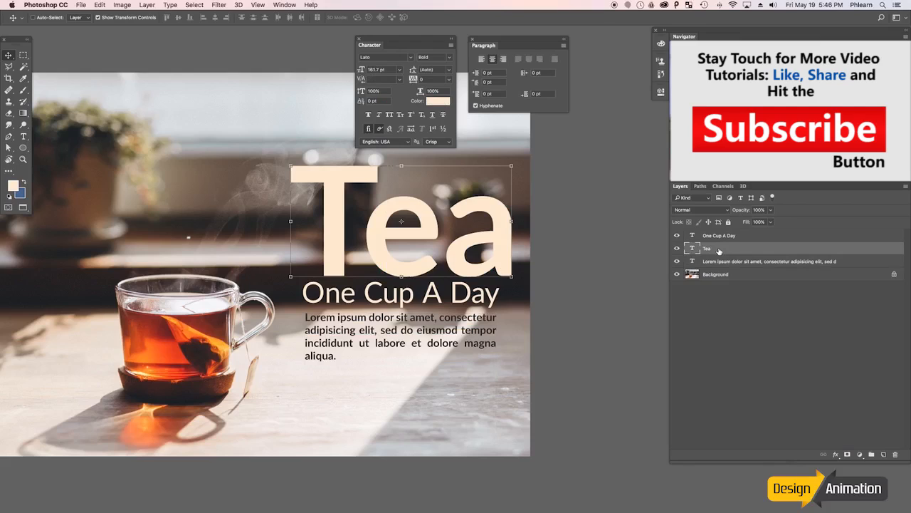
click(23, 137)
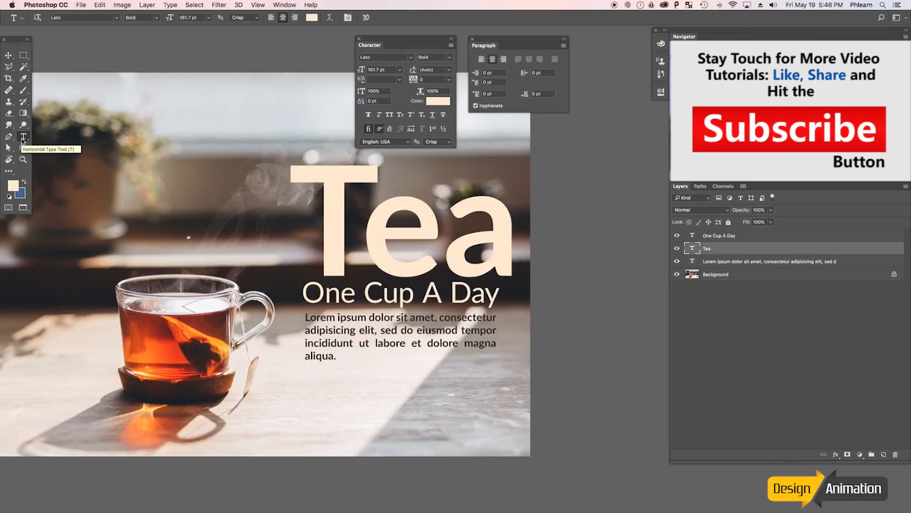
click(23, 139)
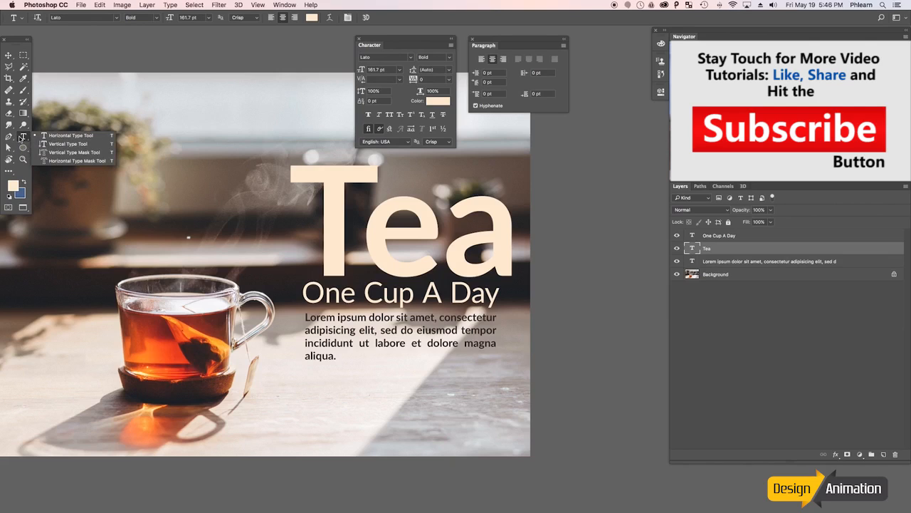
click(19, 136)
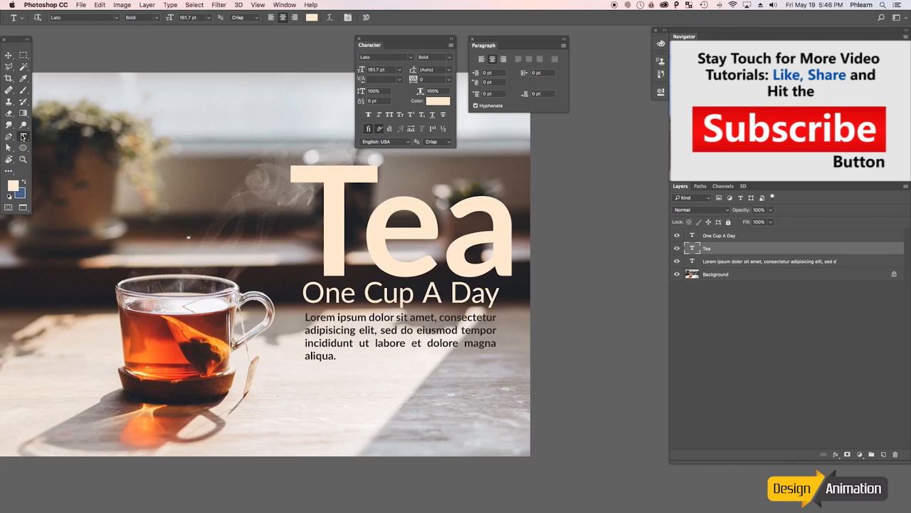
click(39, 18)
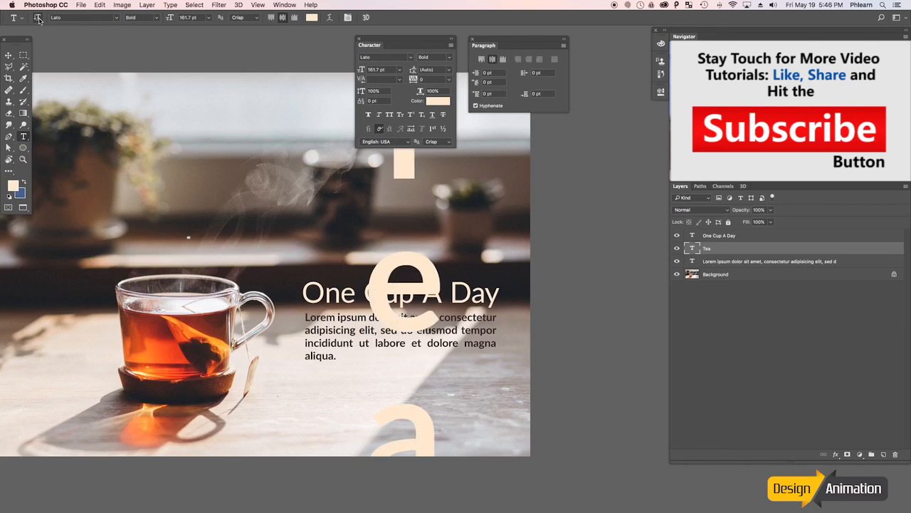
click(39, 18)
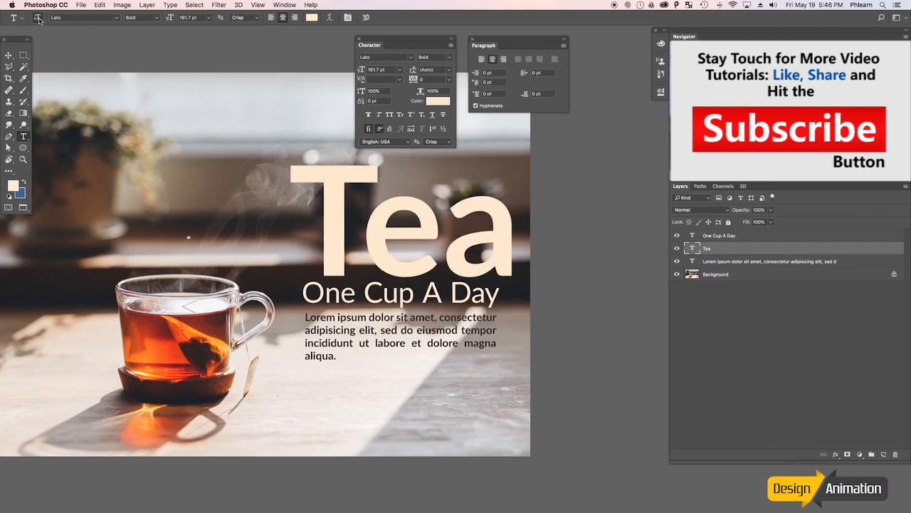
- Turn the "Tea" title vertical, move it between the cup and the tagline, and return it to horizontal
click(39, 18)
click(8, 54)
drag(440, 303, 313, 481)
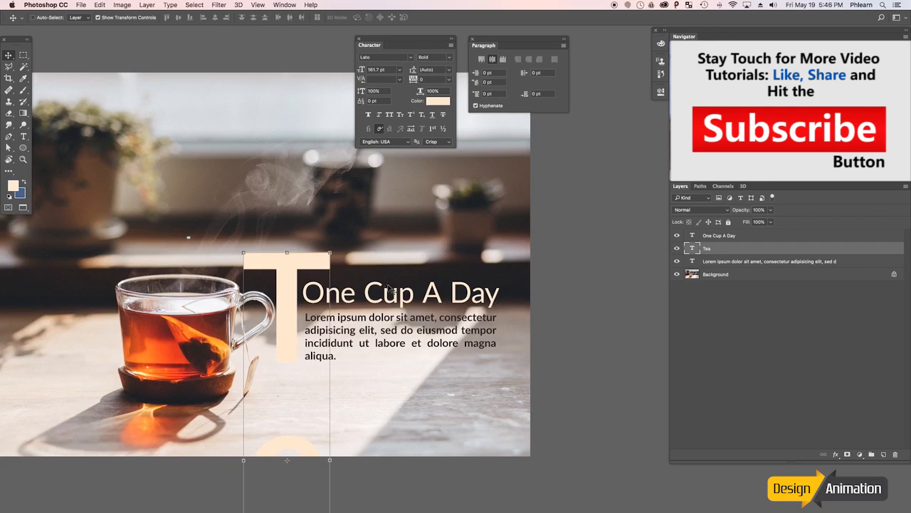
drag(393, 389, 379, 316)
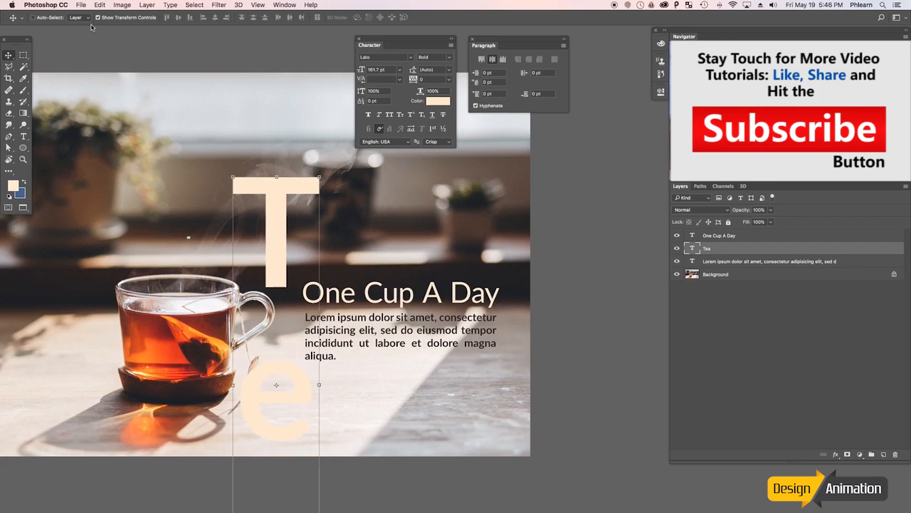
click(23, 136)
click(38, 18)
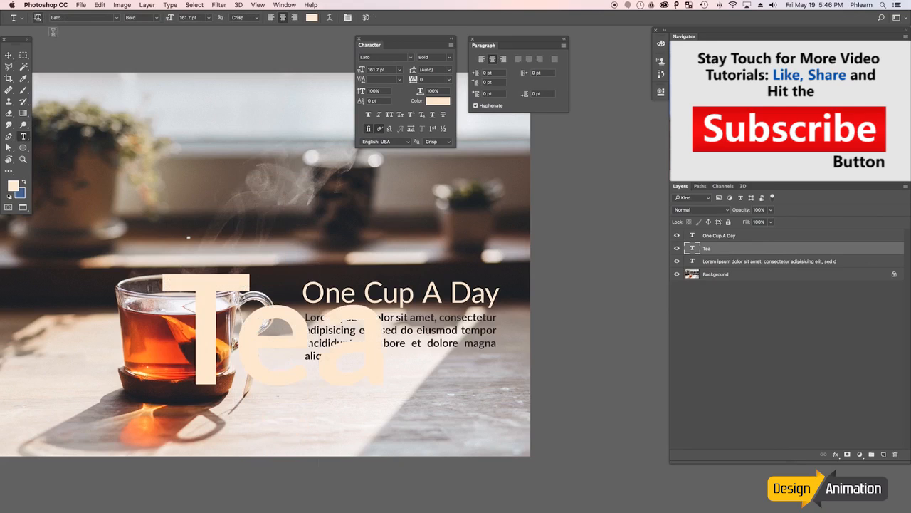
- Add the word "TIME" as a new vertical text layer beside the large potted plant
drag(22, 136, 57, 146)
click(168, 133)
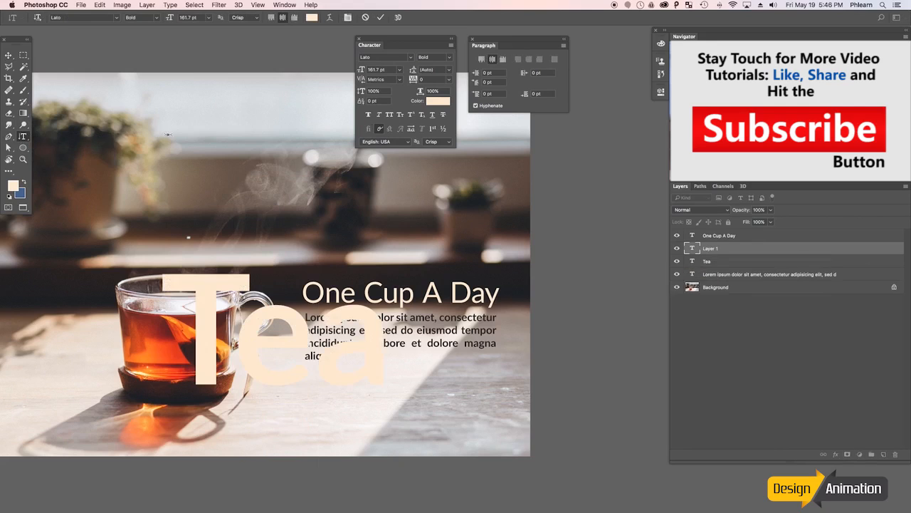
text(TIME)
key(super+Return)
- Reduce the vertical "TIME" text to 24.7 pt and move it above the teacup
drag(361, 69, 313, 86)
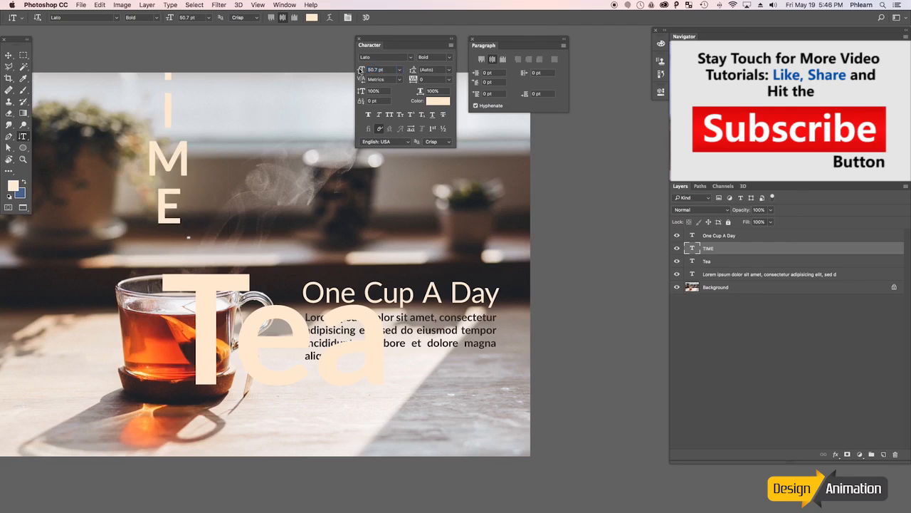
drag(361, 70, 324, 104)
key(v)
drag(215, 169, 248, 241)
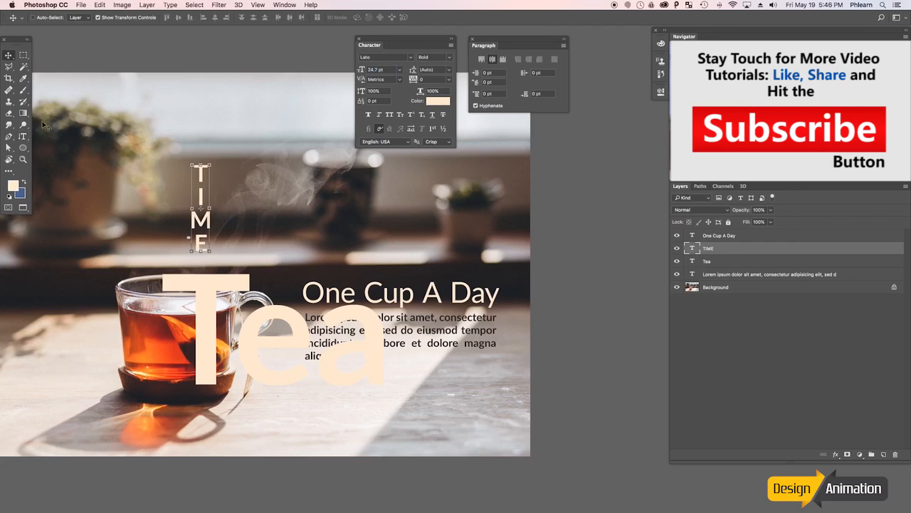
- Switch the "TIME" text from vertical to horizontal orientation
click(23, 136)
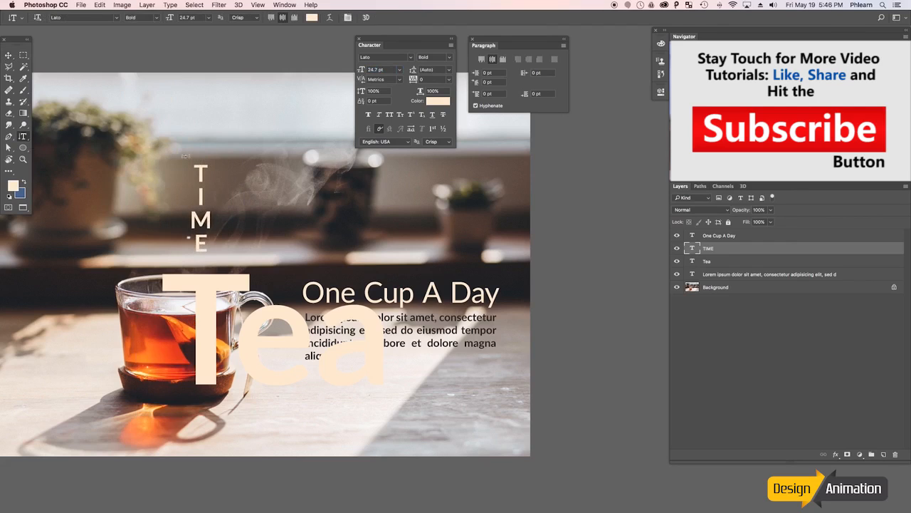
click(37, 17)
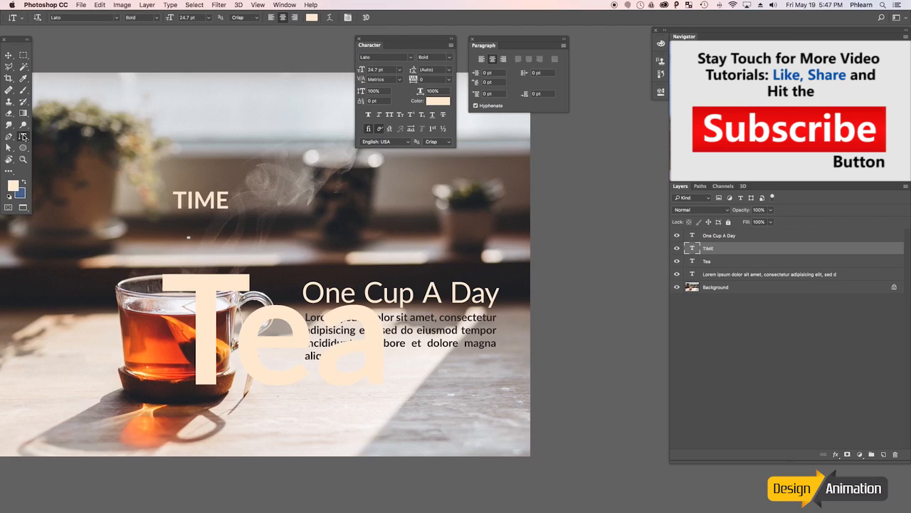
- Create a selection shaped like the word "TIME" above the existing "TIME" text with the Horizontal Type Mask tool
click(23, 137)
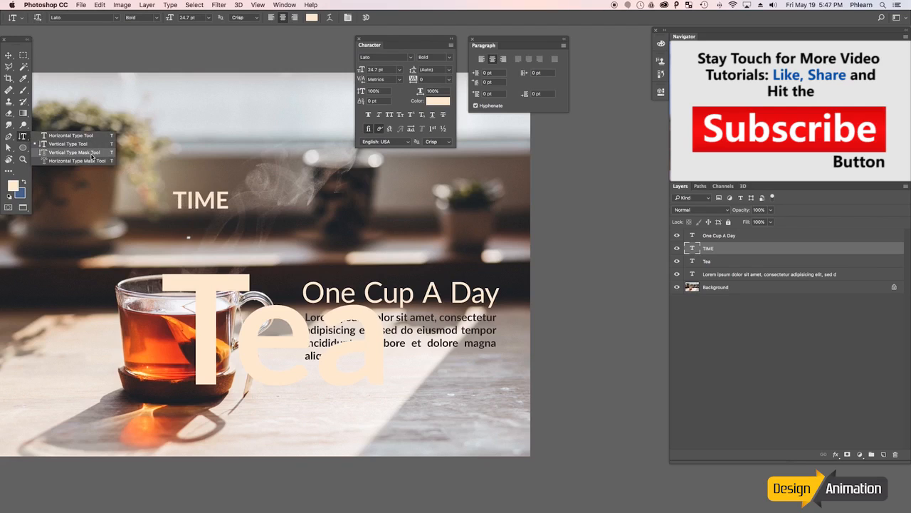
click(91, 152)
click(23, 136)
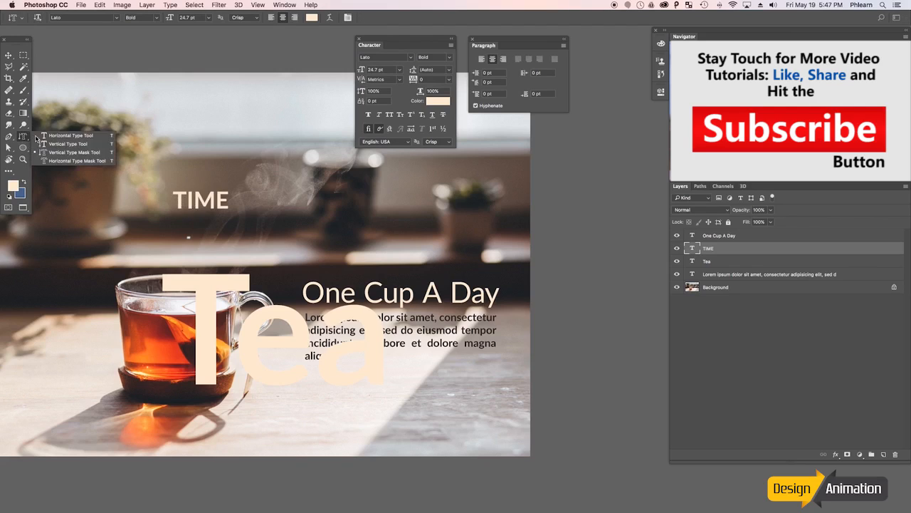
click(69, 158)
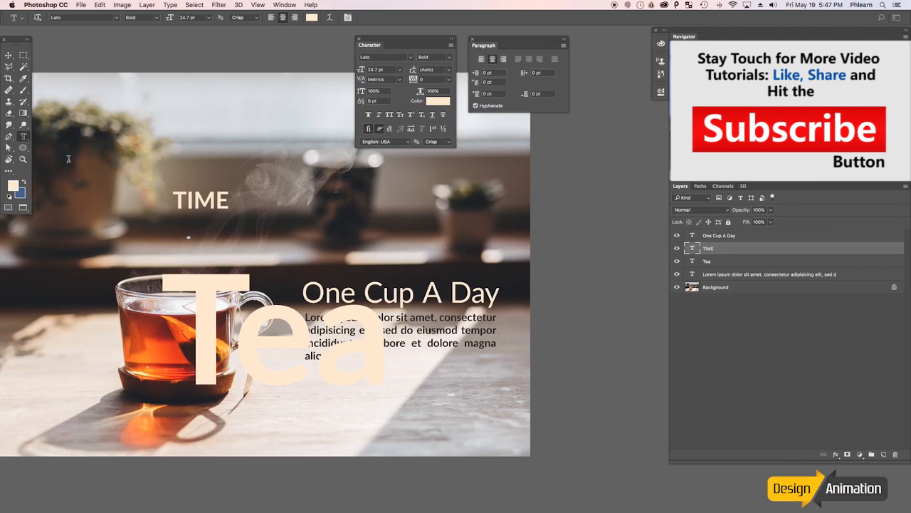
click(187, 154)
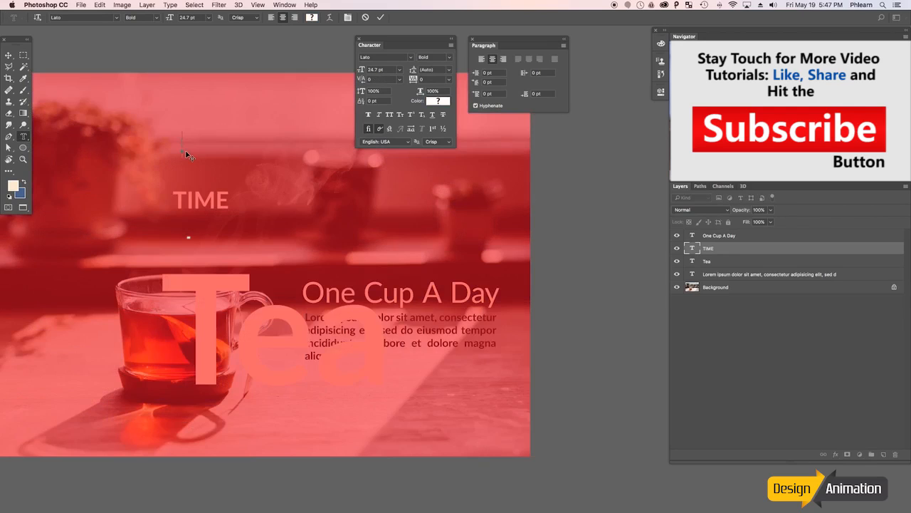
key(super+Return)
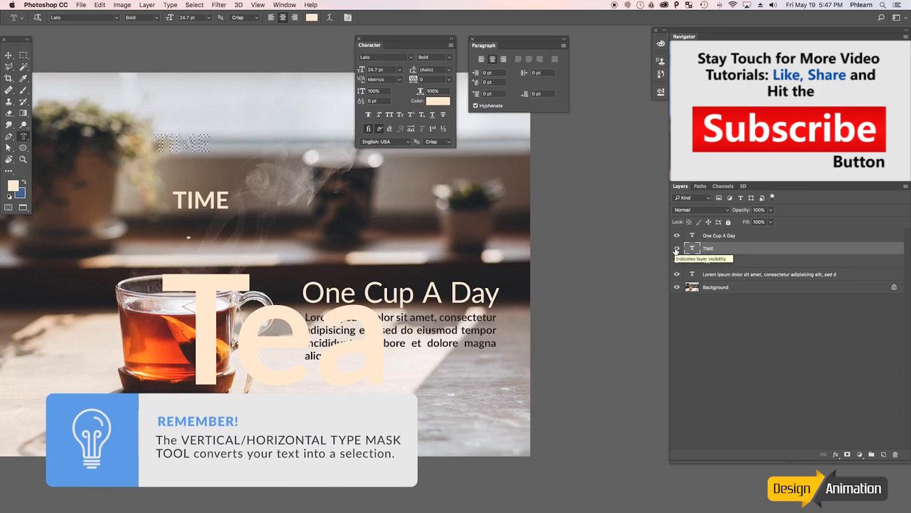
- Add a new layer and brush colors sampled from the photo into the "TIME" selection
click(883, 454)
key(b)
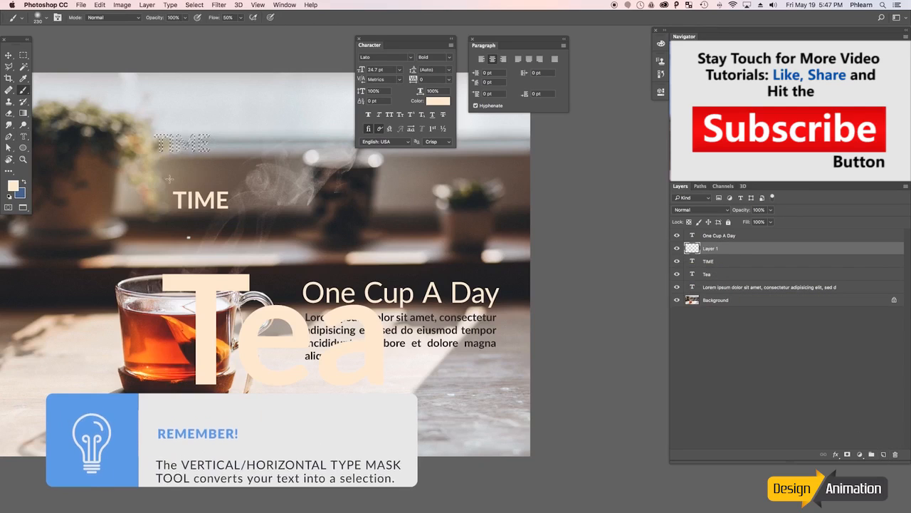
drag(223, 122, 232, 124)
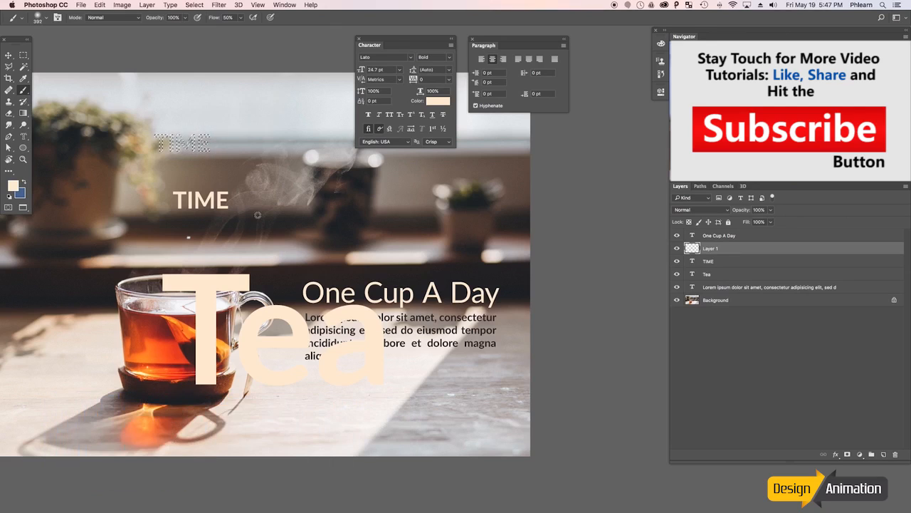
alt+click(366, 254)
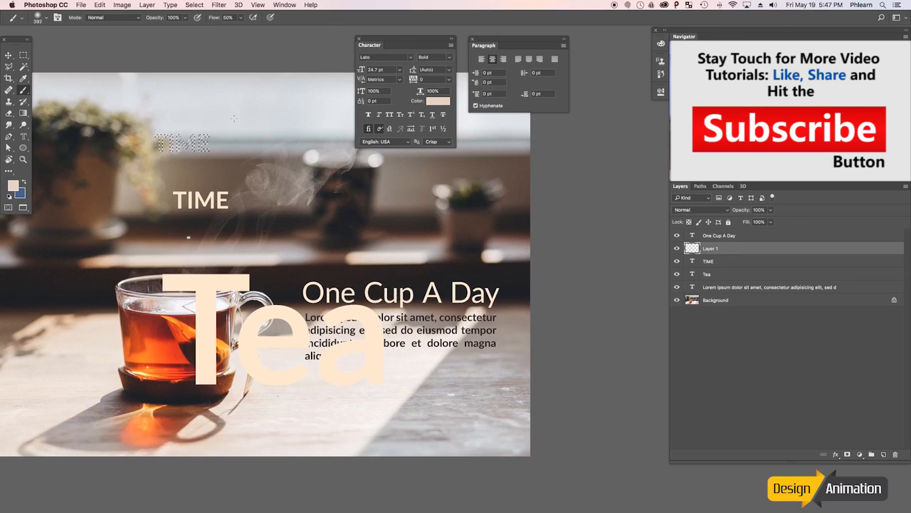
alt+click(123, 144)
- Move the painted "TIME" beside the teacup's left side and deselect it
key(v)
mouse_move(187, 152)
mouse_down()
mouse_move(214, 184)
mouse_move(252, 279)
mouse_move(310, 301)
mouse_move(70, 315)
mouse_up()
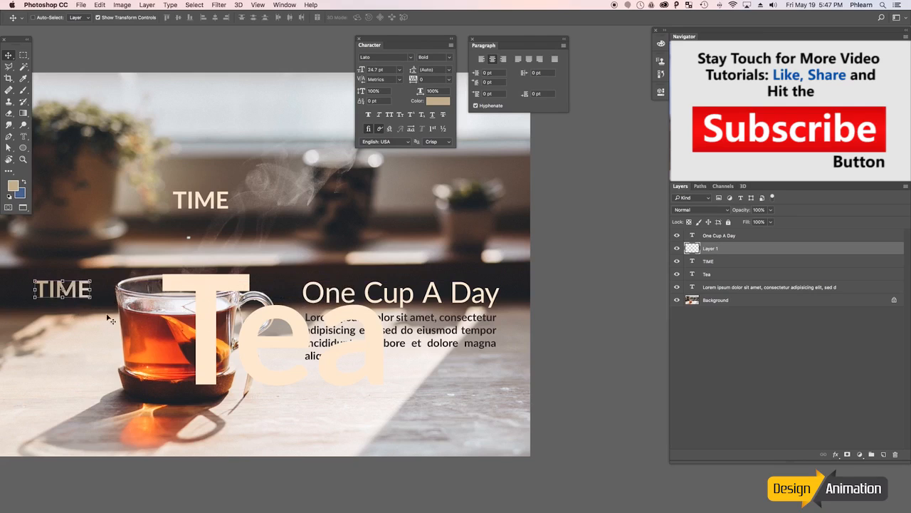
key(ctrl+d)
key(b)
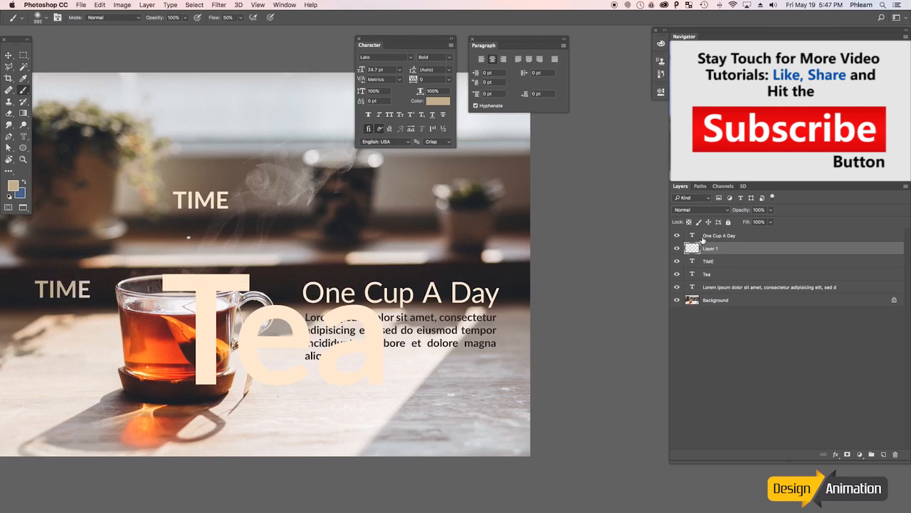
- Hide all text layers and Layer 1, and select the Background layer
click(702, 238)
drag(677, 287, 677, 235)
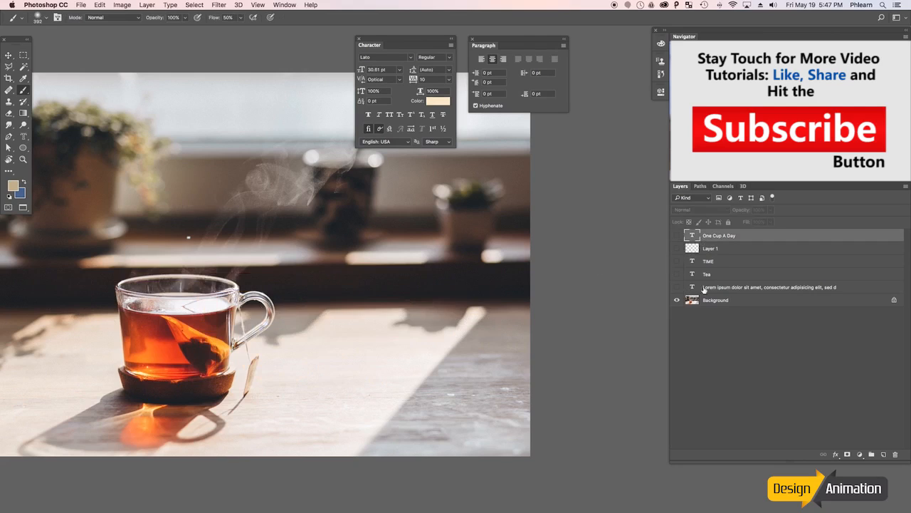
click(719, 301)
- Enter "Tea" with the Horizontal Type Mask tool just left of the teacup and enlarge it to 152.7 pt
click(23, 139)
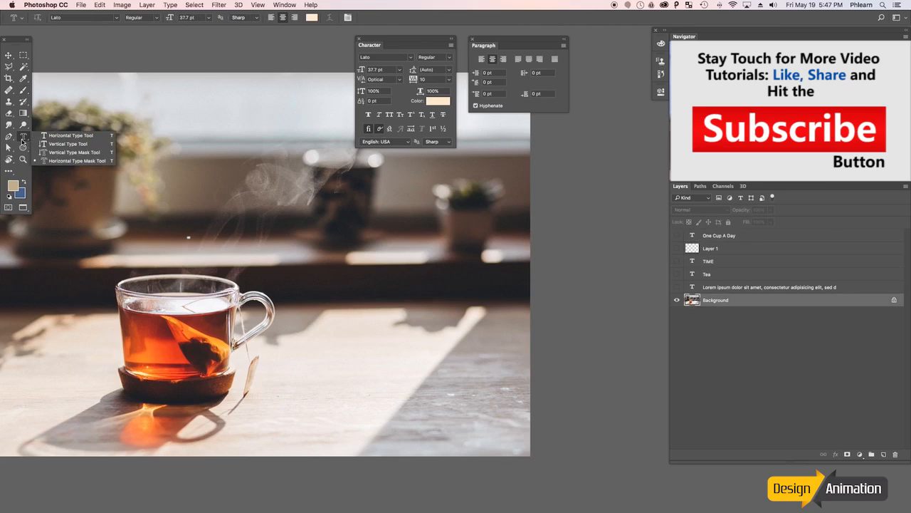
click(72, 162)
drag(92, 266, 200, 273)
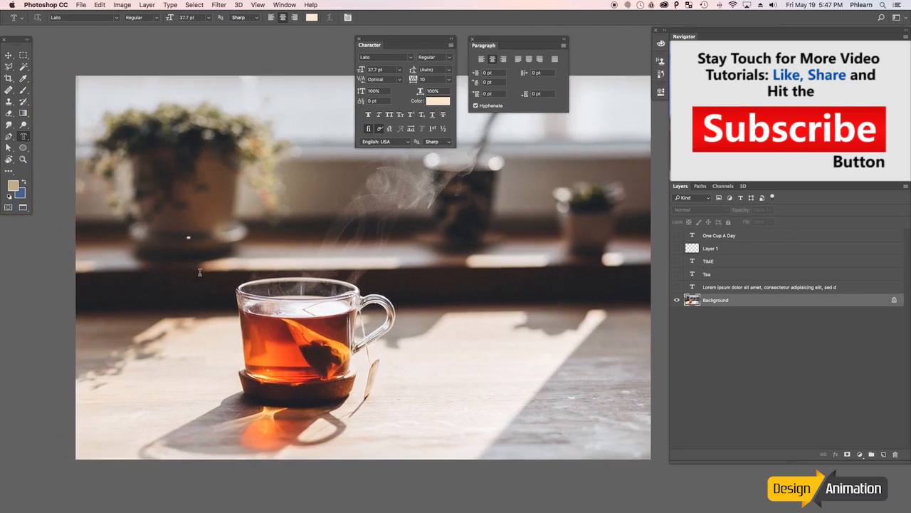
click(184, 291)
text(TEA)
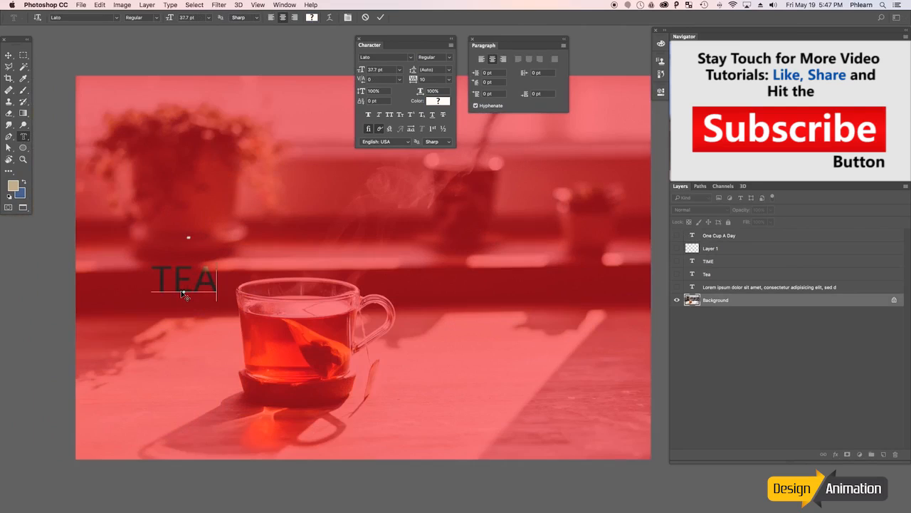
key(BackSpace)
key(BackSpace)
text(ea)
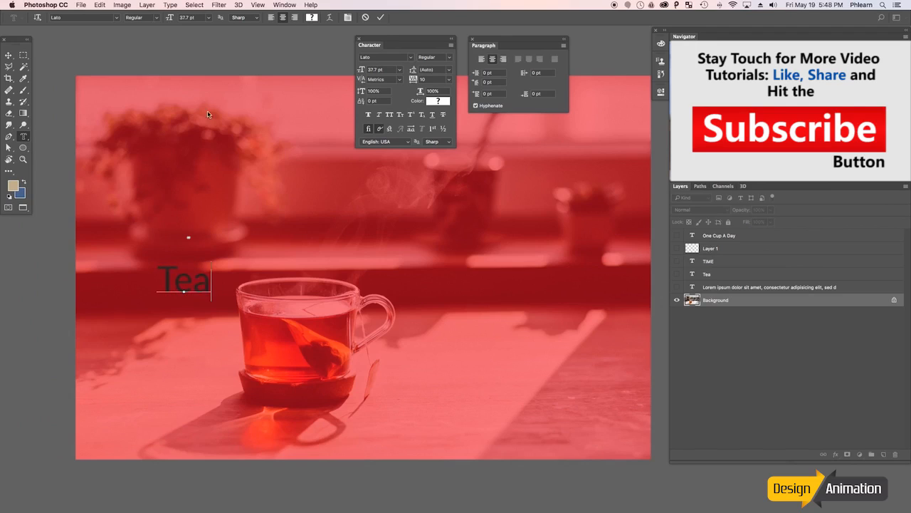
drag(360, 69, 413, 71)
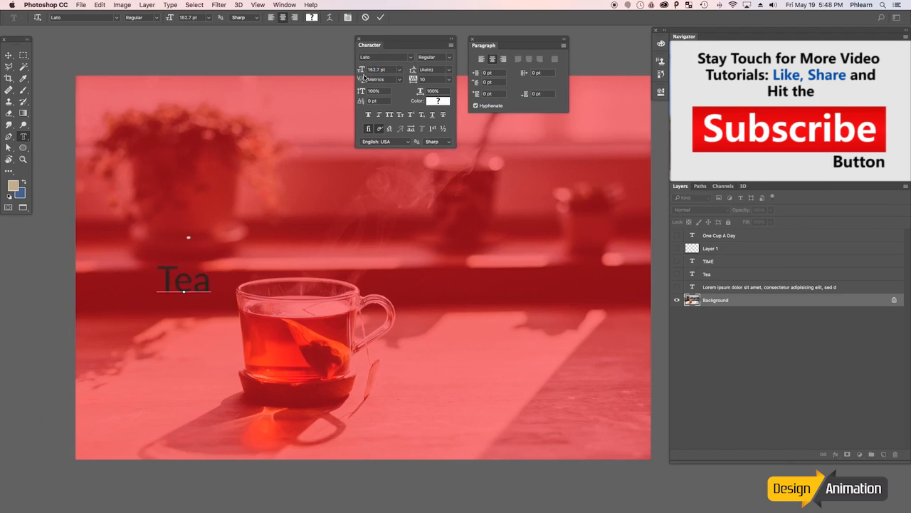